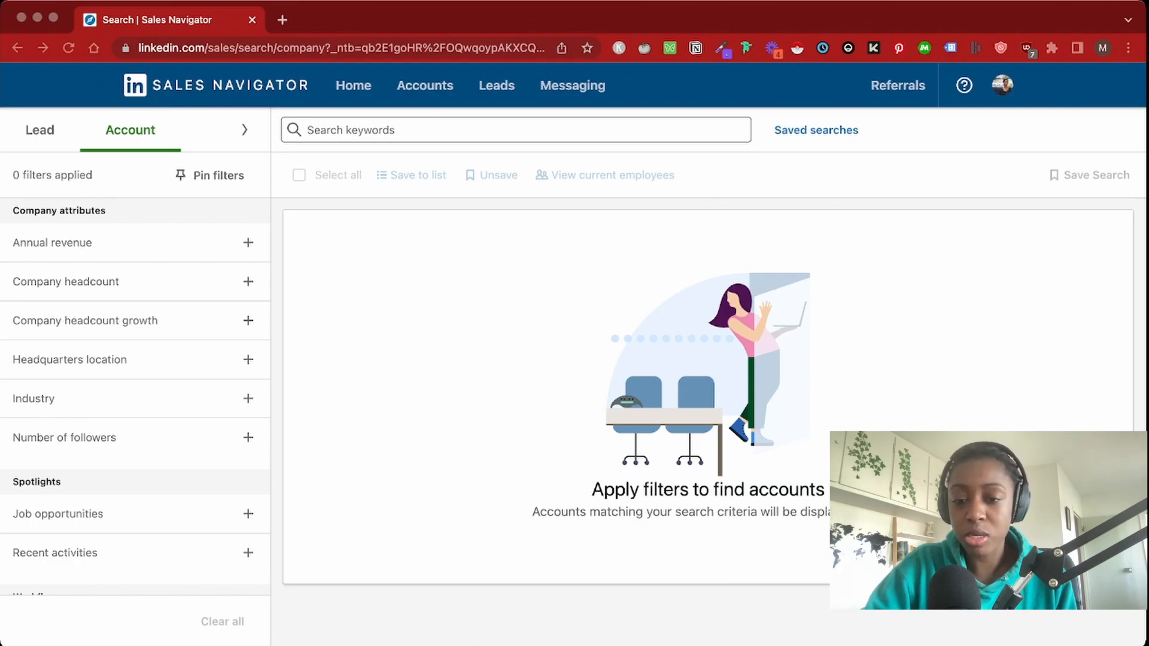
# Add Financial Services as the Industry filter for the account search
pyautogui.click(248, 398)
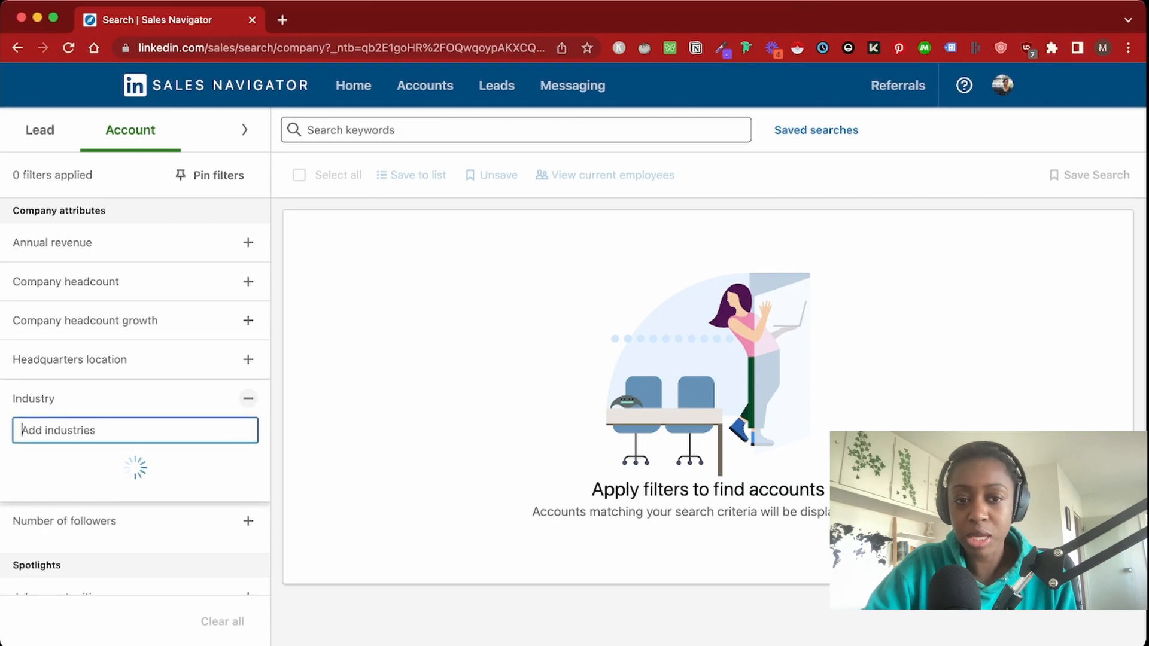
pyautogui.write('fina')
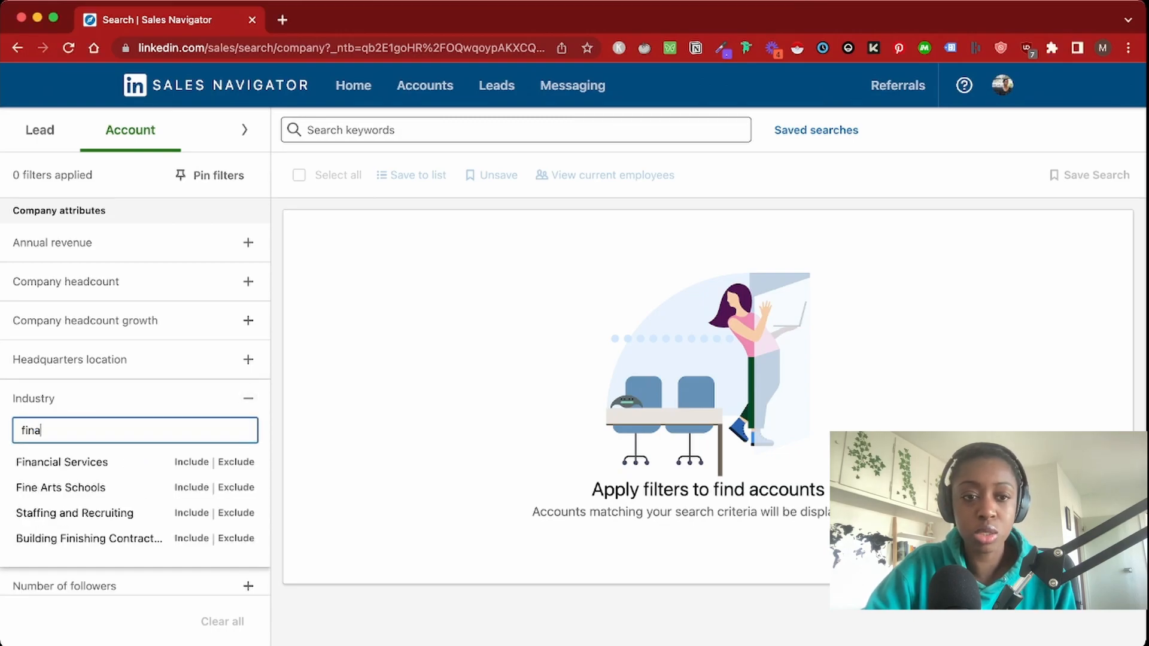
pyautogui.click(191, 462)
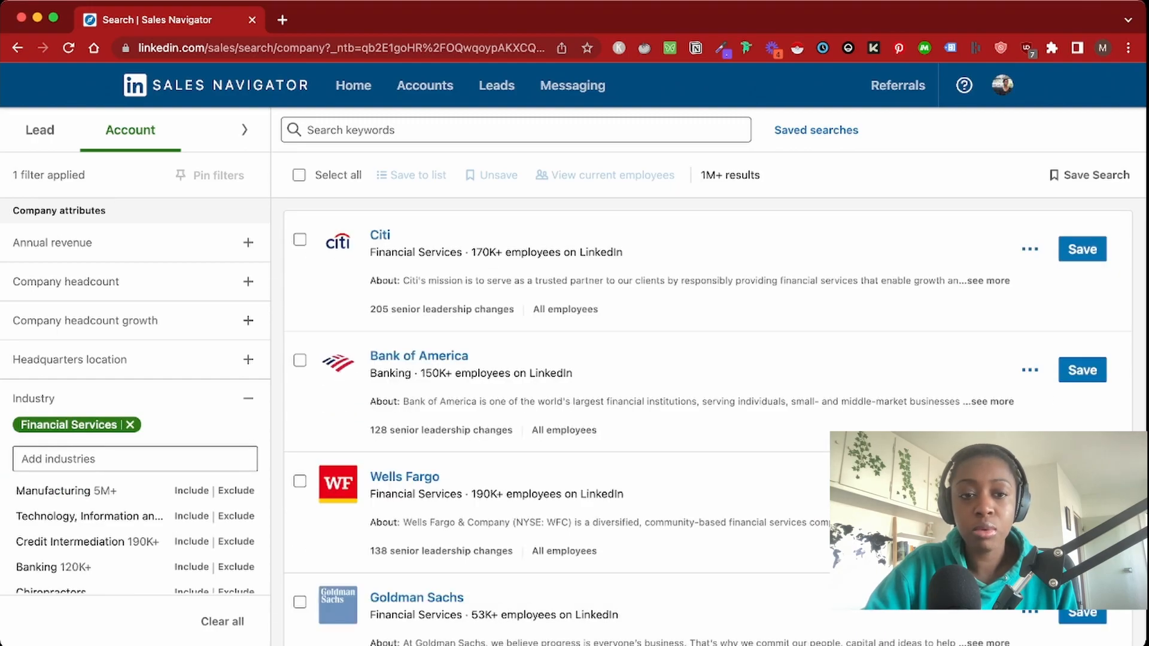
pyautogui.click(248, 399)
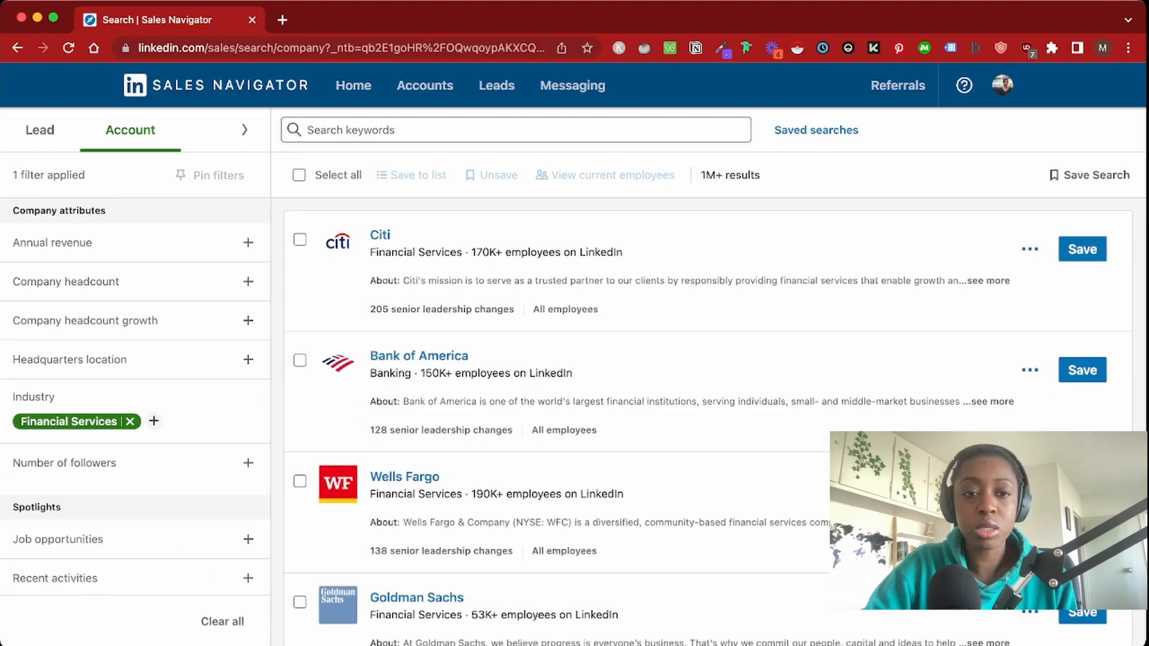
# Add London, England, United Kingdom as the Headquarters location filter
pyautogui.click(248, 359)
pyautogui.write('londonb')
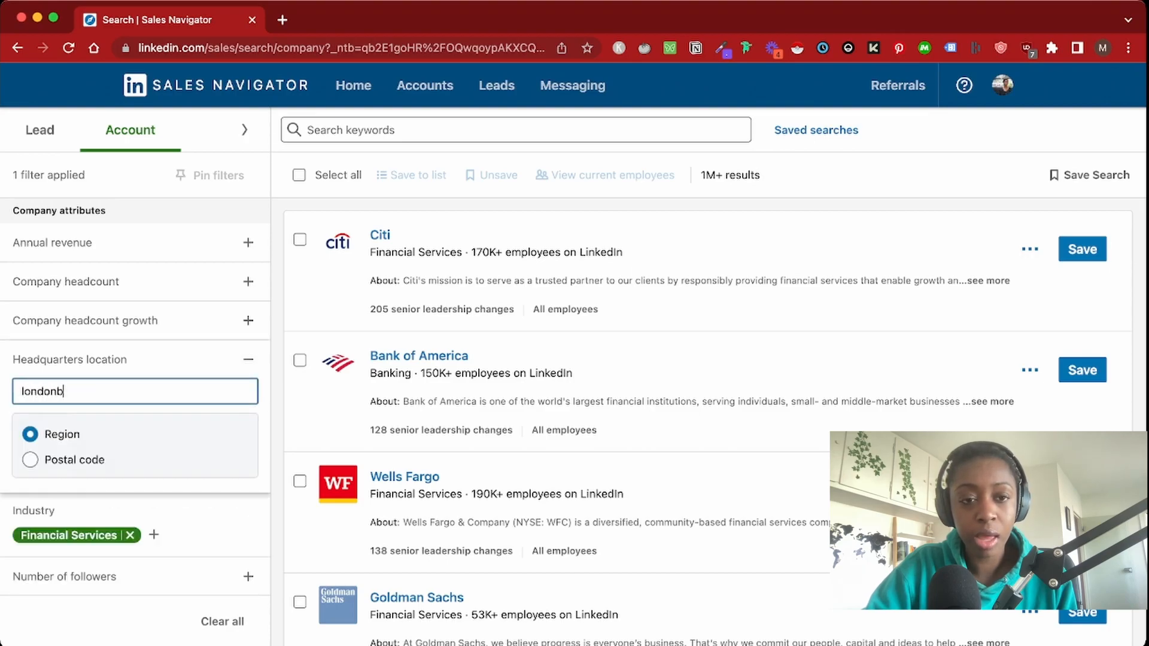
pyautogui.press('BackSpace')
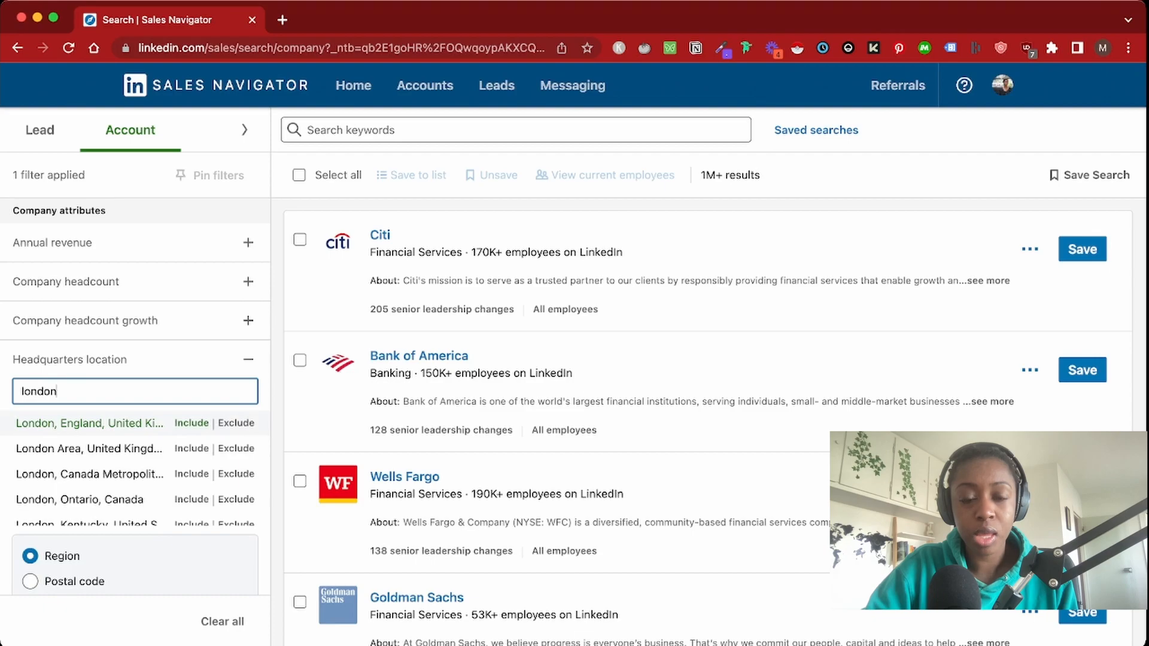
pyautogui.press('Return')
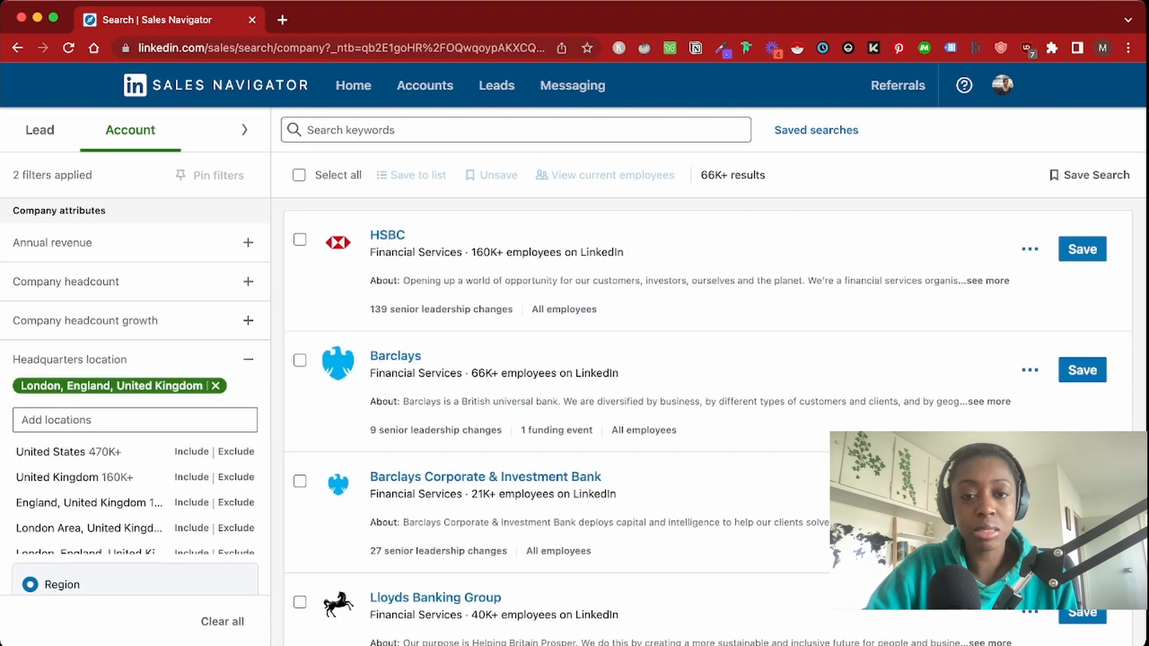
pyautogui.tripleClick(712, 175)
pyautogui.click(714, 175)
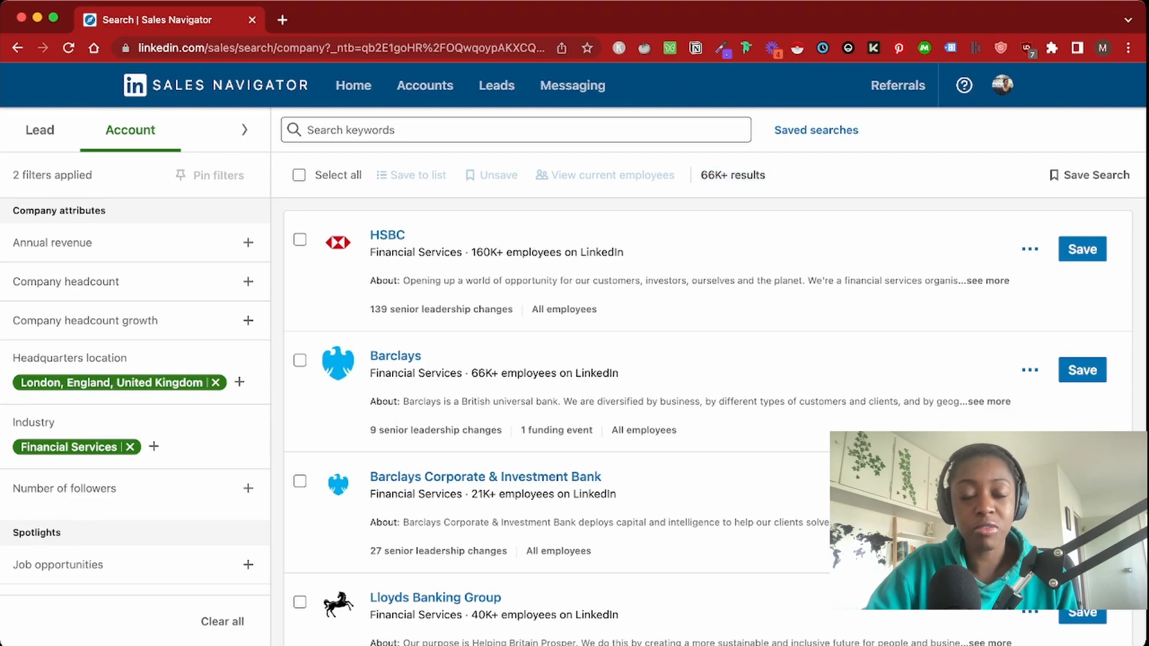
# Set the Company headcount filter to 1-10 employees
pyautogui.click(248, 281)
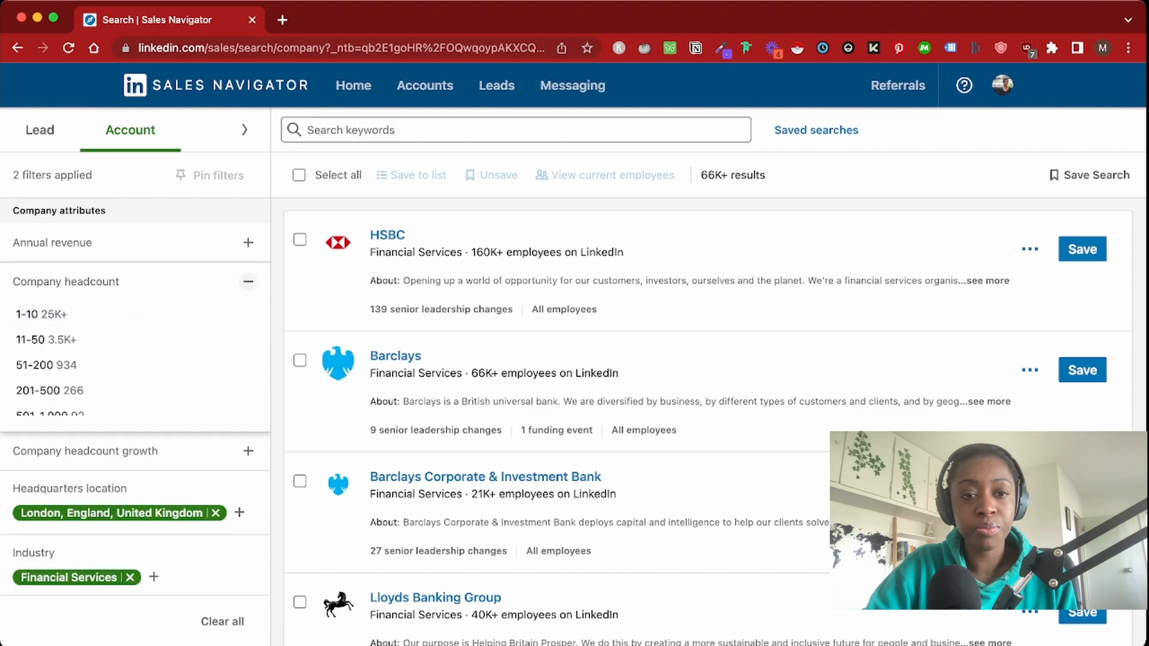
pyautogui.click(41, 314)
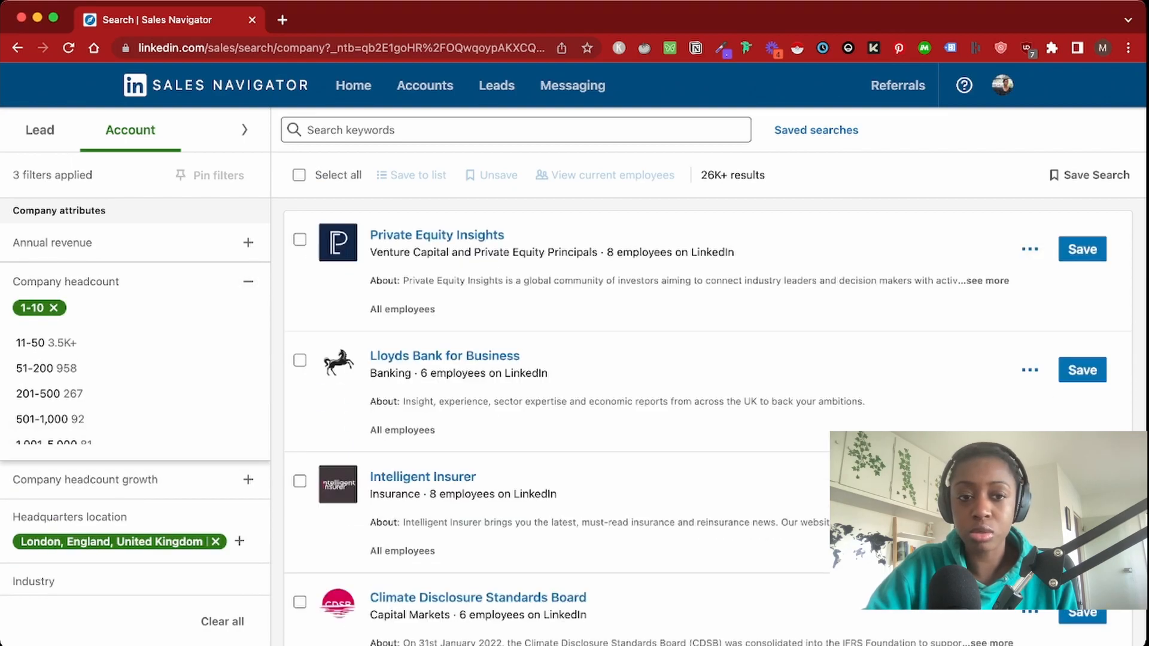
pyautogui.click(248, 281)
pyautogui.scroll(-1, 706, 418)
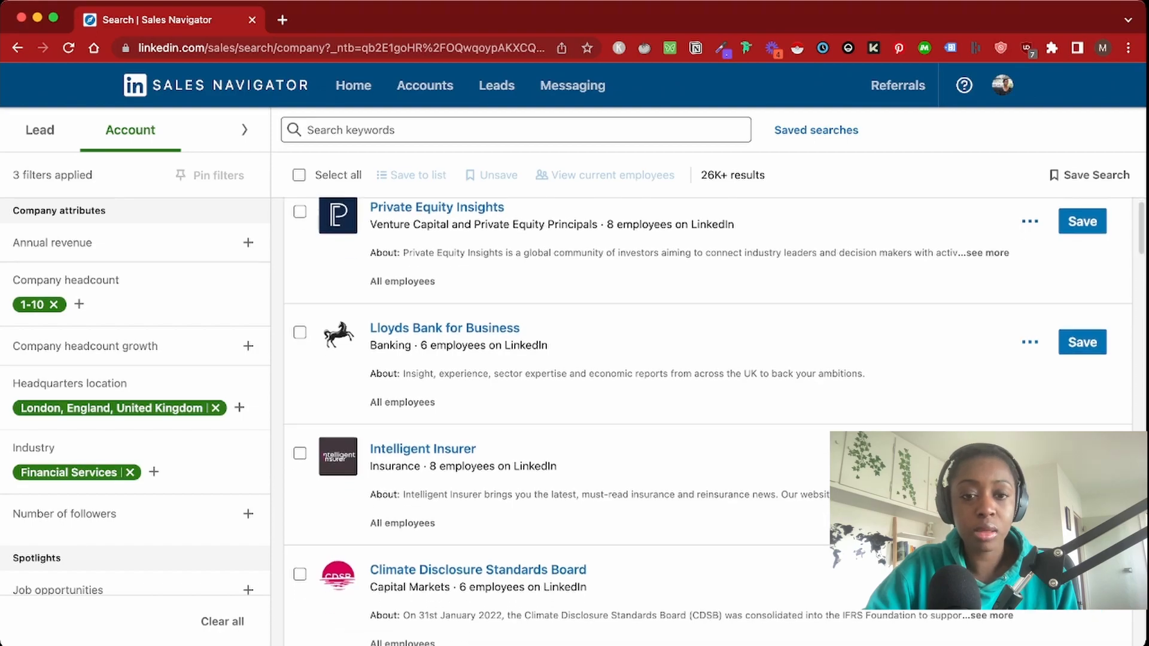
# Look over the Job opportunities and Recent activities filter options without changing them
pyautogui.press('super+Tab')
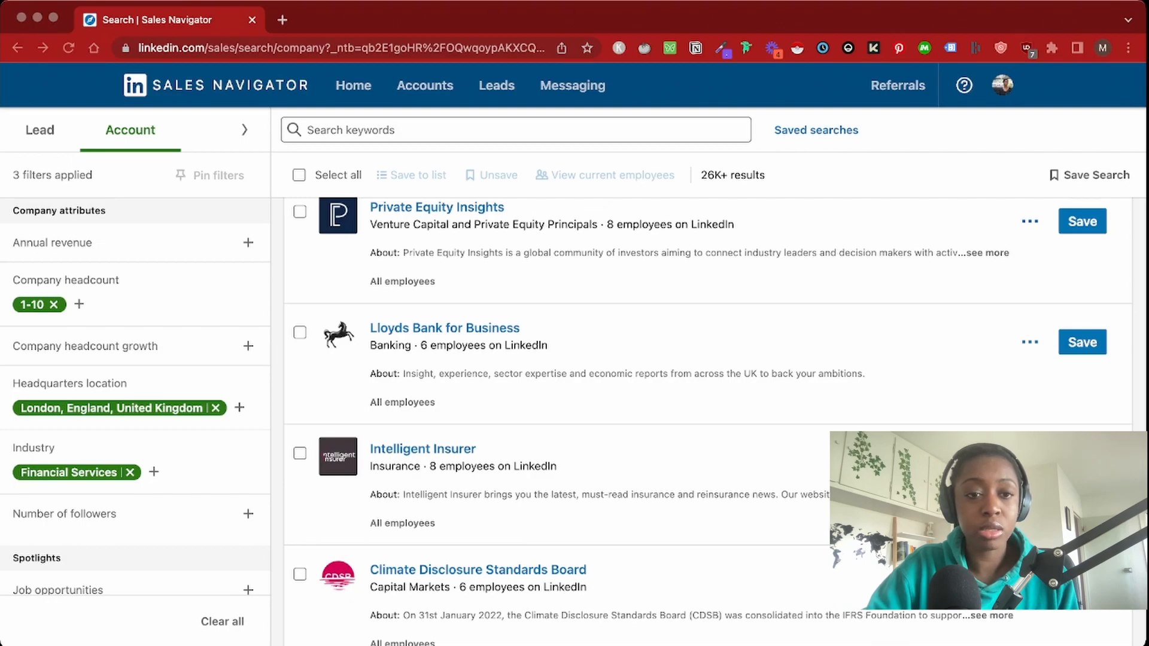
pyautogui.press('super+Tab')
pyautogui.scroll(-5, 135, 395)
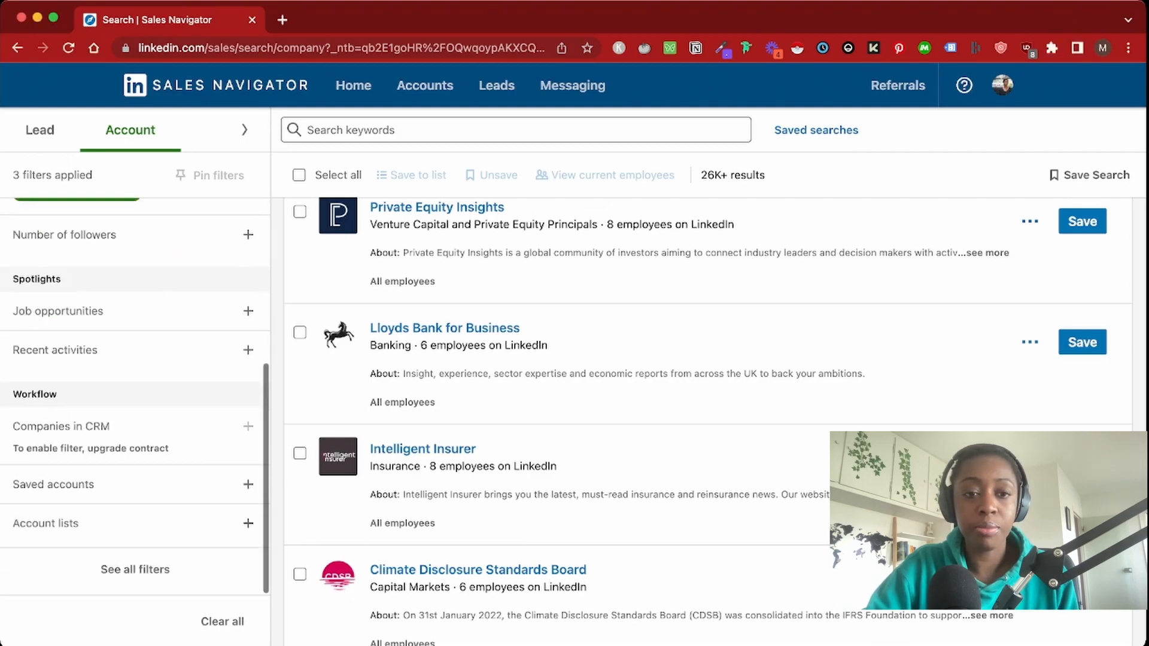
pyautogui.click(248, 310)
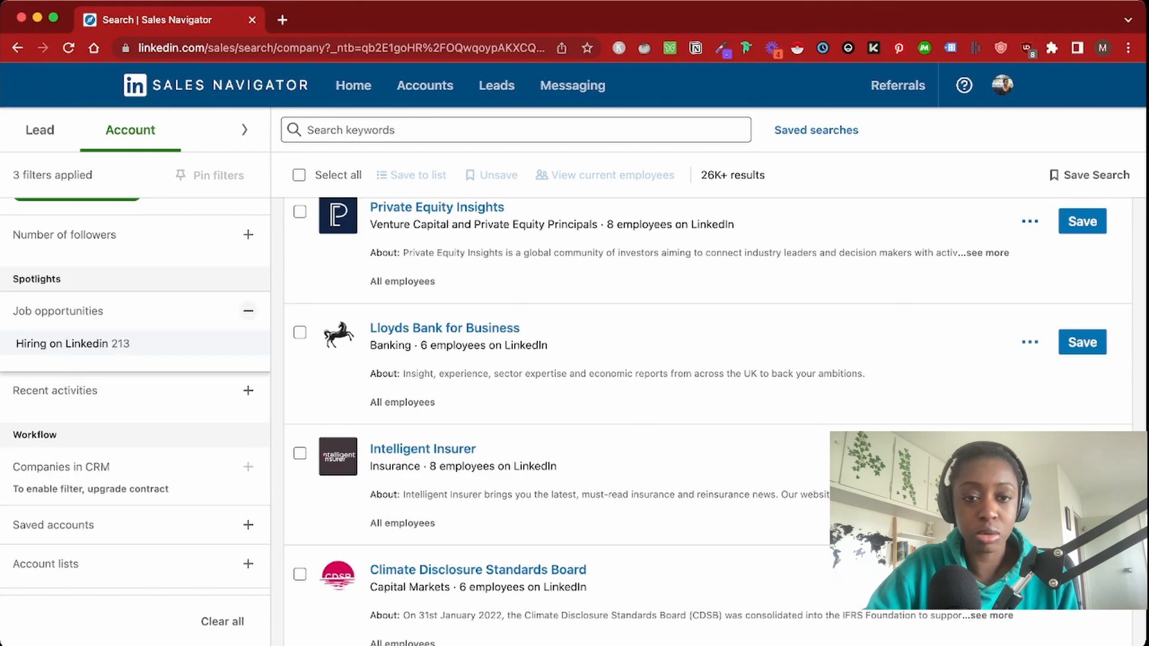
pyautogui.click(248, 311)
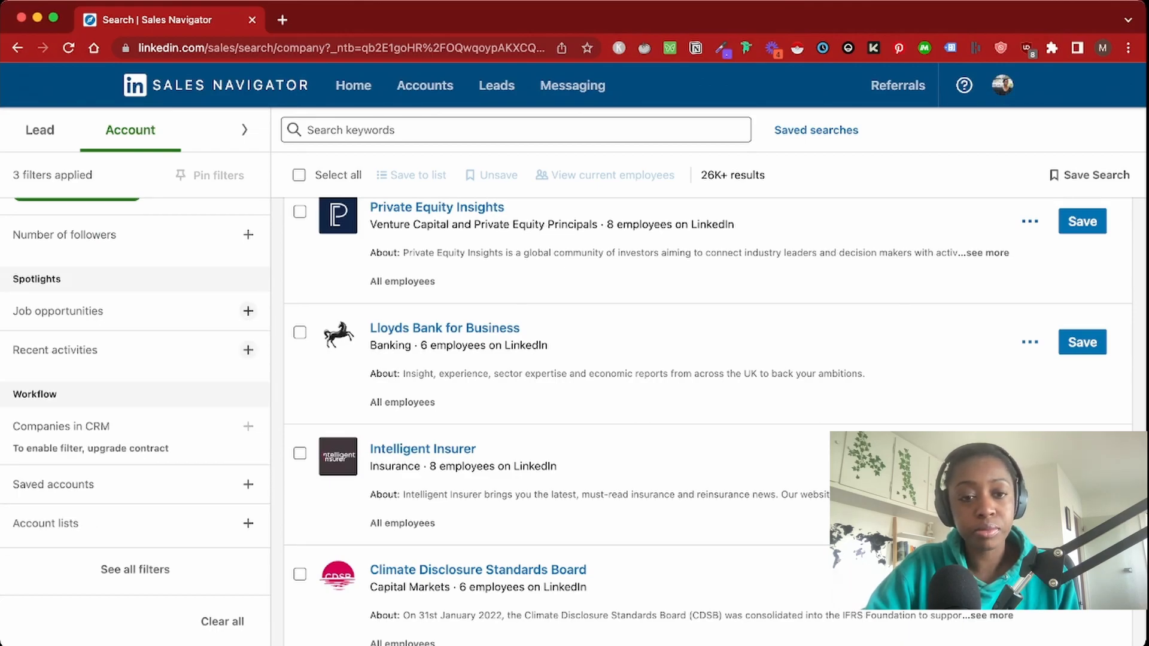
pyautogui.click(248, 349)
pyautogui.click(248, 350)
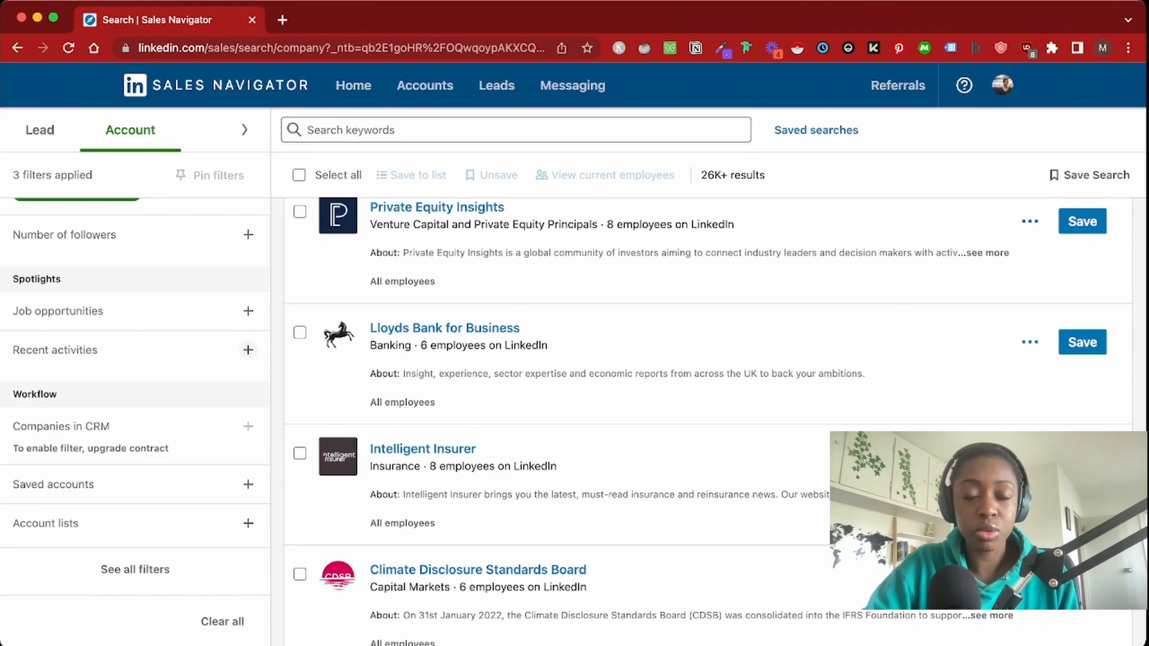
pyautogui.scroll(2, 135, 395)
pyautogui.scroll(-2, 135, 396)
# Show all account filters and briefly check the Fortune filter options
pyautogui.click(136, 569)
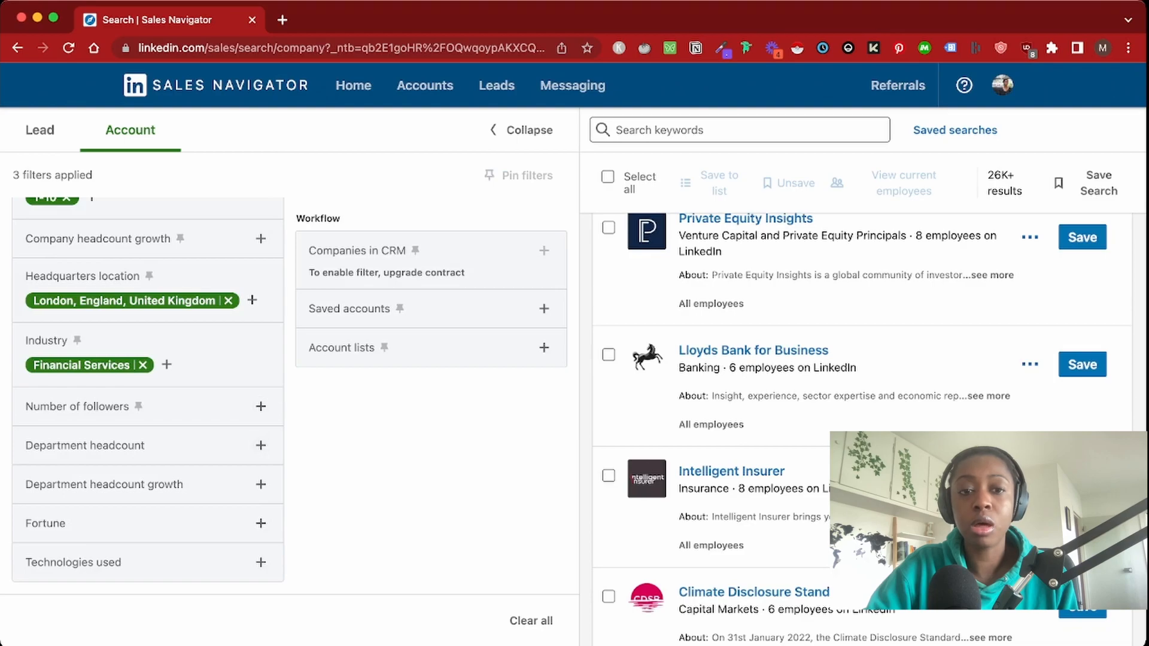
pyautogui.click(260, 523)
pyautogui.click(261, 523)
# Add WordPress and Elementor to the Technologies used filter
pyautogui.click(260, 562)
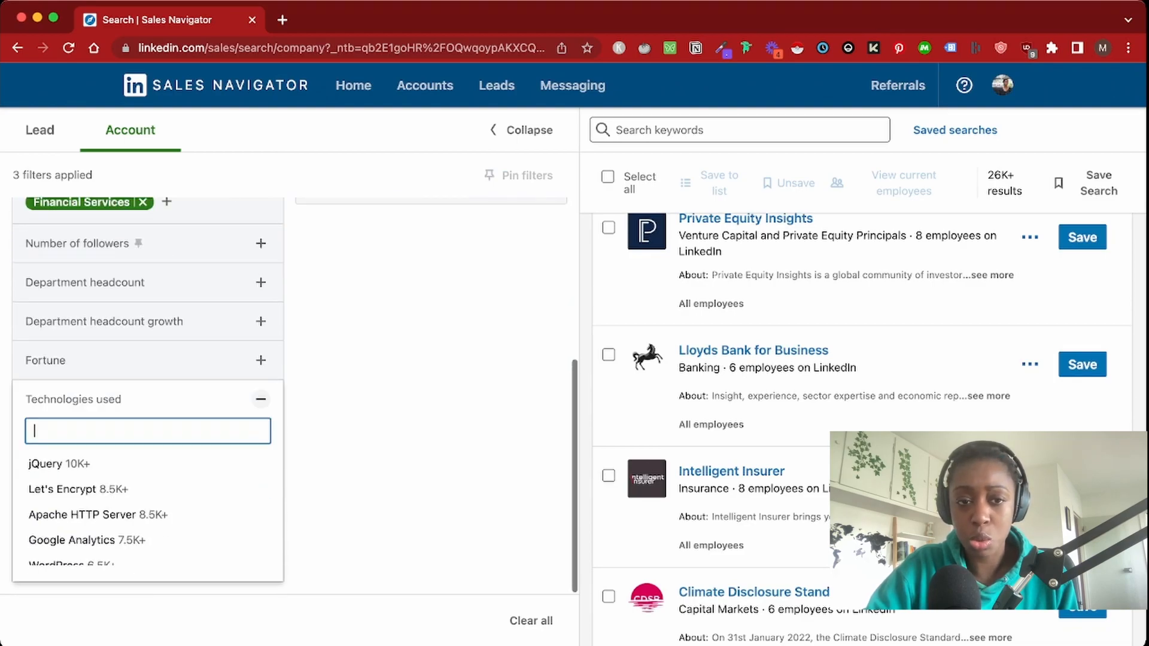
pyautogui.write('Word')
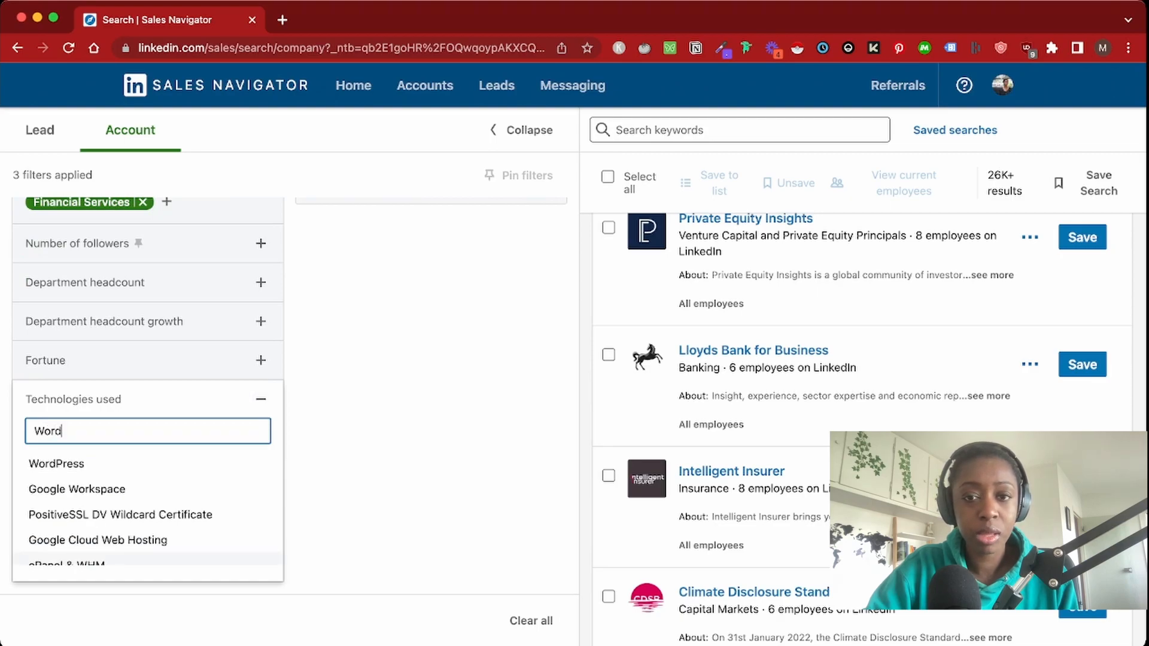
pyautogui.press('Up')
pyautogui.press('Up')
pyautogui.press('Up')
pyautogui.press('Return')
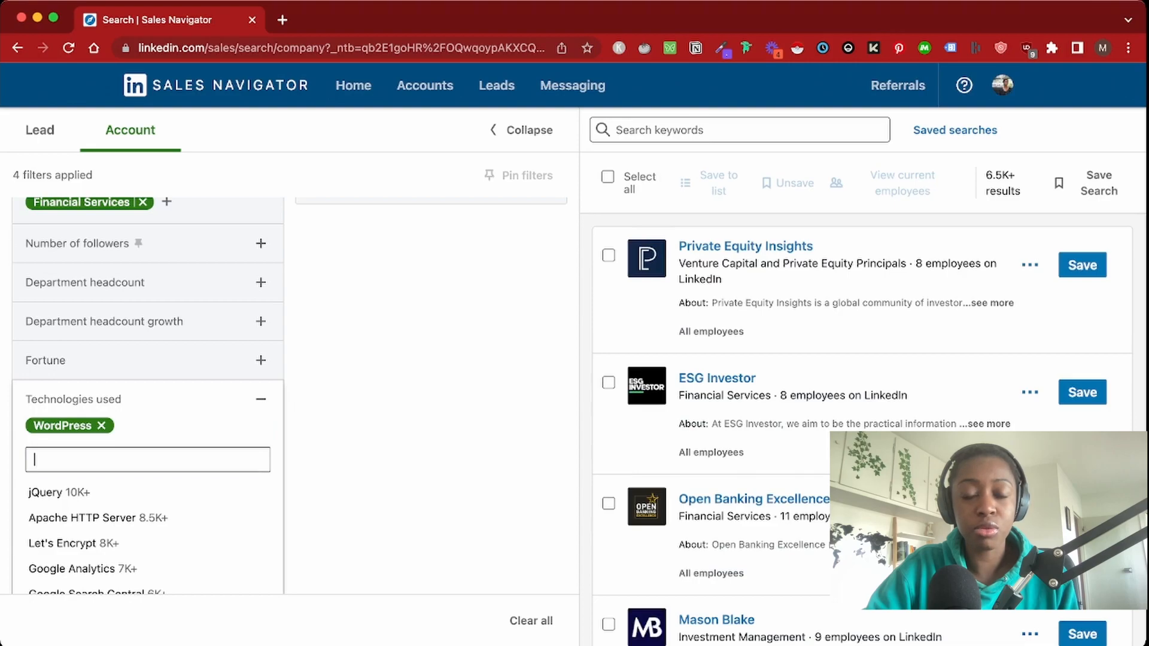
pyautogui.write('Elemen')
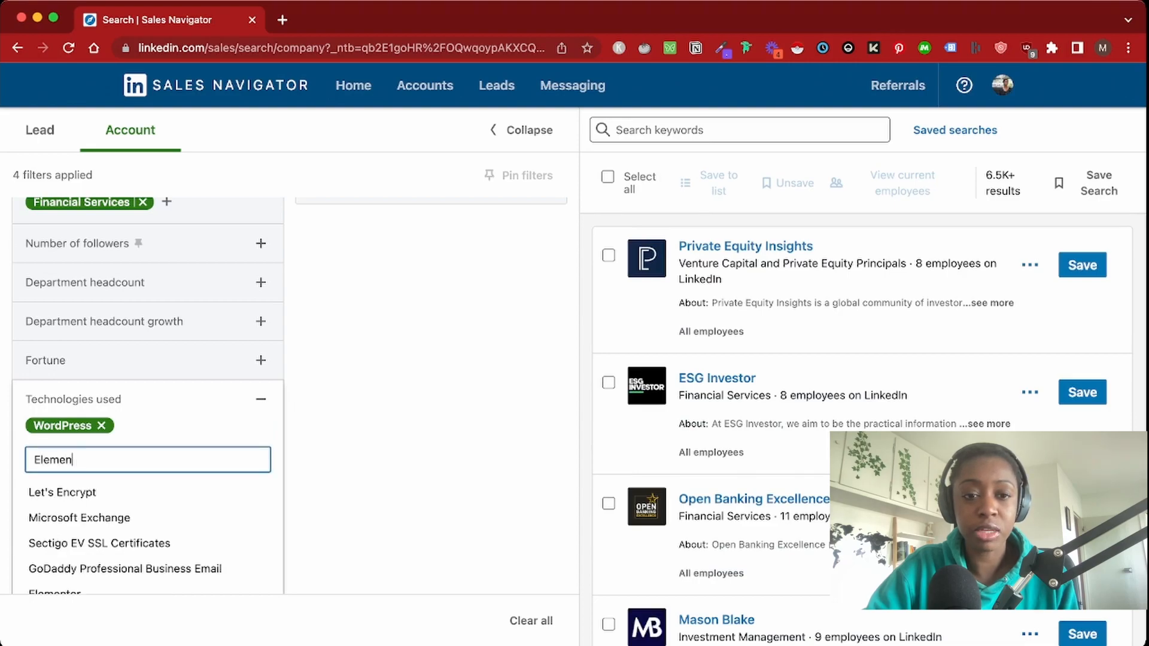
pyautogui.press('Return')
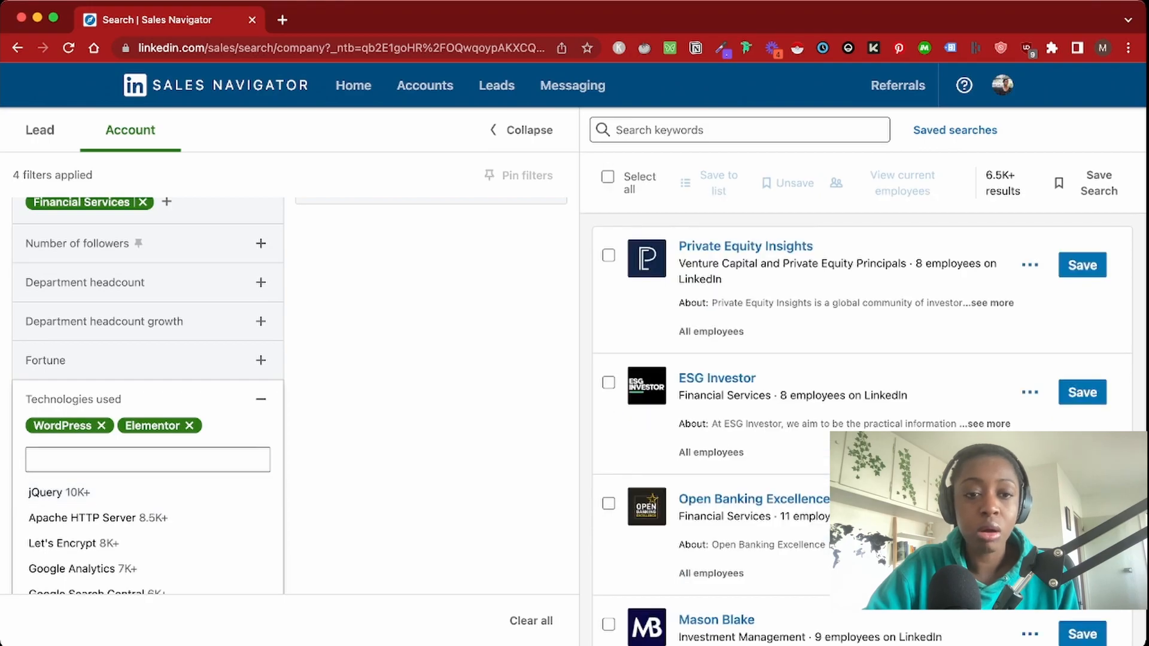
pyautogui.click(261, 399)
pyautogui.scroll(3, 287, 371)
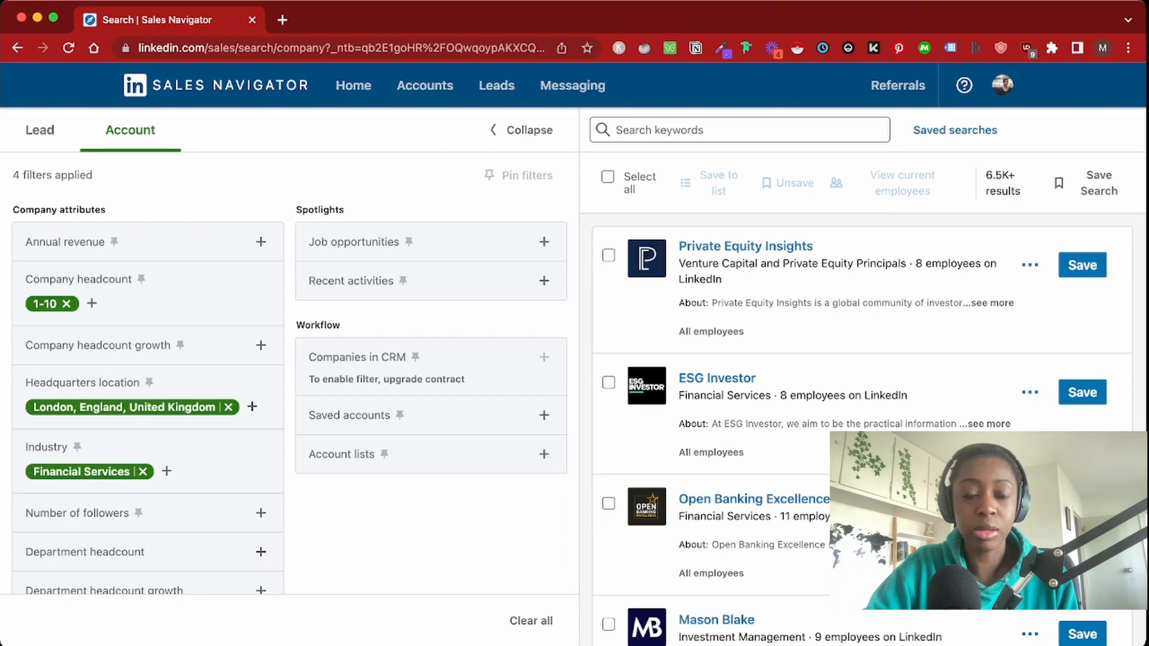
# Check the Annual revenue filter settings, leaving them unchanged
pyautogui.click(261, 242)
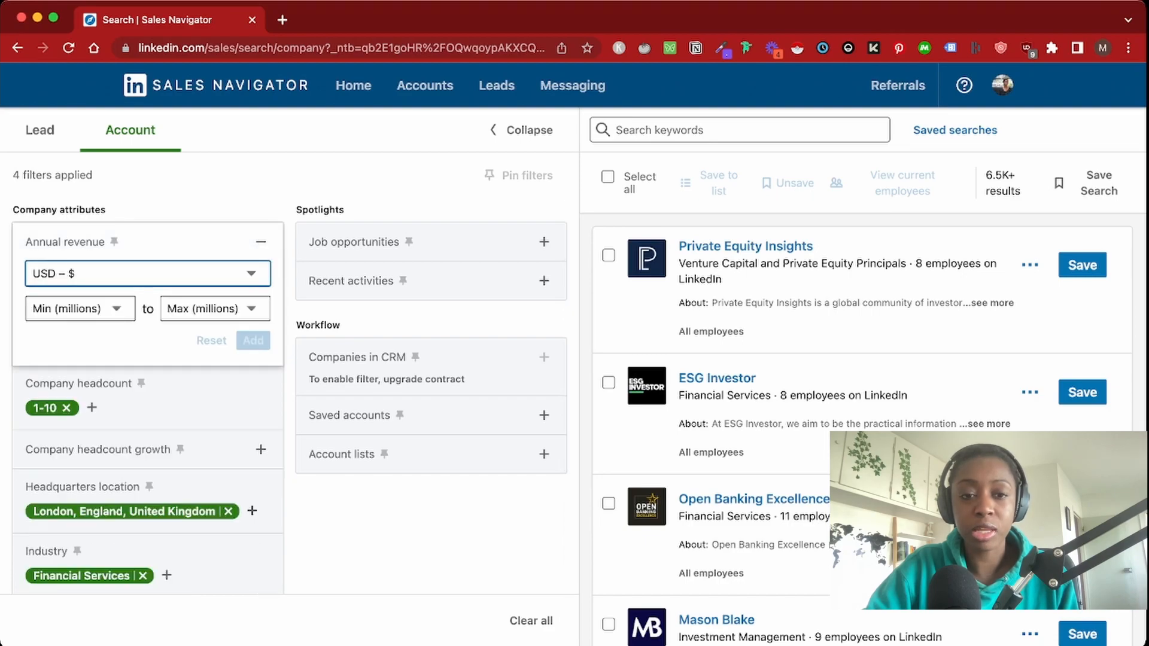
pyautogui.click(261, 241)
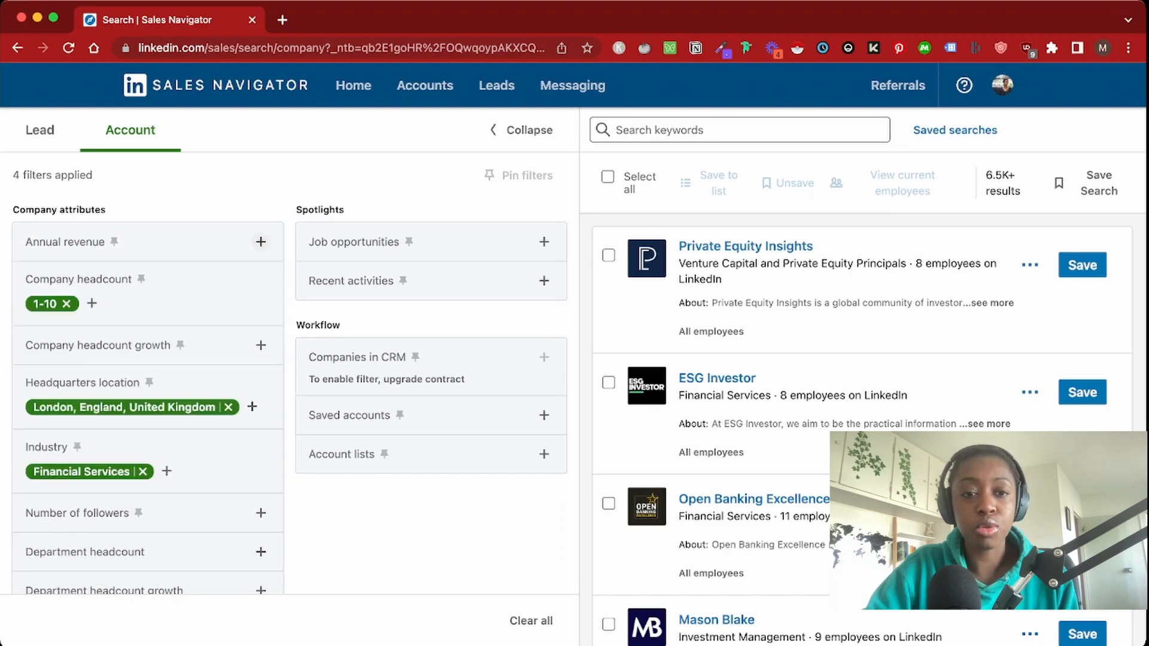
pyautogui.scroll(-2, 289, 395)
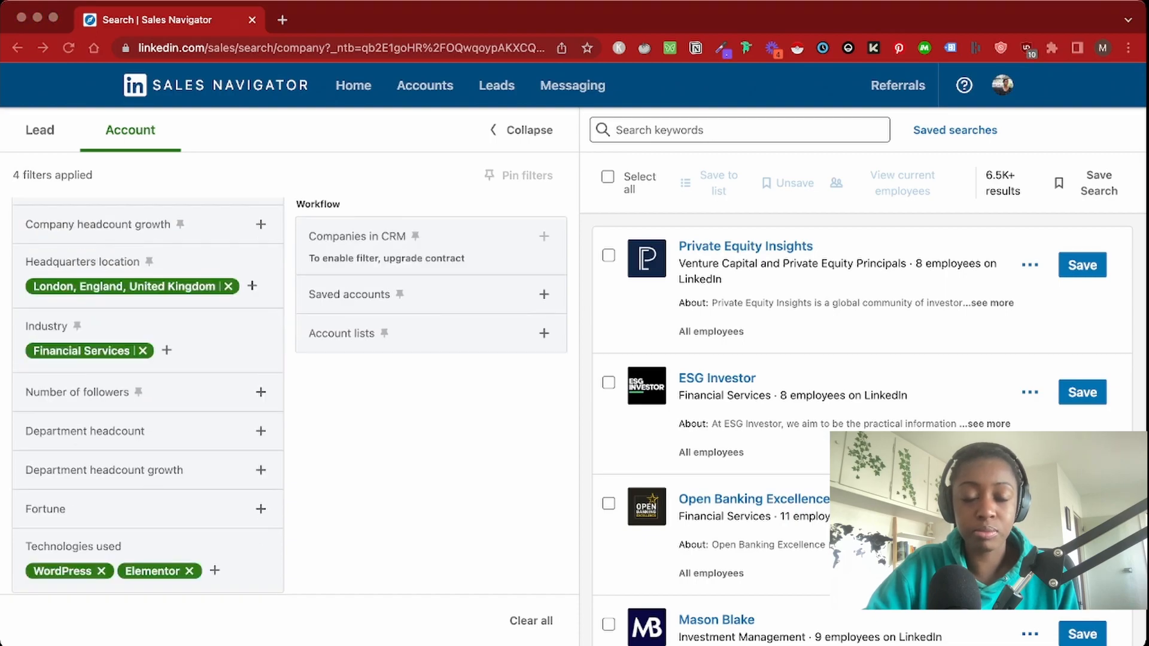
pyautogui.click(261, 431)
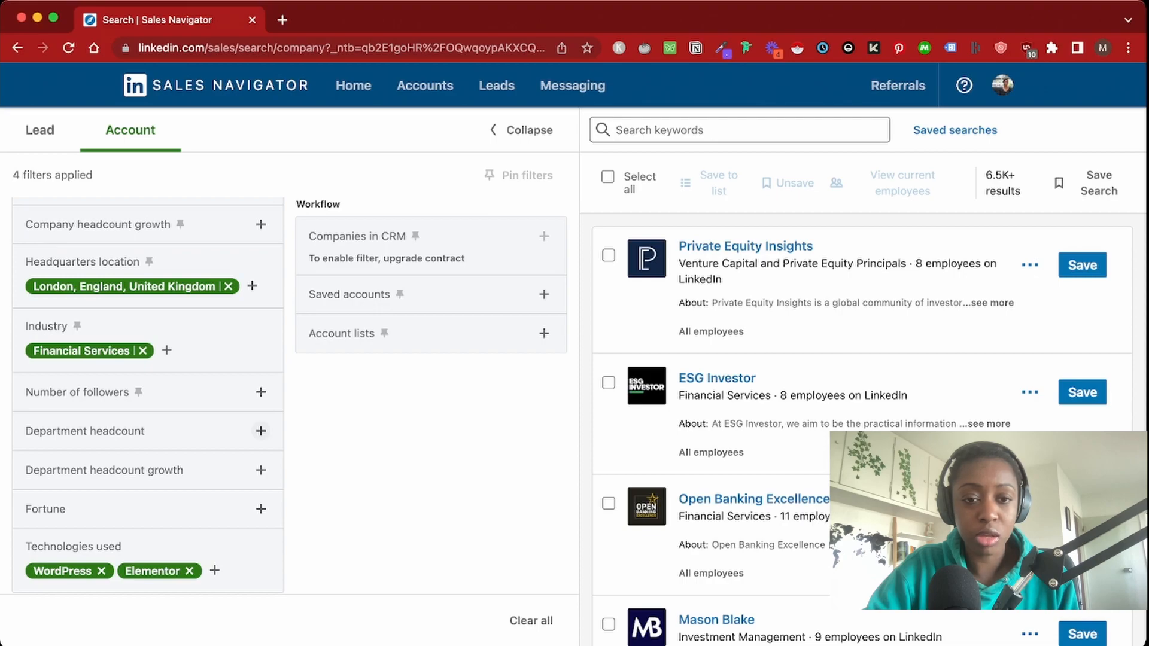
# Add a Department headcount filter of Information Technology > 1
pyautogui.click(260, 431)
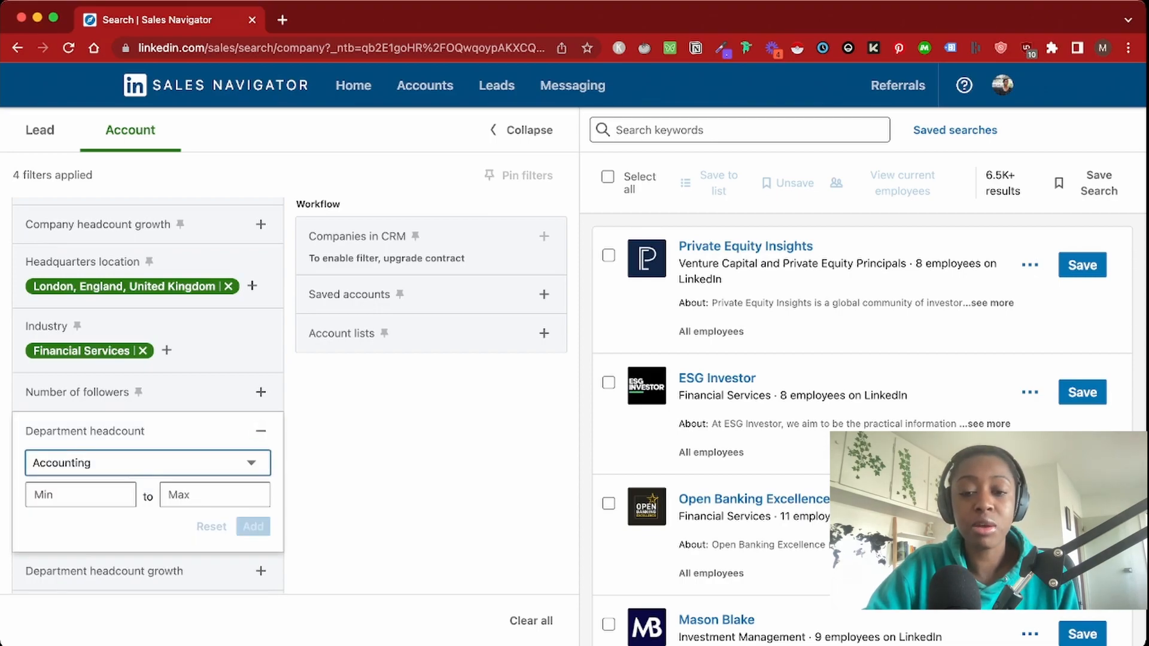
pyautogui.click(147, 464)
pyautogui.click(80, 495)
pyautogui.click(121, 492)
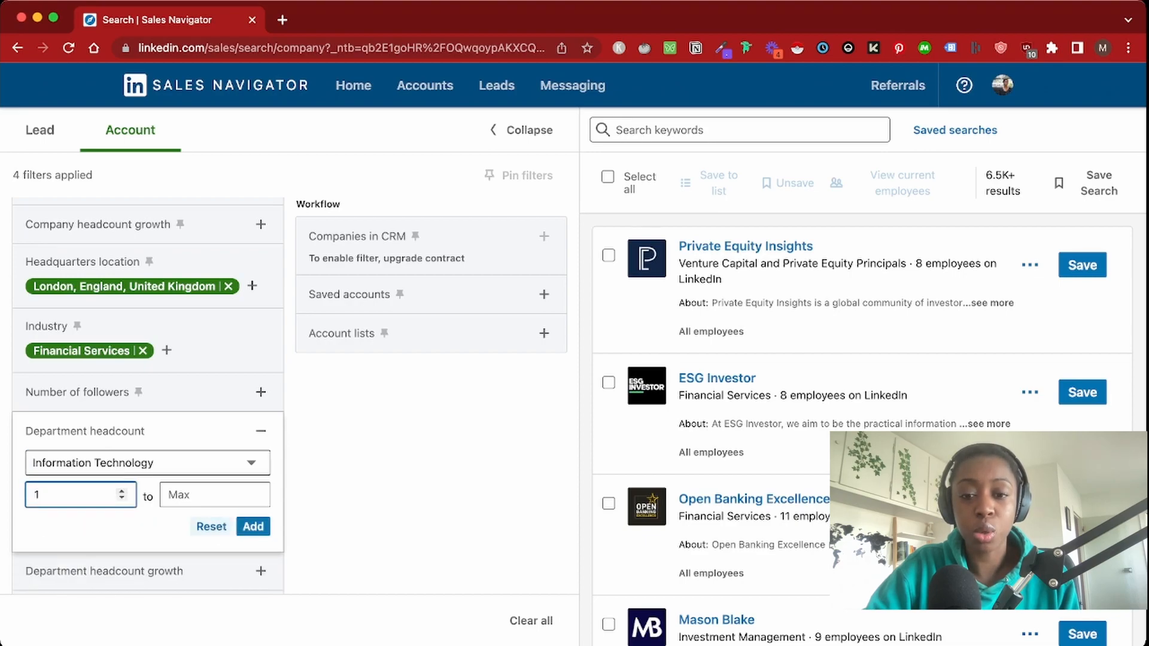
pyautogui.click(253, 527)
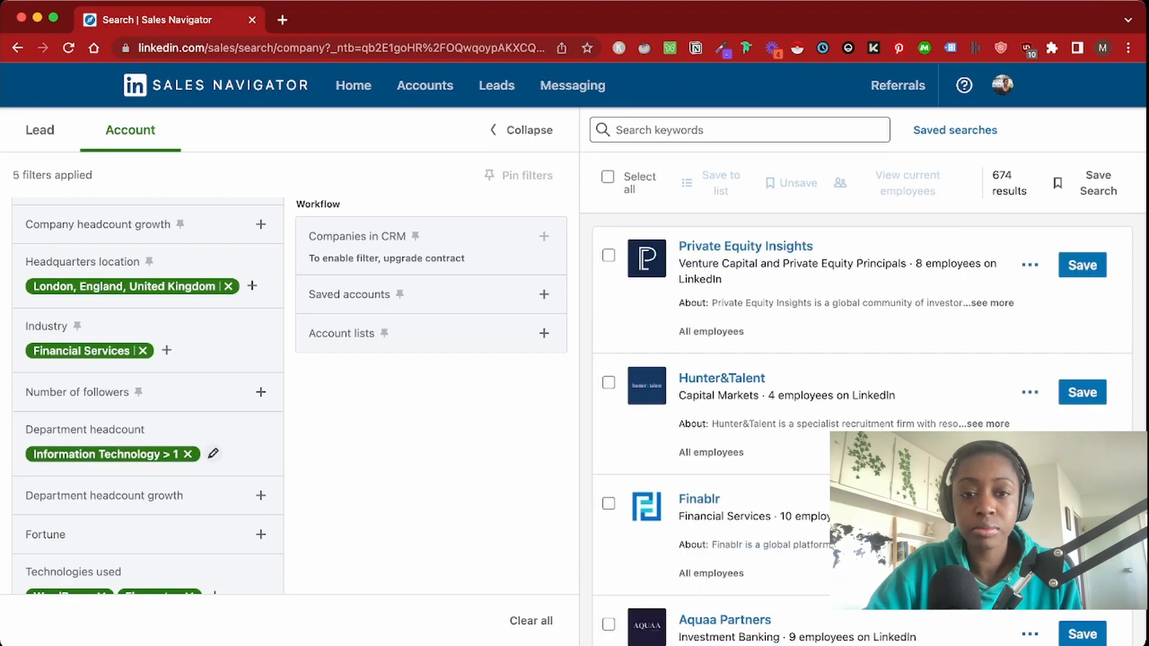
pyautogui.scroll(-1, 290, 394)
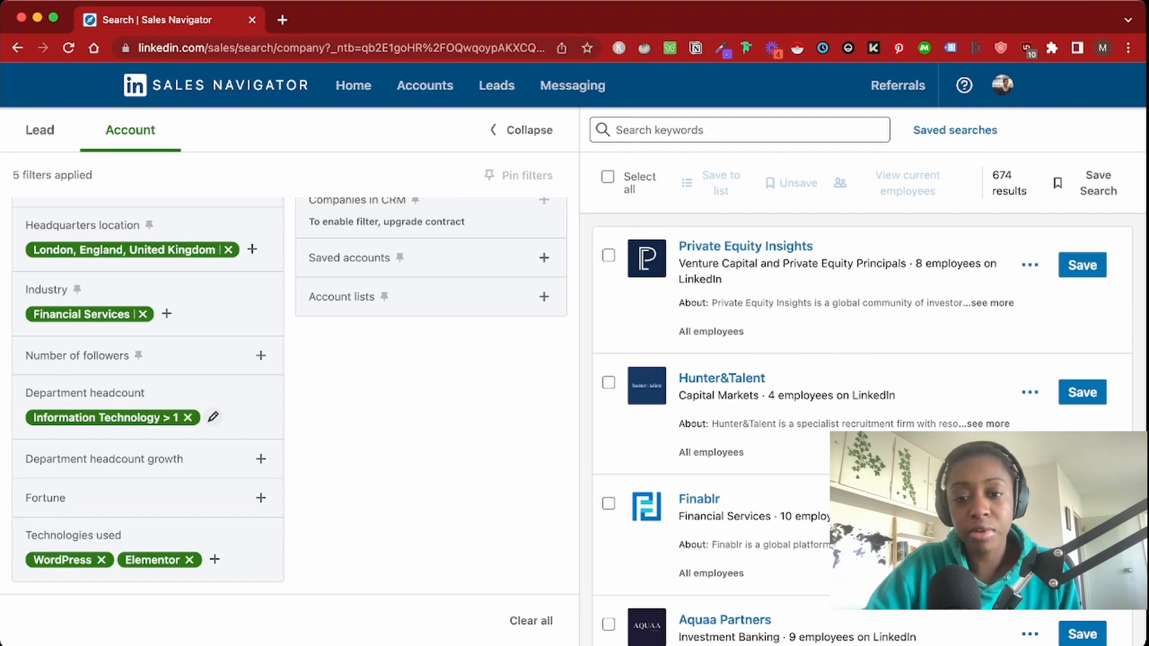
pyautogui.scroll(4, 289, 389)
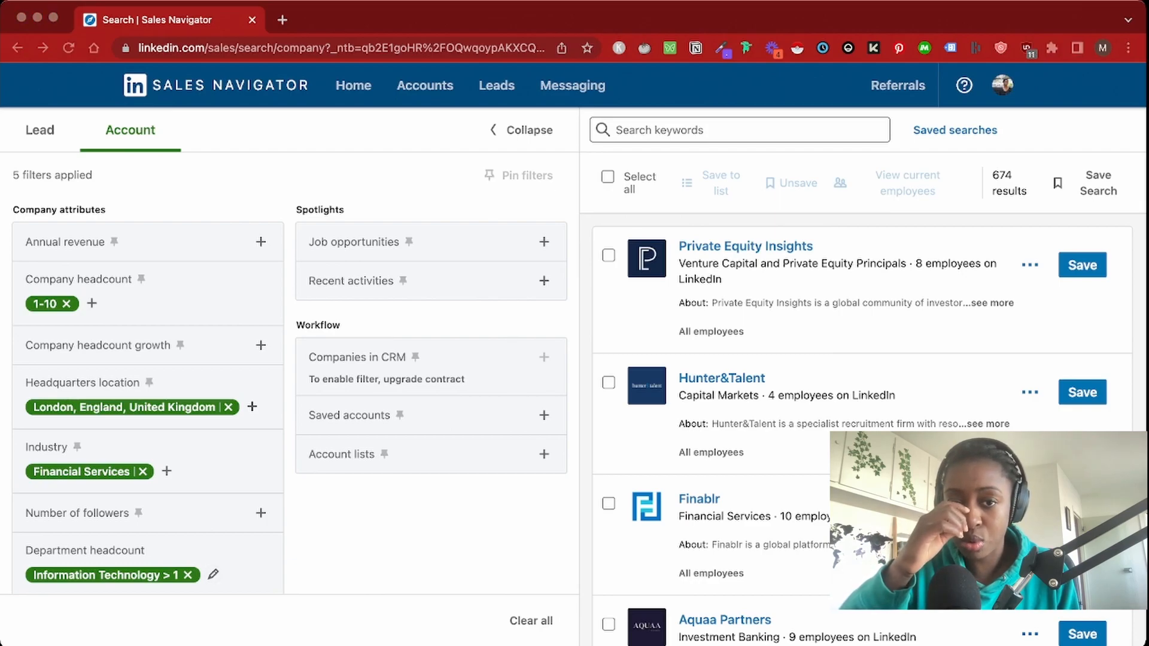
# Save the page's 25 accounts to a new 'Youtube video' list, then go to results page 2
pyautogui.click(607, 177)
pyautogui.click(722, 183)
pyautogui.click(875, 225)
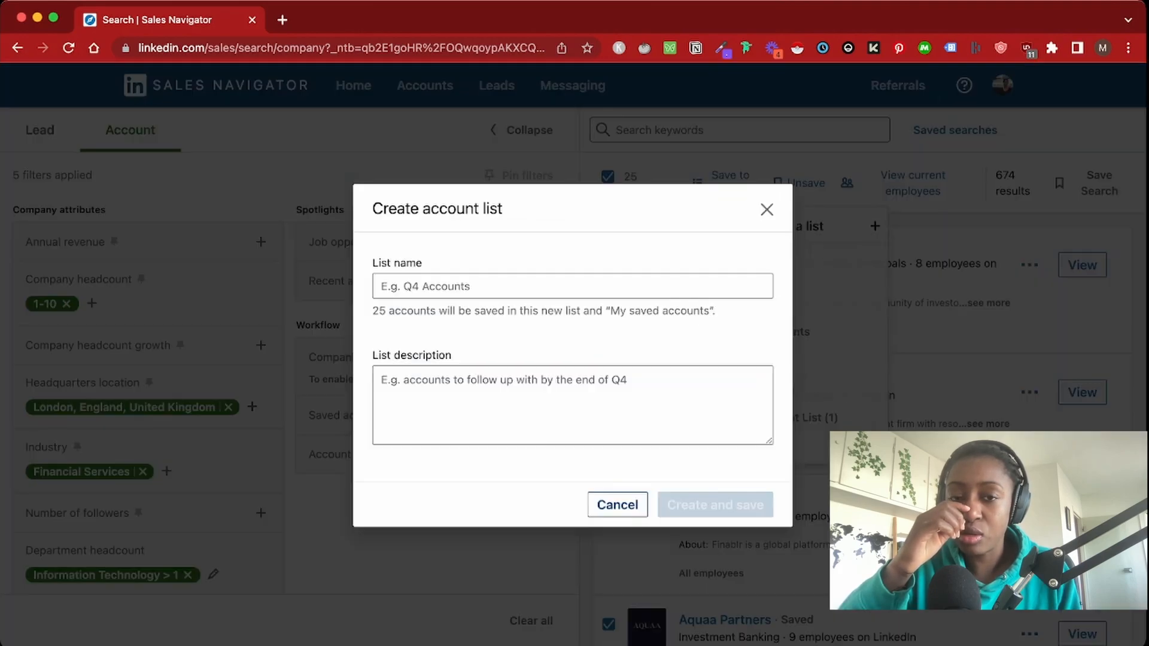
pyautogui.write('Youtub')
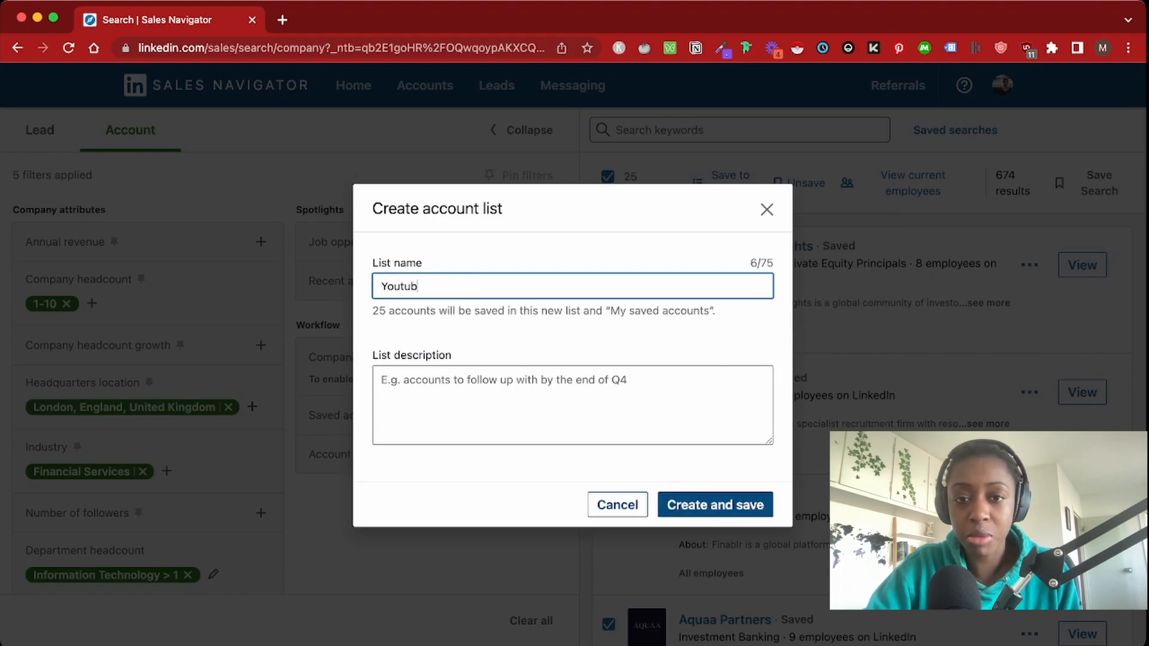
pyautogui.write('e videp')
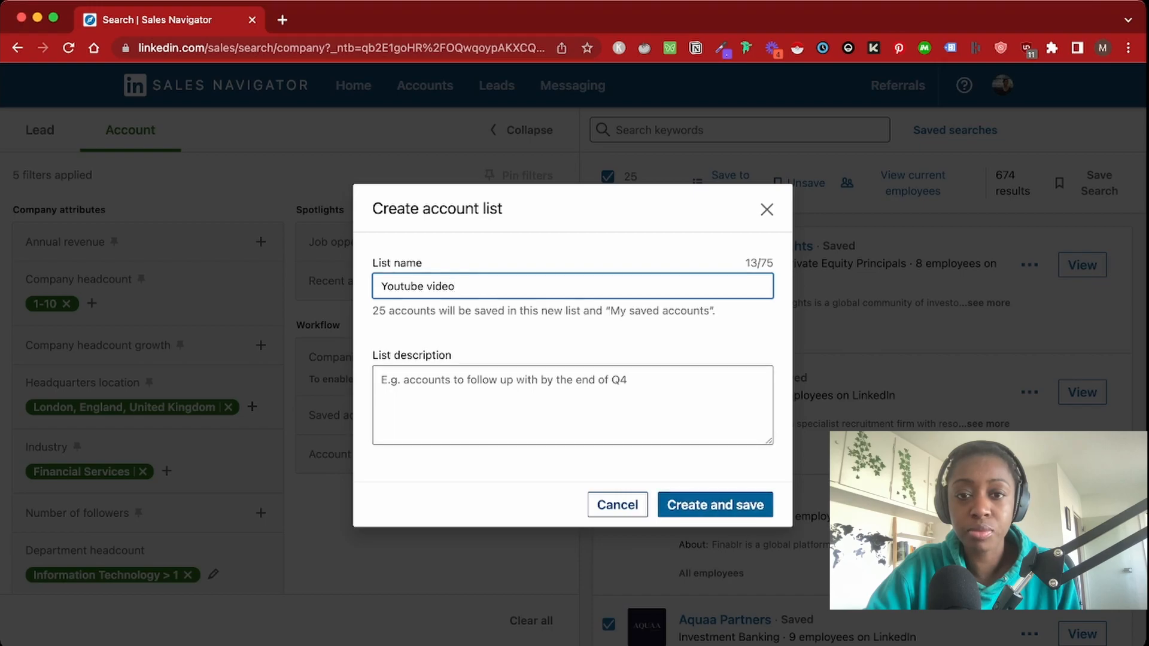
pyautogui.click(700, 504)
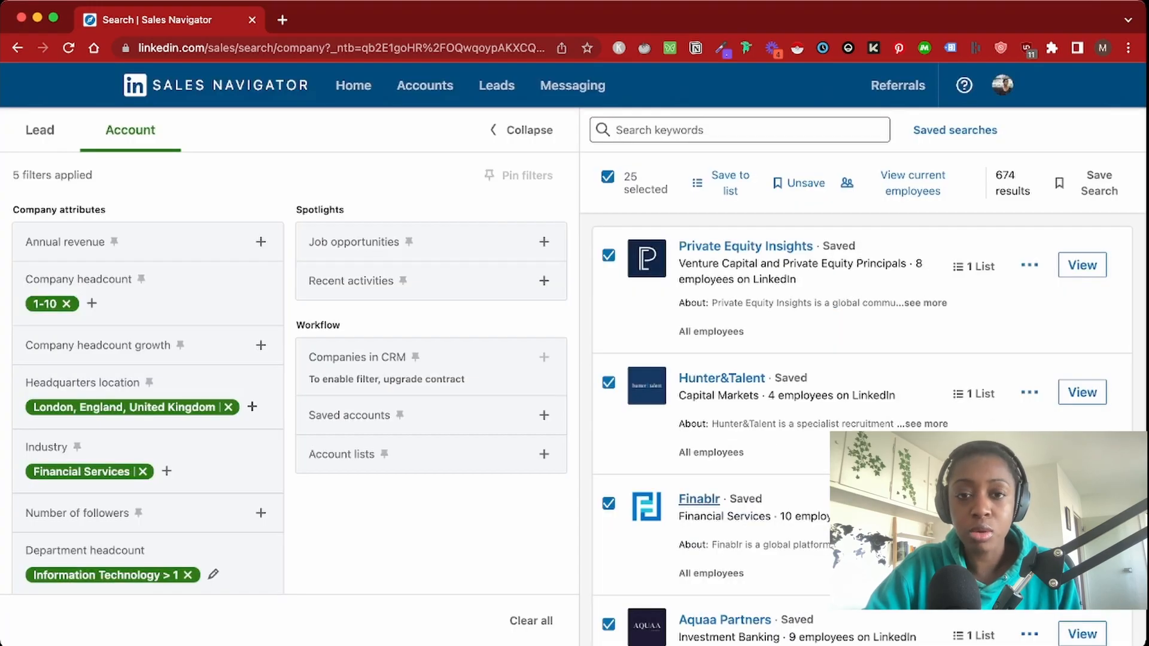
pyautogui.scroll(-20, 700, 504)
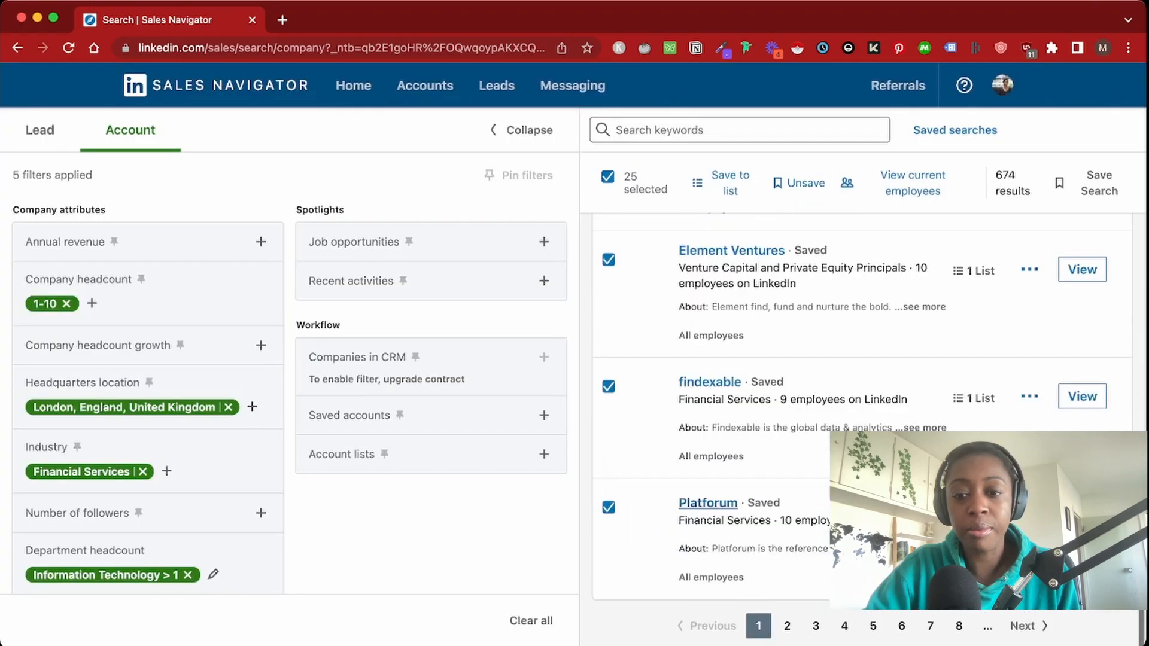
pyautogui.click(786, 626)
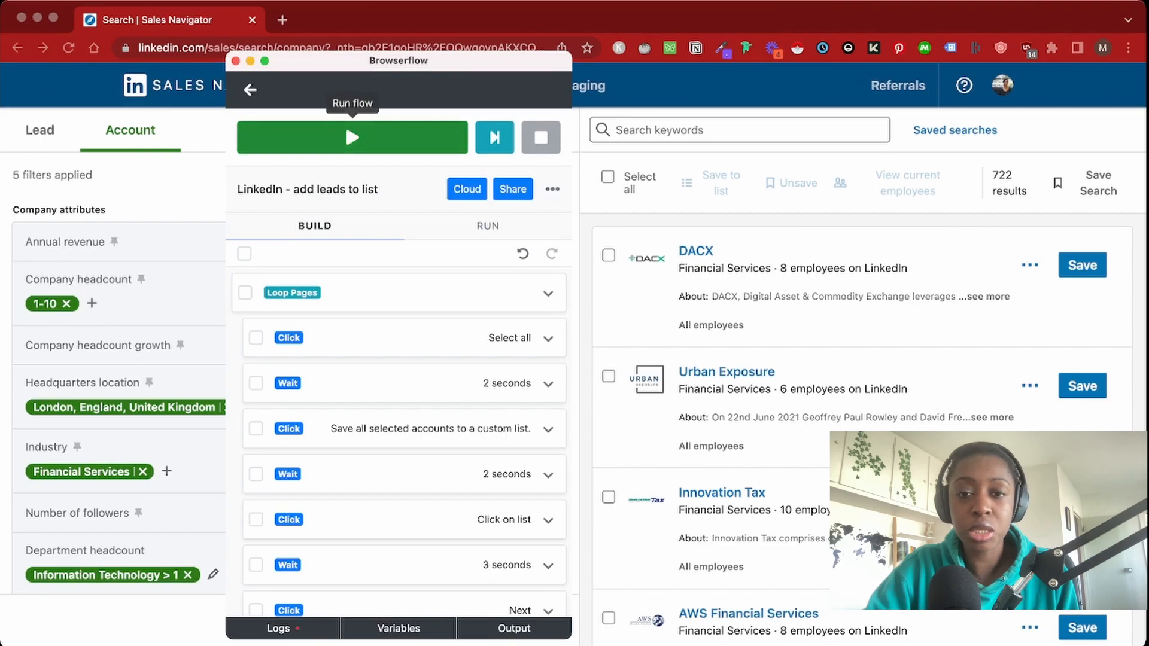
# Run Browserflow's 'LinkedIn - add leads to list' flow to save every results page to the list
pyautogui.click(346, 124)
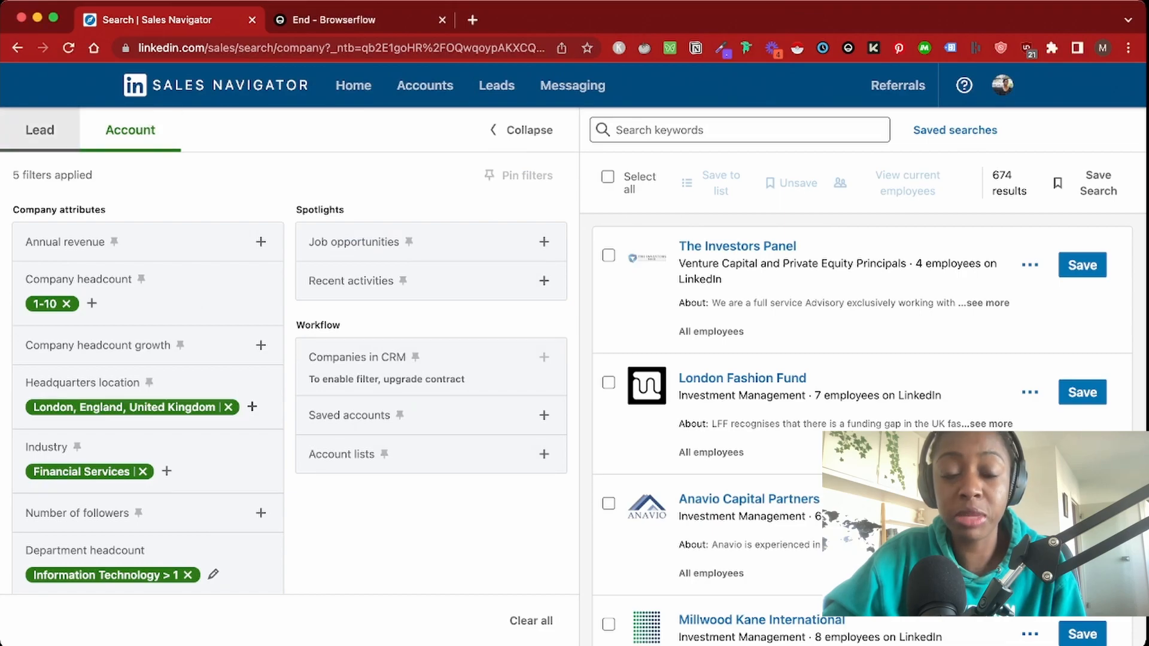
# Switch to lead search and remove the 1-10, London and Financial Services filters
pyautogui.click(40, 130)
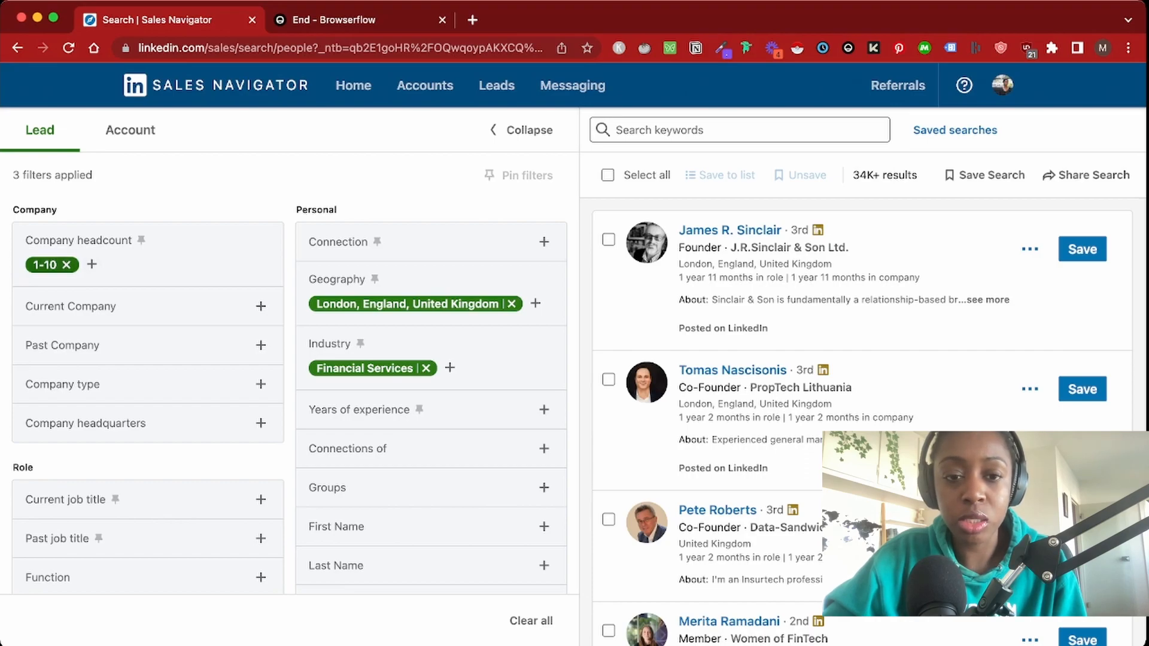
pyautogui.click(67, 264)
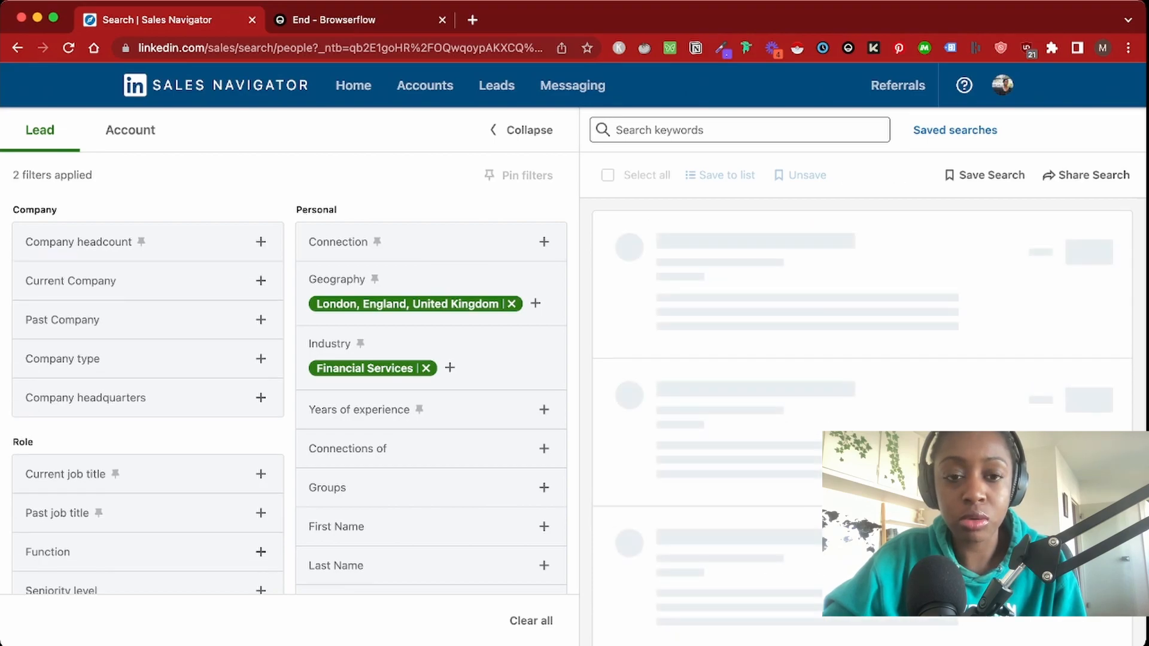
pyautogui.click(512, 304)
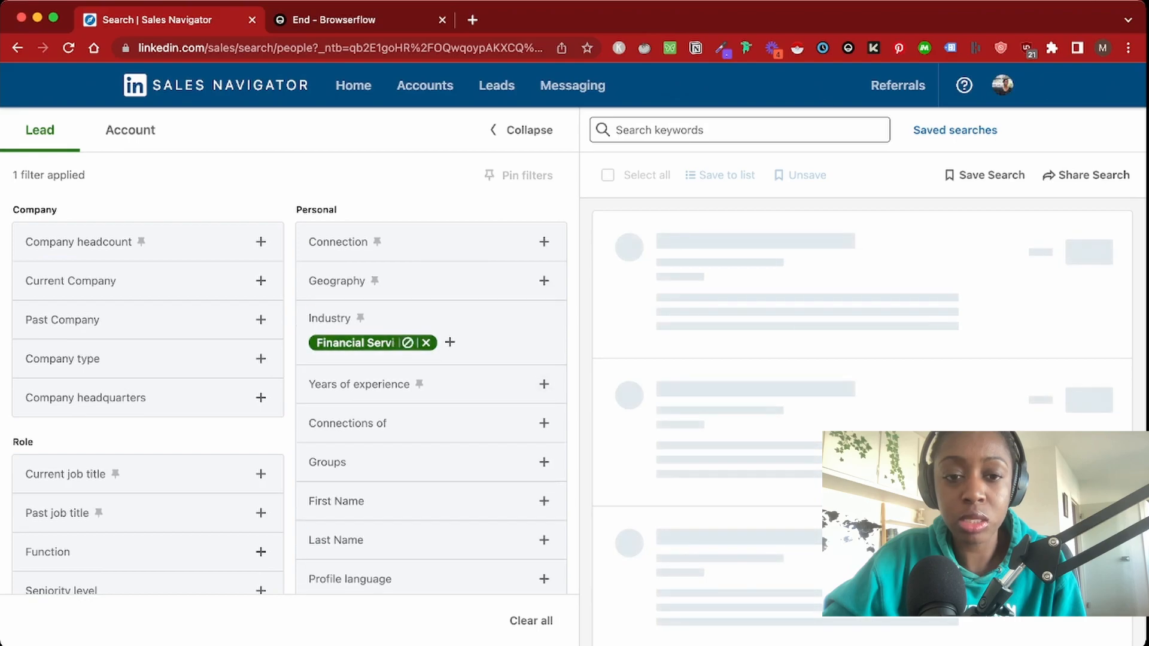
pyautogui.click(426, 342)
pyautogui.scroll(-5, 431, 418)
# Filter the leads by the 'Youtube video' account list
pyautogui.click(544, 484)
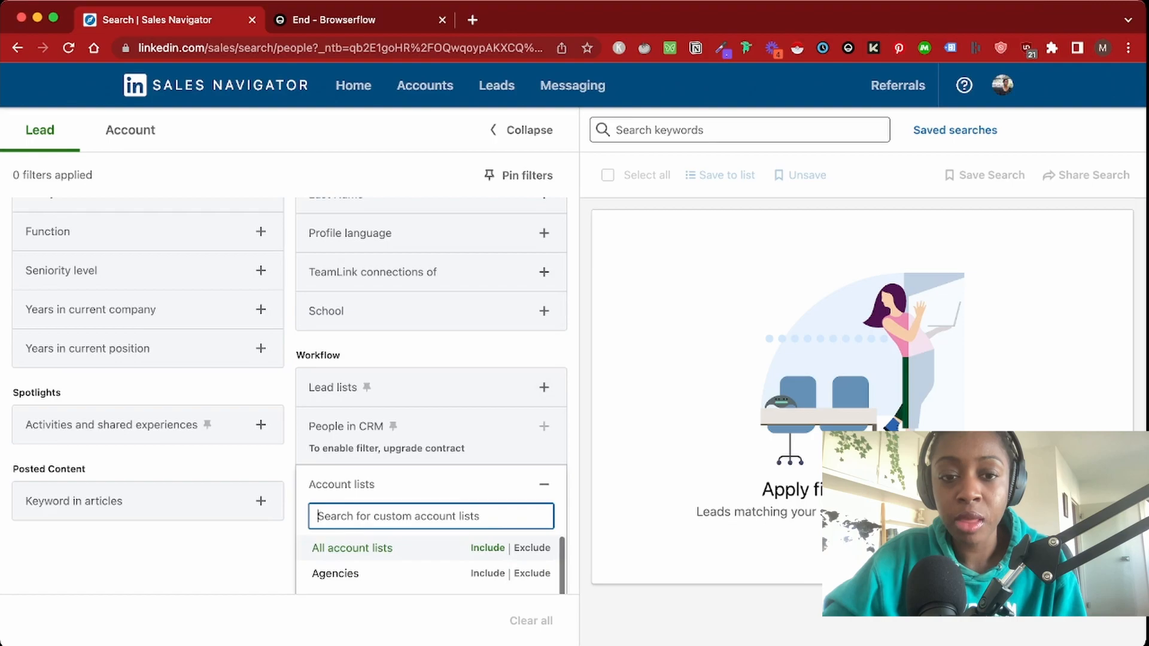
pyautogui.write('you')
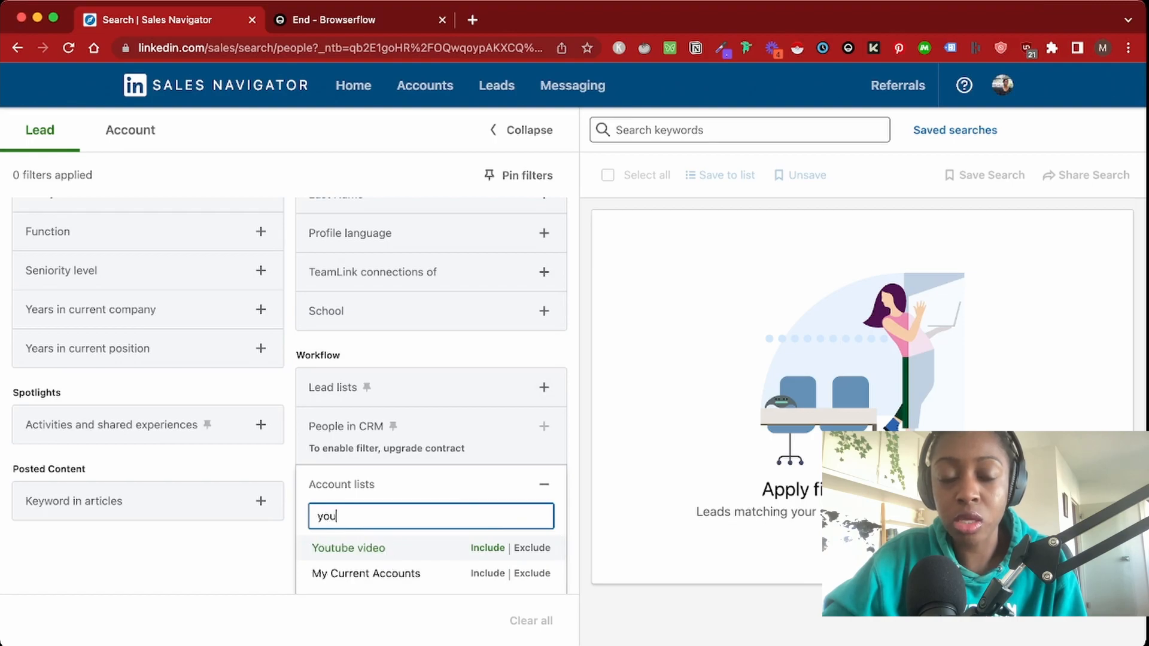
pyautogui.press('Return')
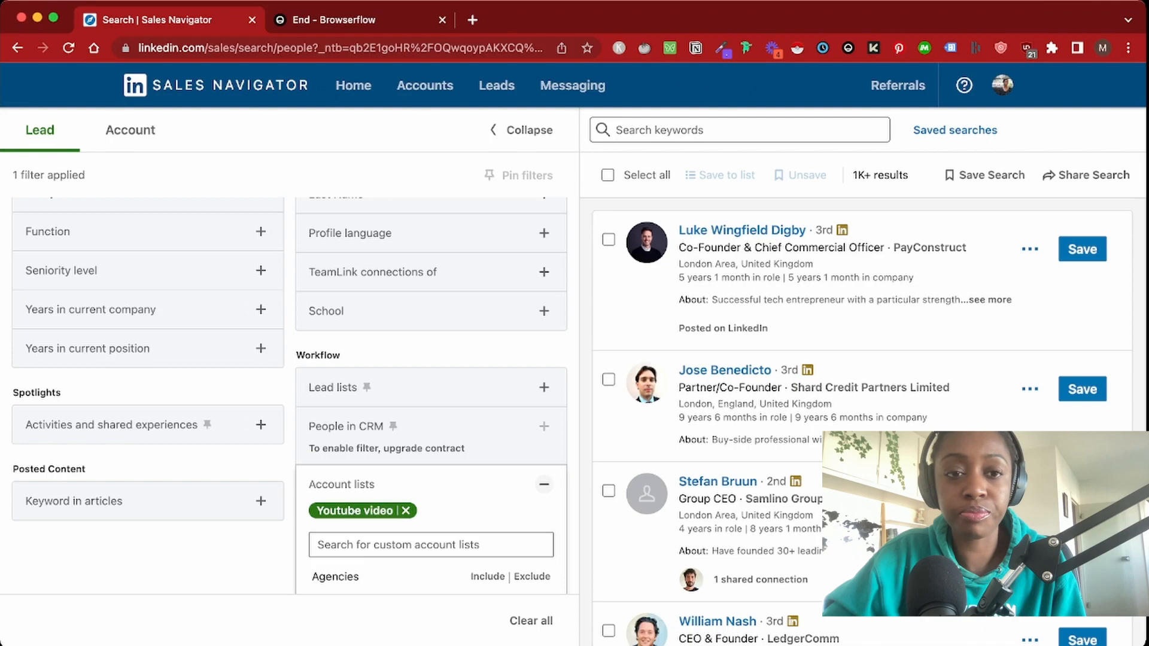
# Include the Senior and Director seniority levels in the lead search
pyautogui.scroll(5, 260, 510)
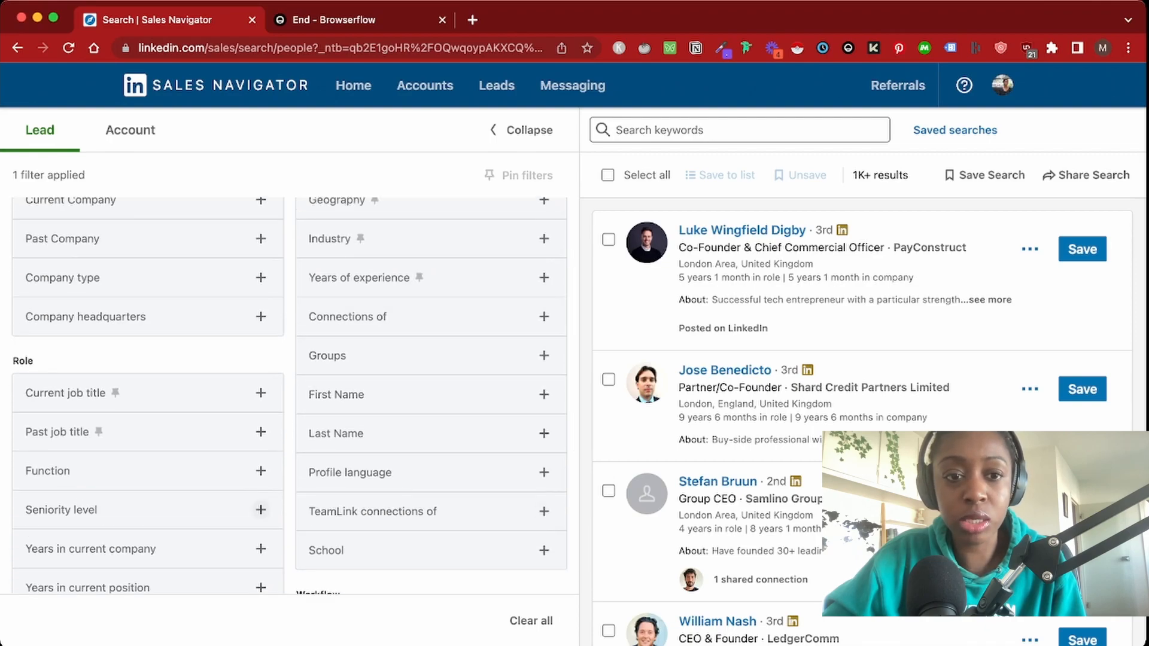
pyautogui.click(261, 510)
pyautogui.scroll(-2, 261, 510)
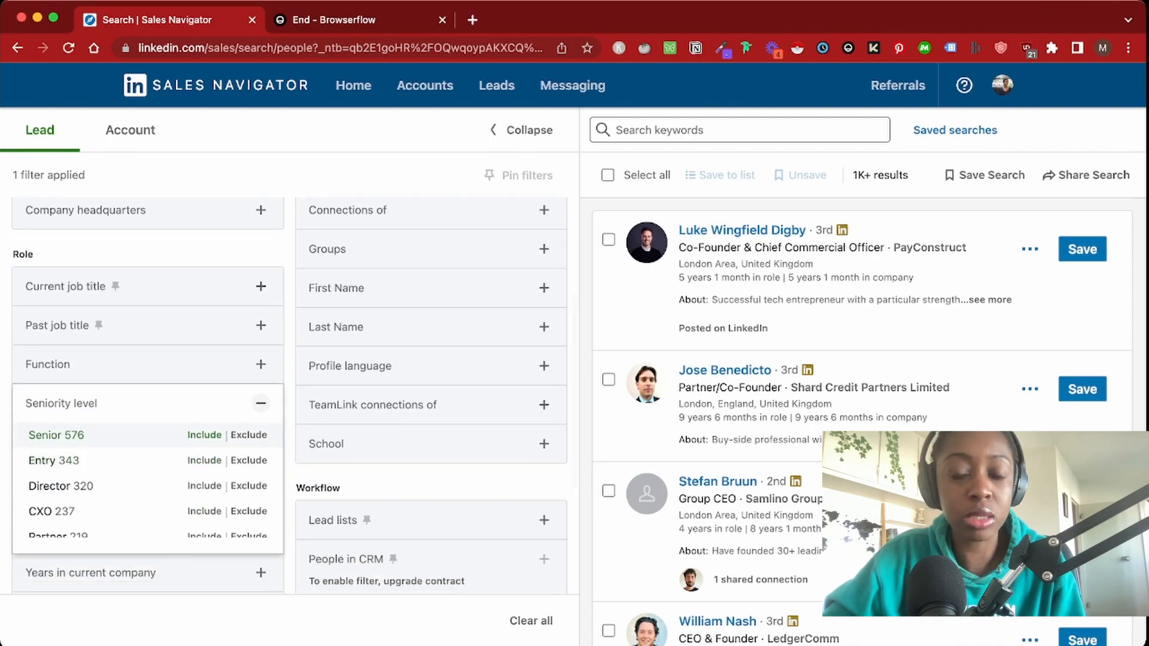
pyautogui.scroll(-3, 143, 484)
pyautogui.scroll(3, 144, 484)
pyautogui.click(204, 435)
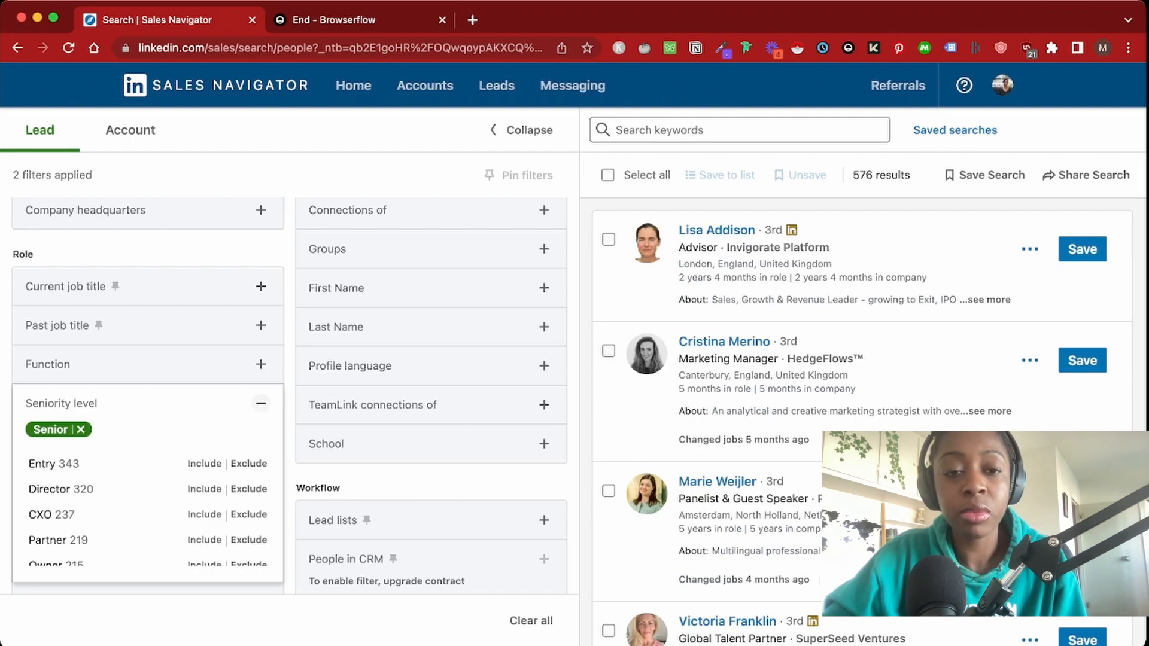
pyautogui.scroll(-1, 144, 457)
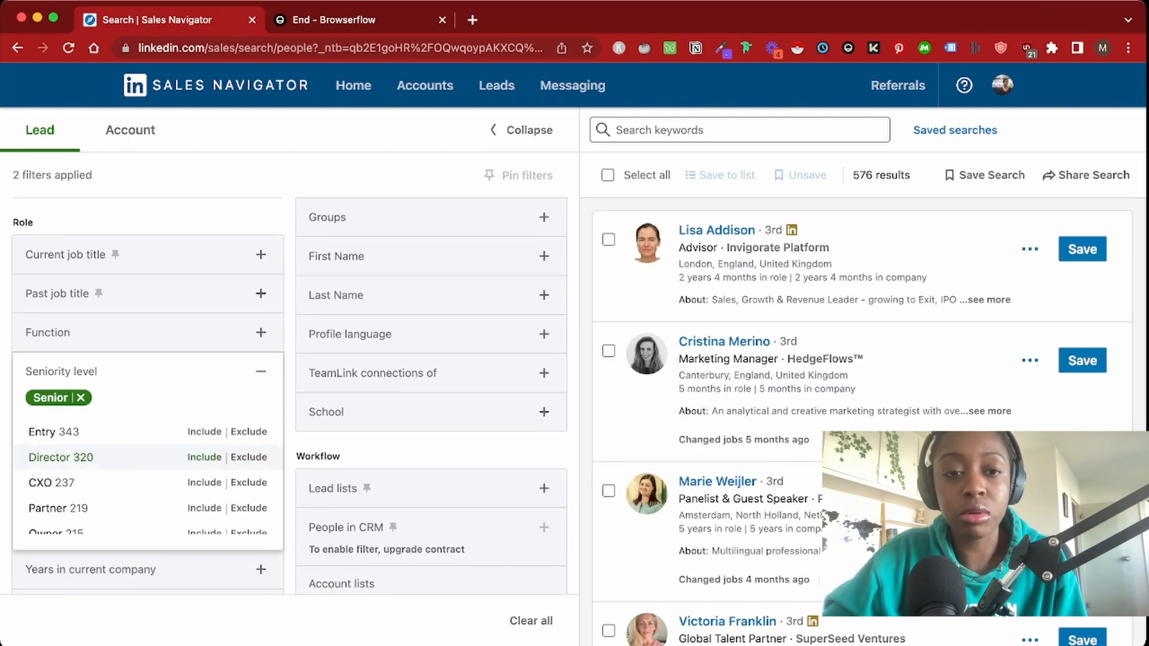
pyautogui.click(204, 457)
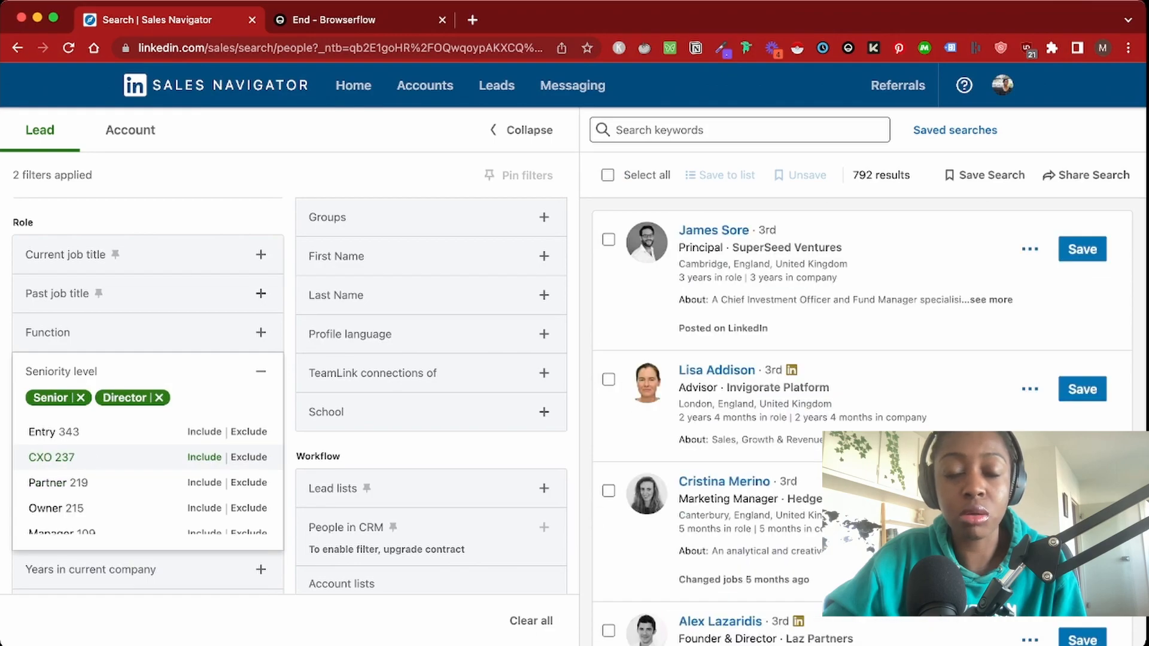
pyautogui.click(261, 371)
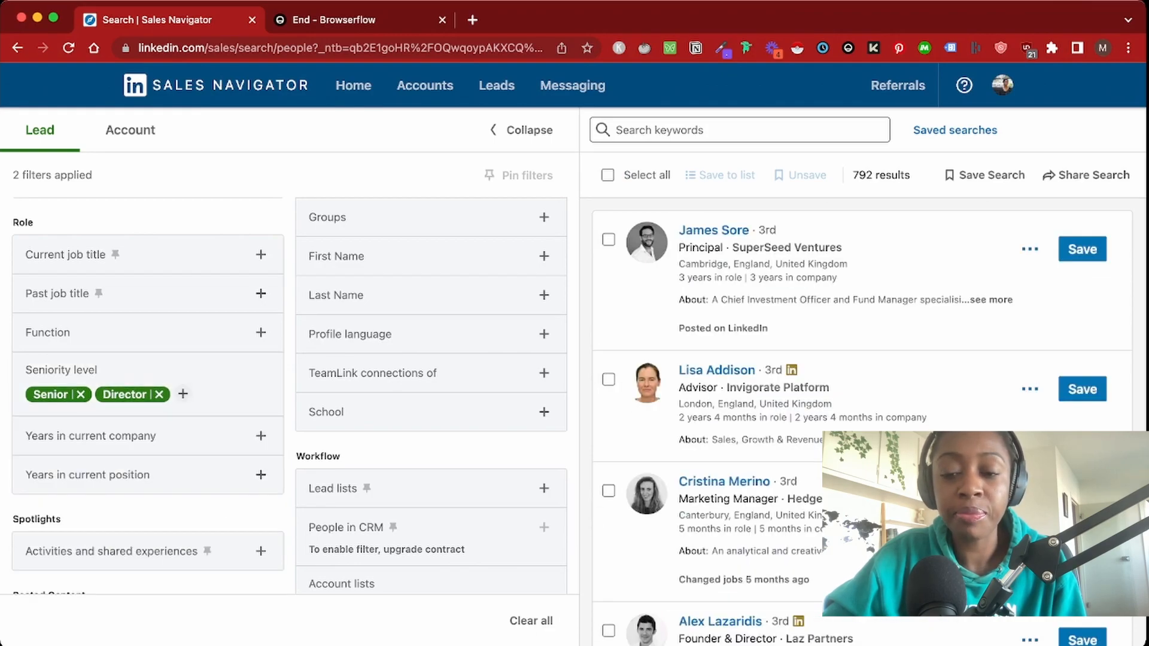
pyautogui.scroll(4, 289, 393)
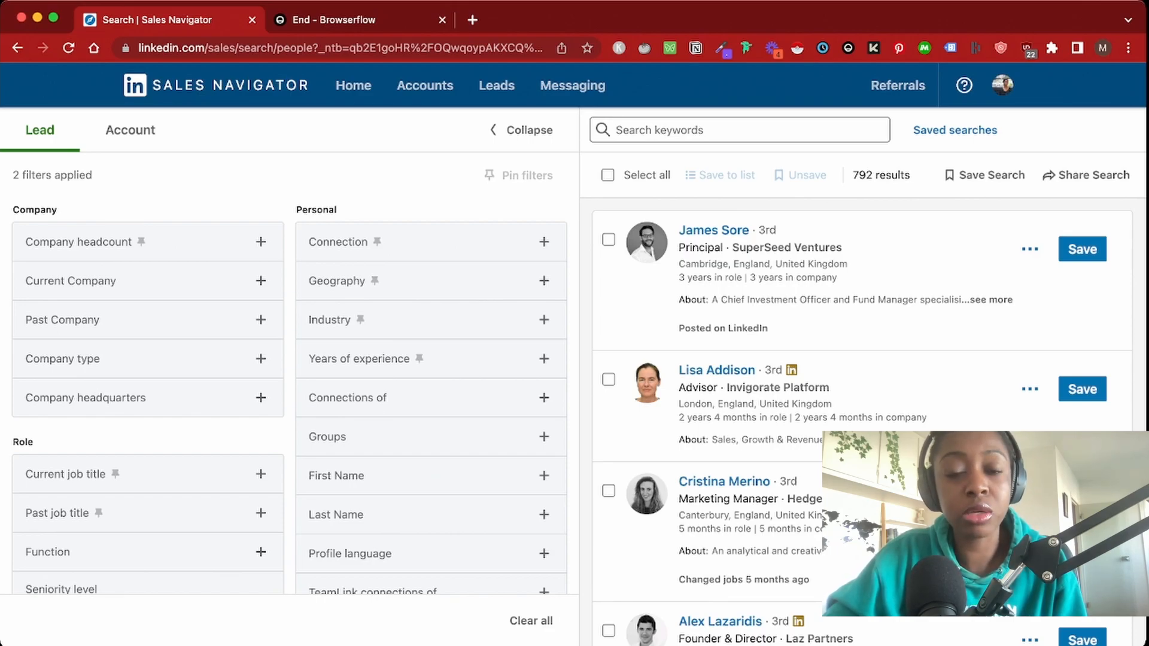
# Add London Area, United Kingdom as the lead Geography filter
pyautogui.press('super+Tab')
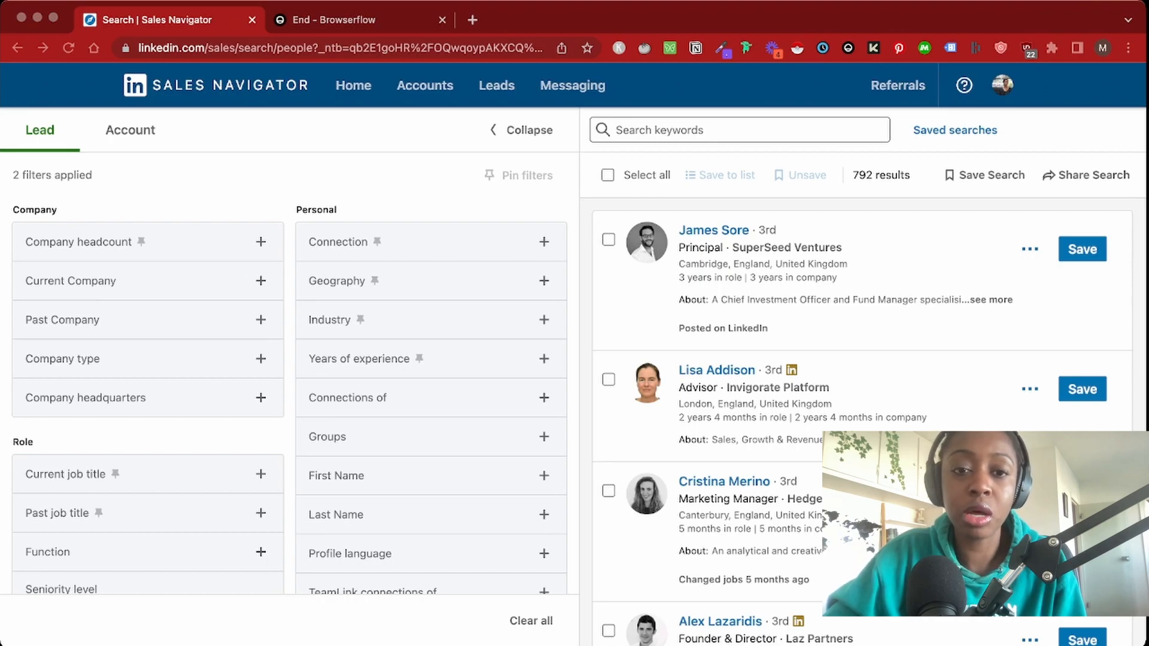
pyautogui.press('super+Tab')
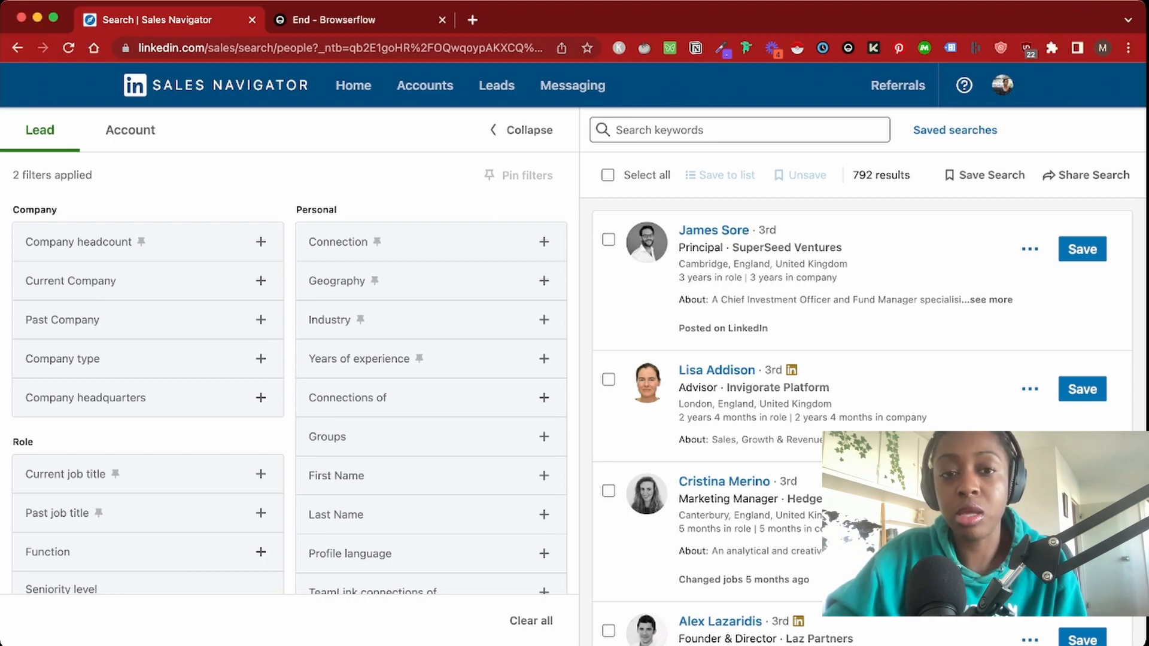
pyautogui.click(544, 280)
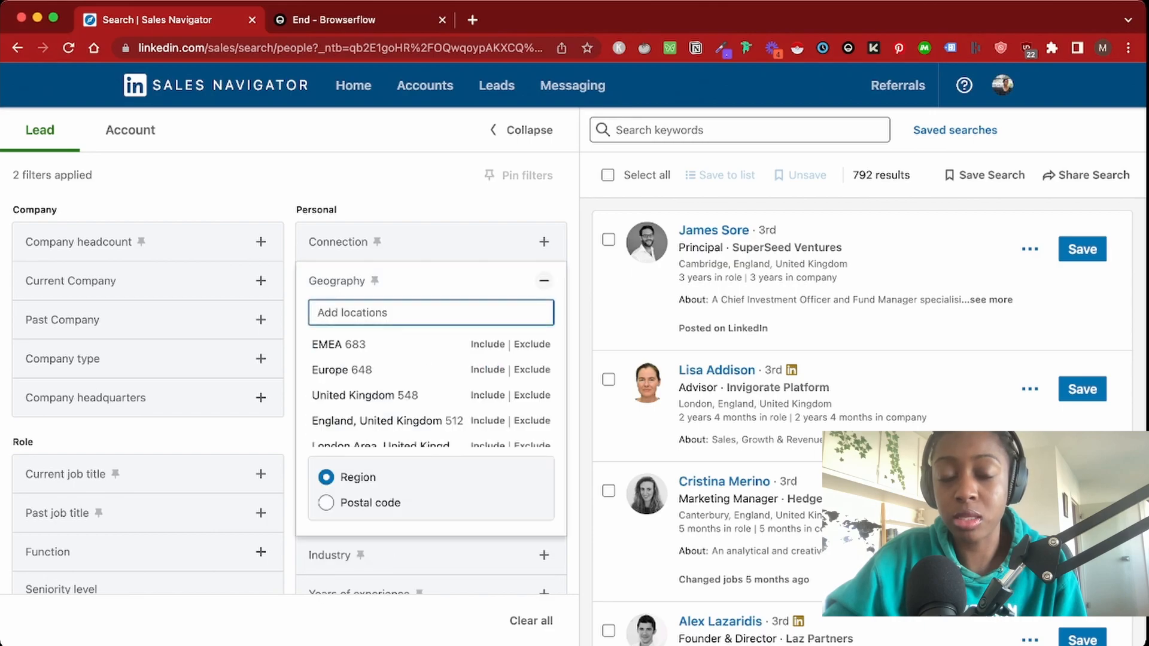
pyautogui.write('lon')
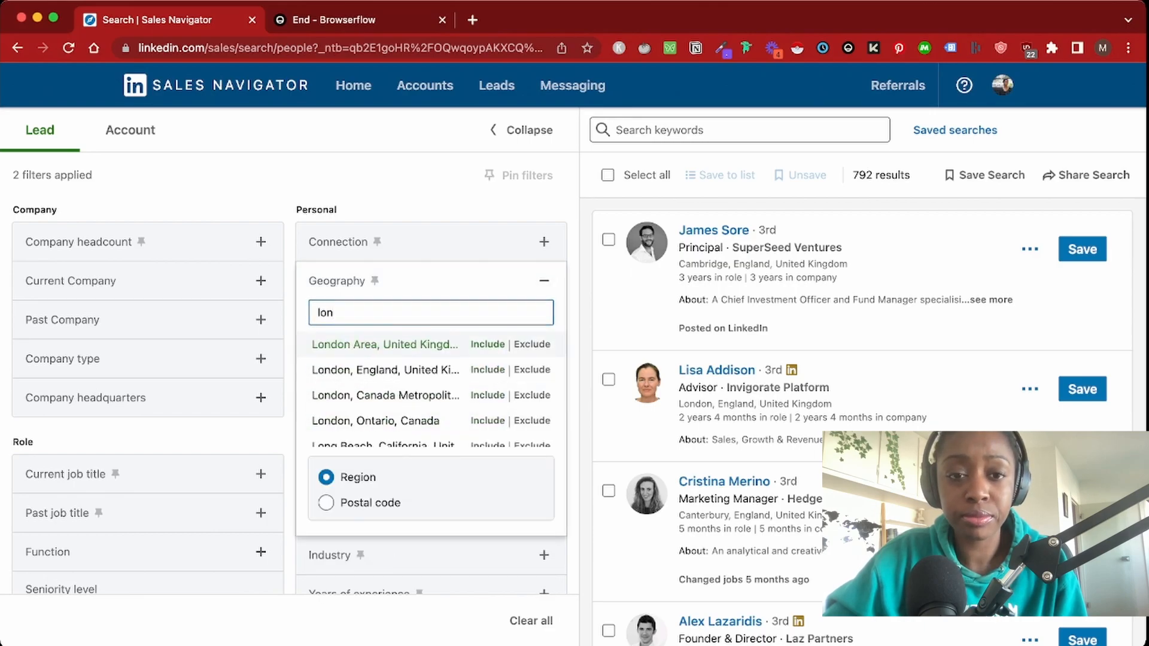
pyautogui.press('Return')
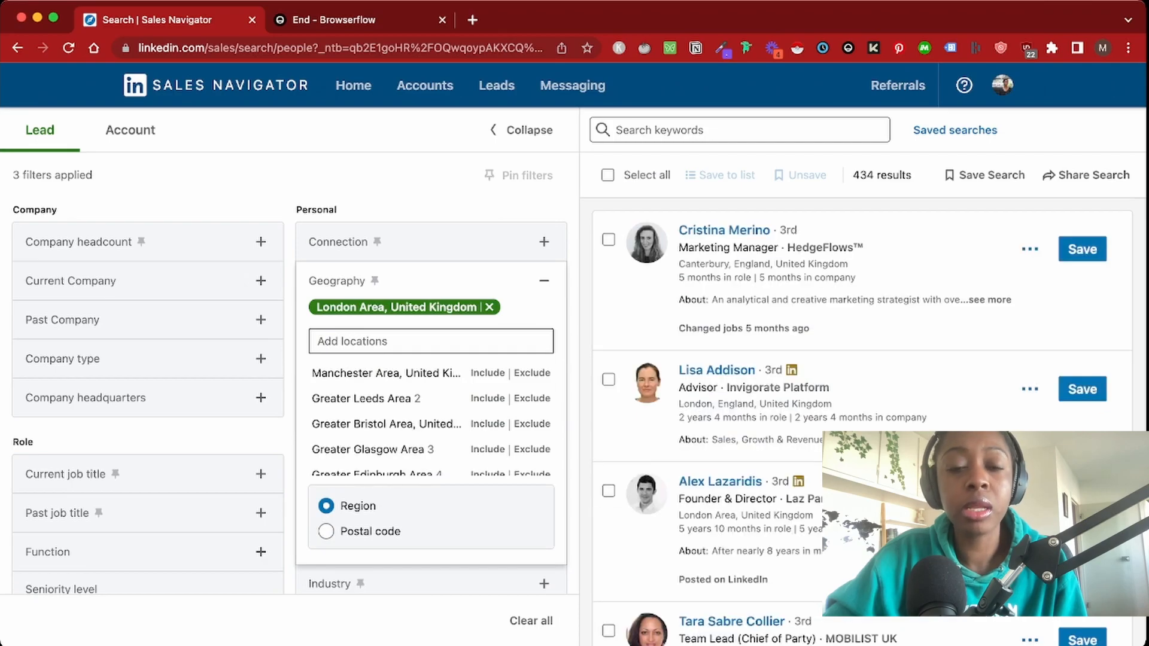
pyautogui.press('Escape')
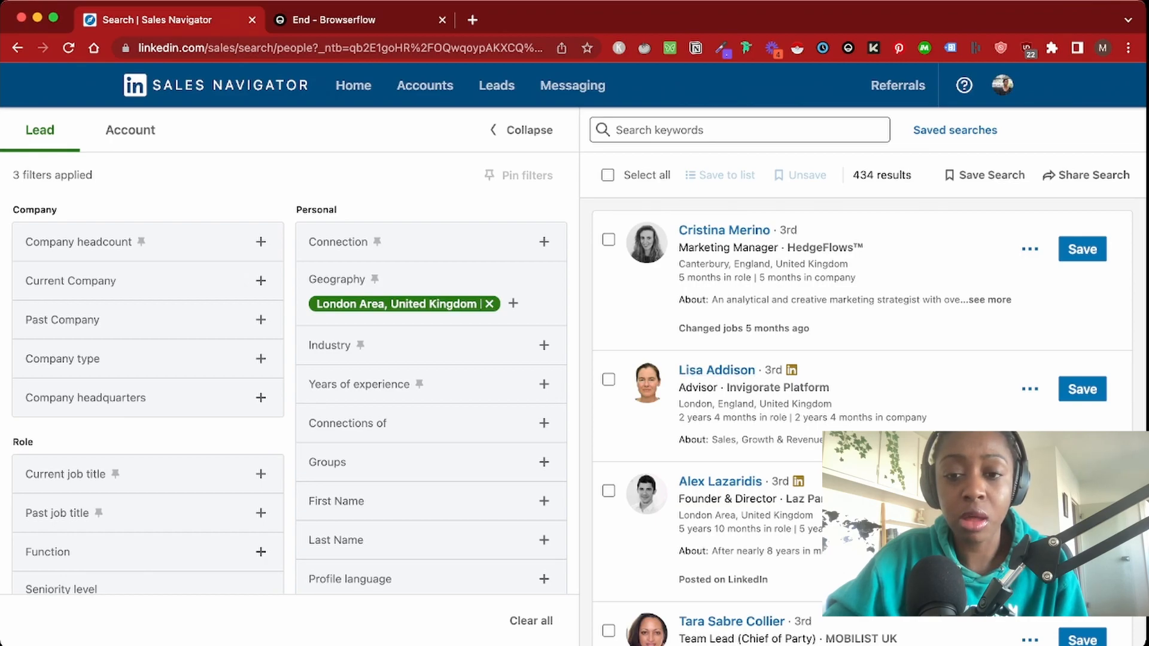
pyautogui.scroll(-2, 861, 419)
pyautogui.scroll(2, 861, 419)
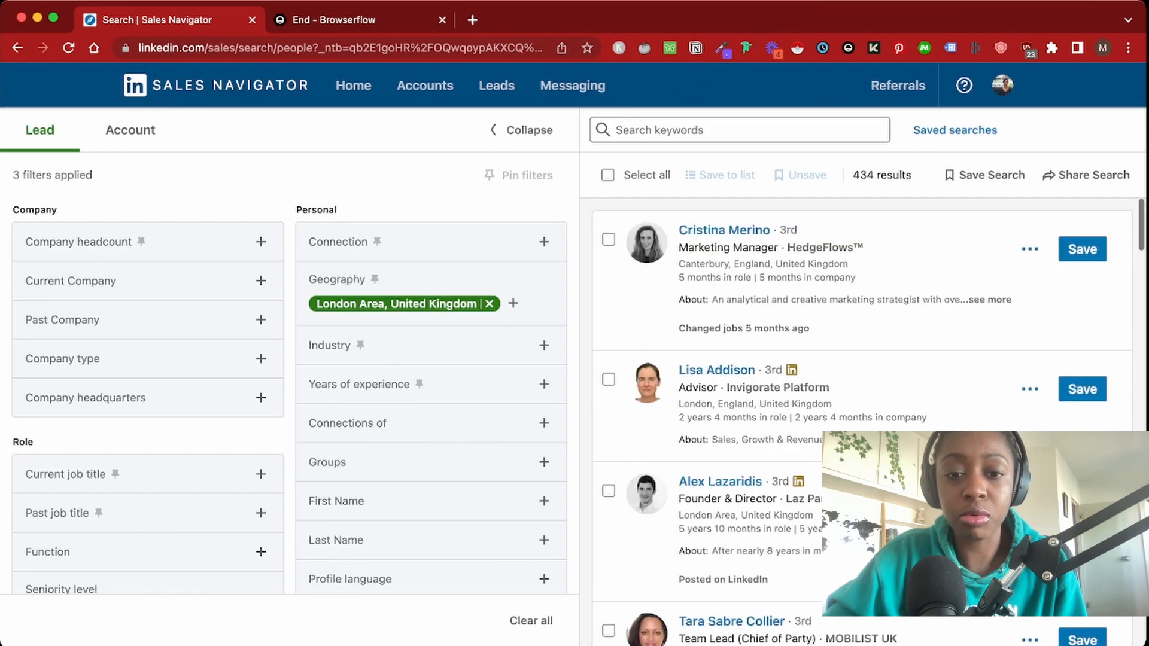
pyautogui.press('super+Tab')
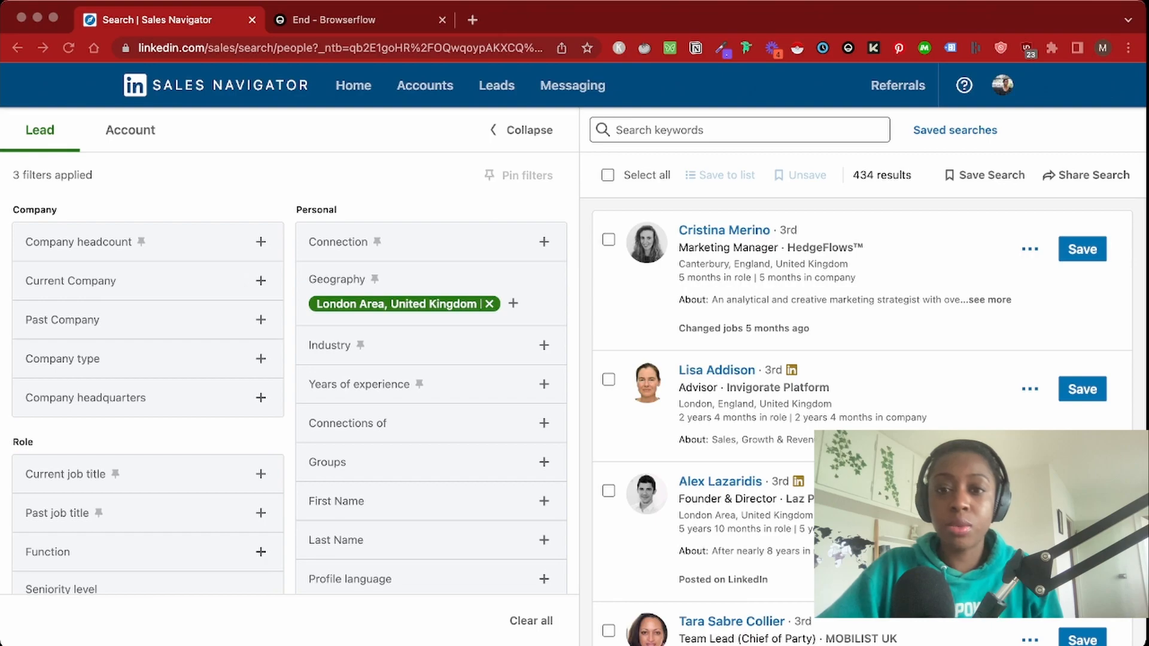
# Set the Current job title filter to "CEO" OR "Founder"
pyautogui.click(261, 474)
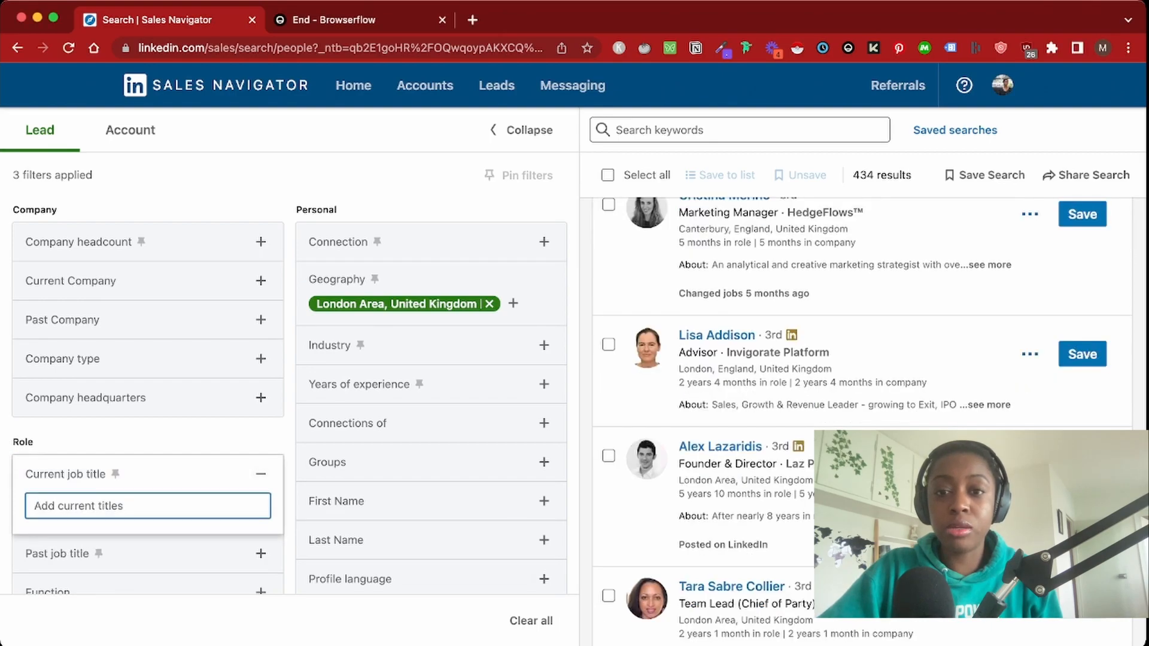
pyautogui.write('"CEO')
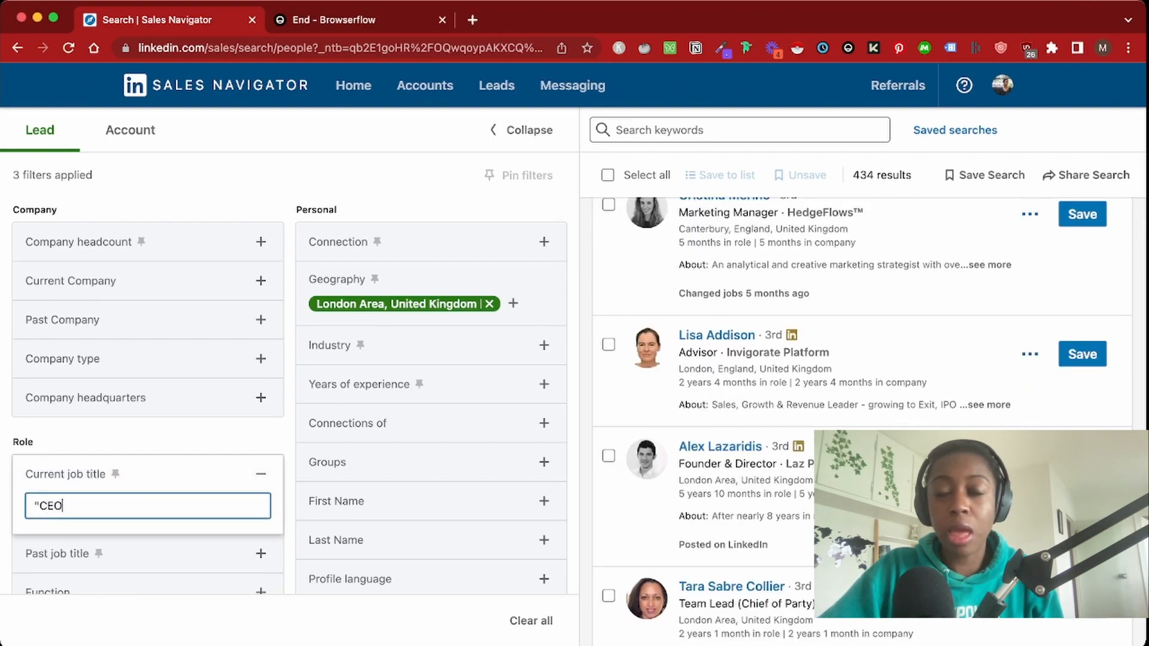
pyautogui.write('" OR "')
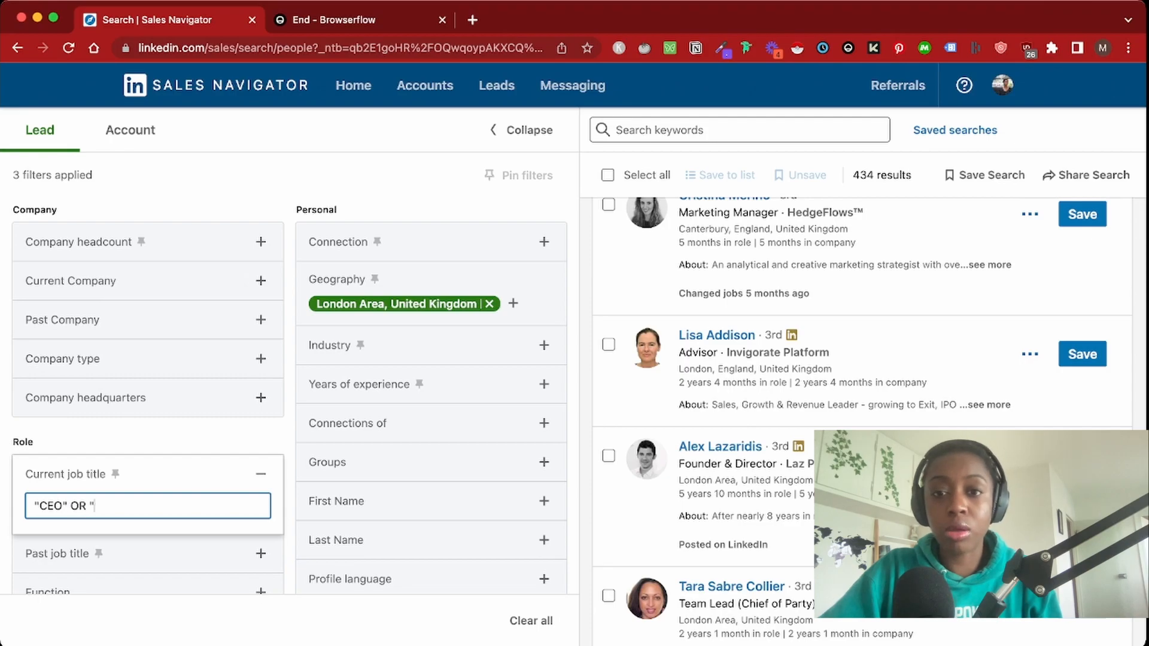
pyautogui.write('Founder"')
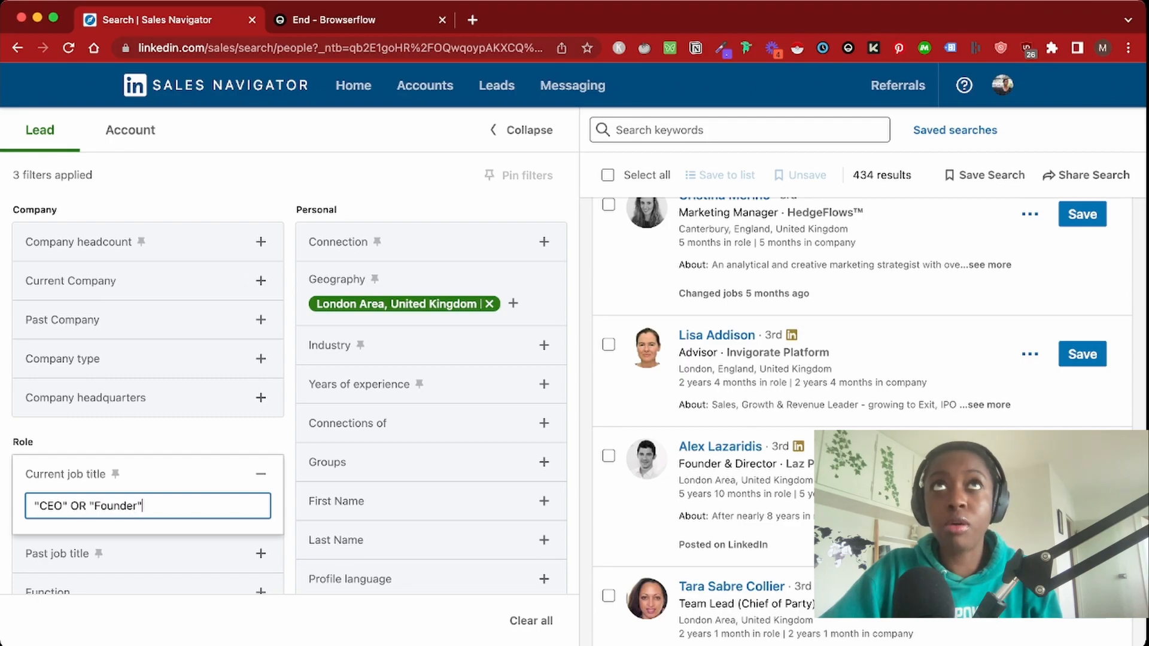
pyautogui.press('Return')
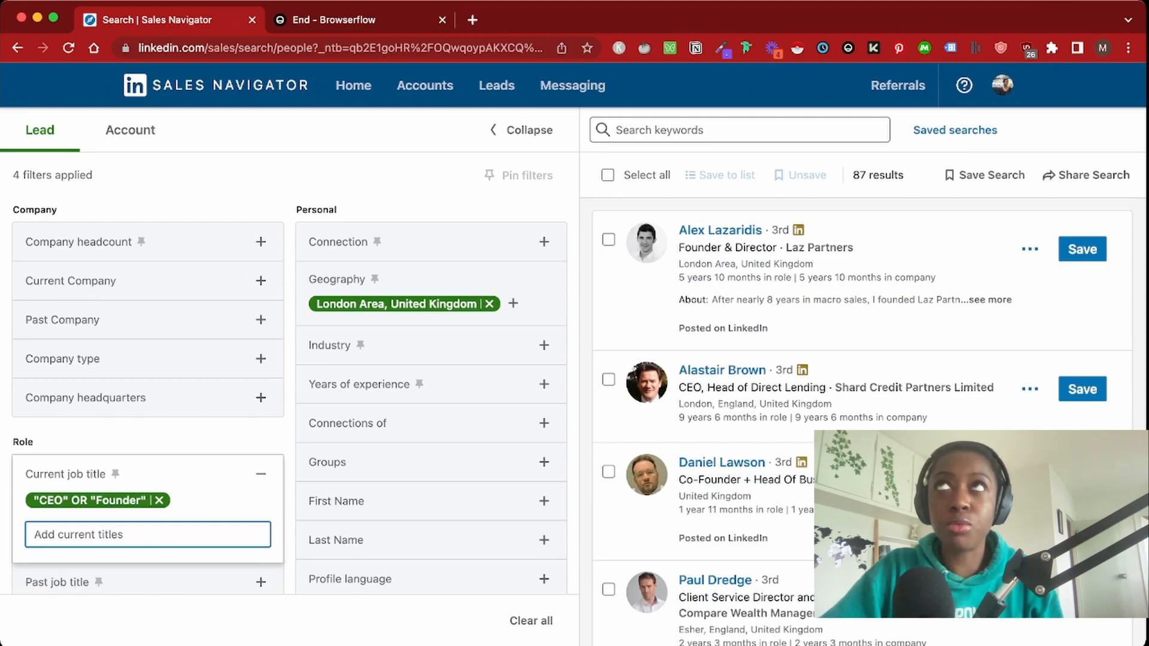
pyautogui.press('super+Tab')
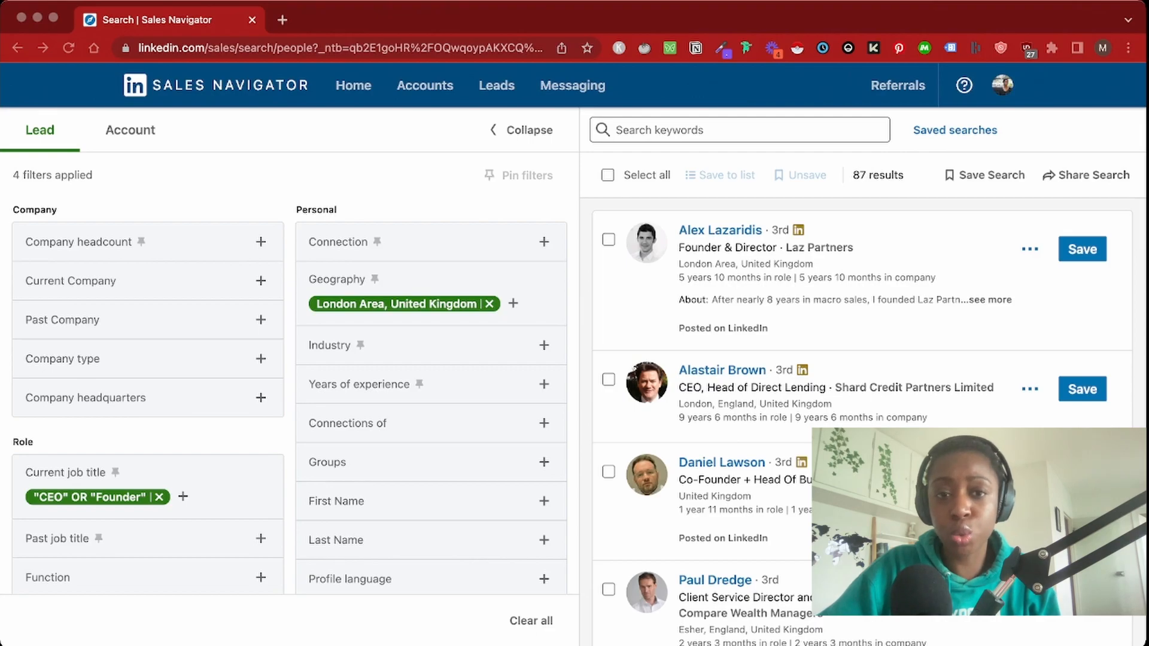
# Open a new tab beside the 87-result lead search and paste the PhantomBuster address
pyautogui.press('super+Tab')
pyautogui.press('super+Tab')
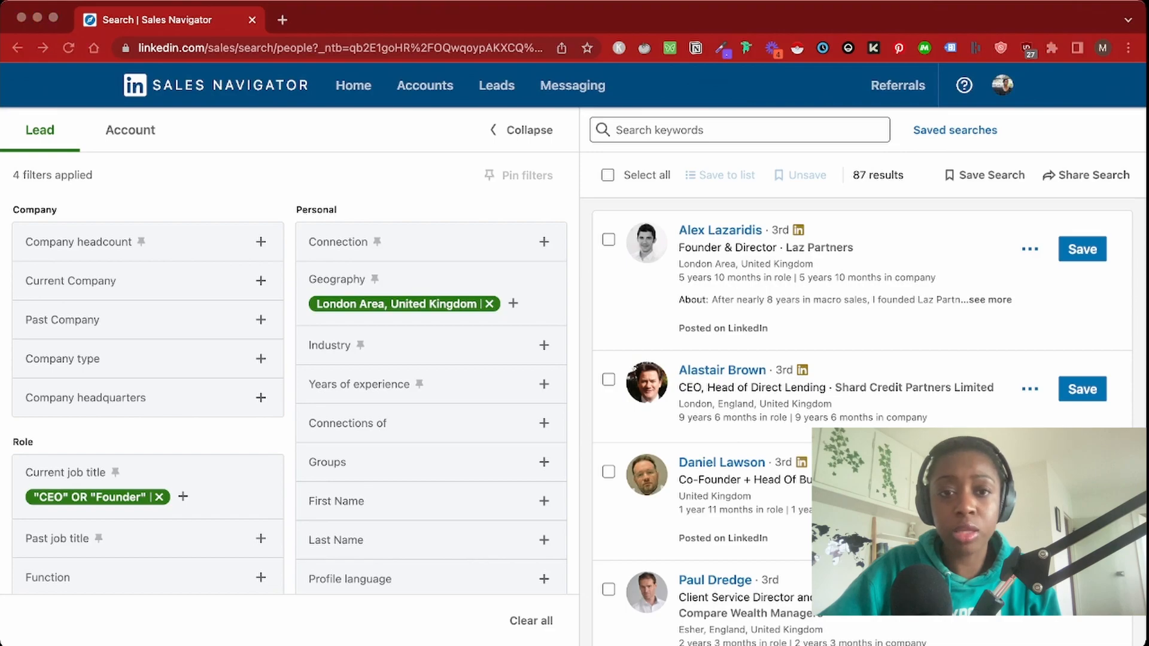
pyautogui.press('super+Tab')
pyautogui.press('super+t')
pyautogui.press('super+v')
# Load the PhantomBuster dashboard and start using the Sales Navigator Search Export phantom from the Store
pyautogui.press('Return')
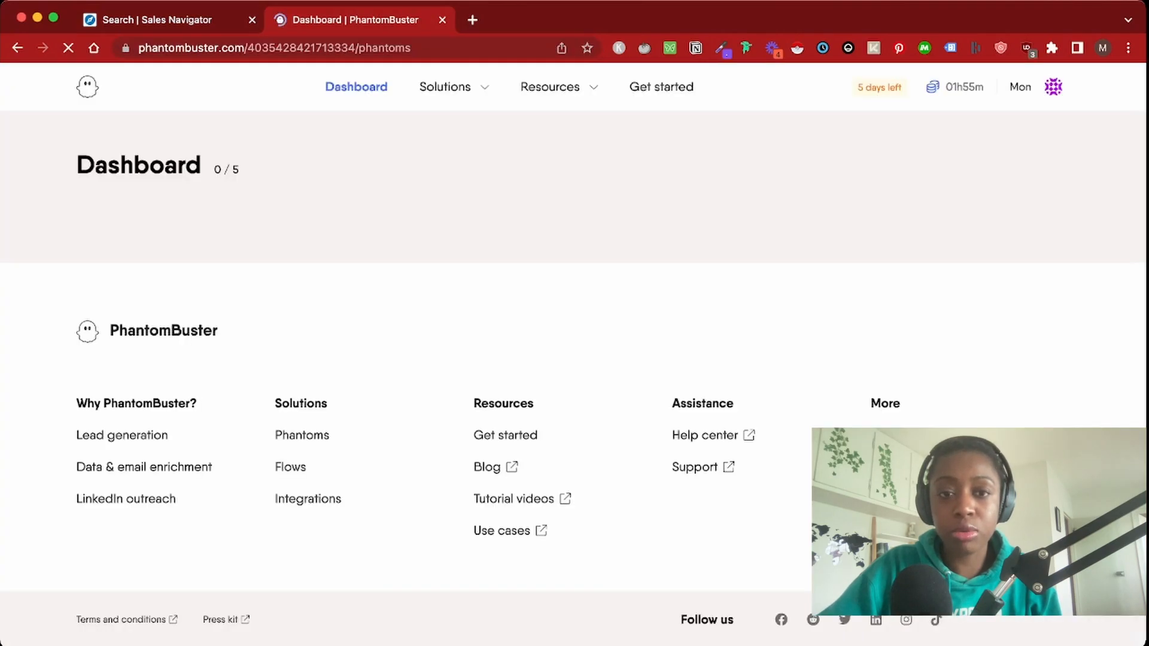
pyautogui.scroll(-2, 574, 353)
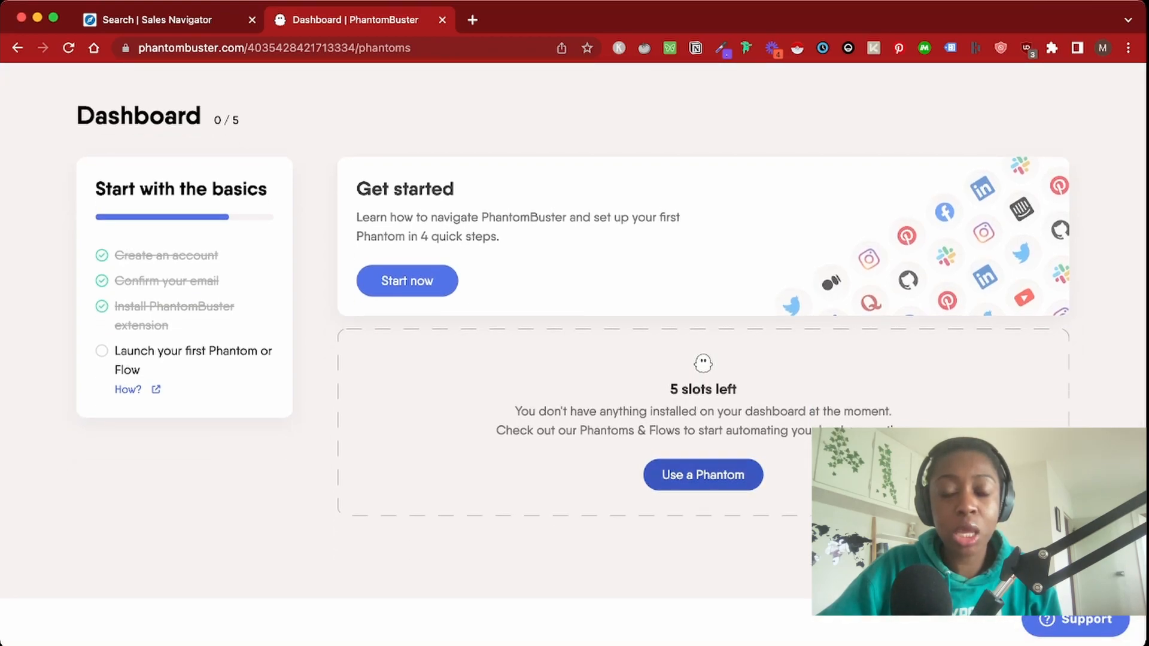
pyautogui.click(703, 474)
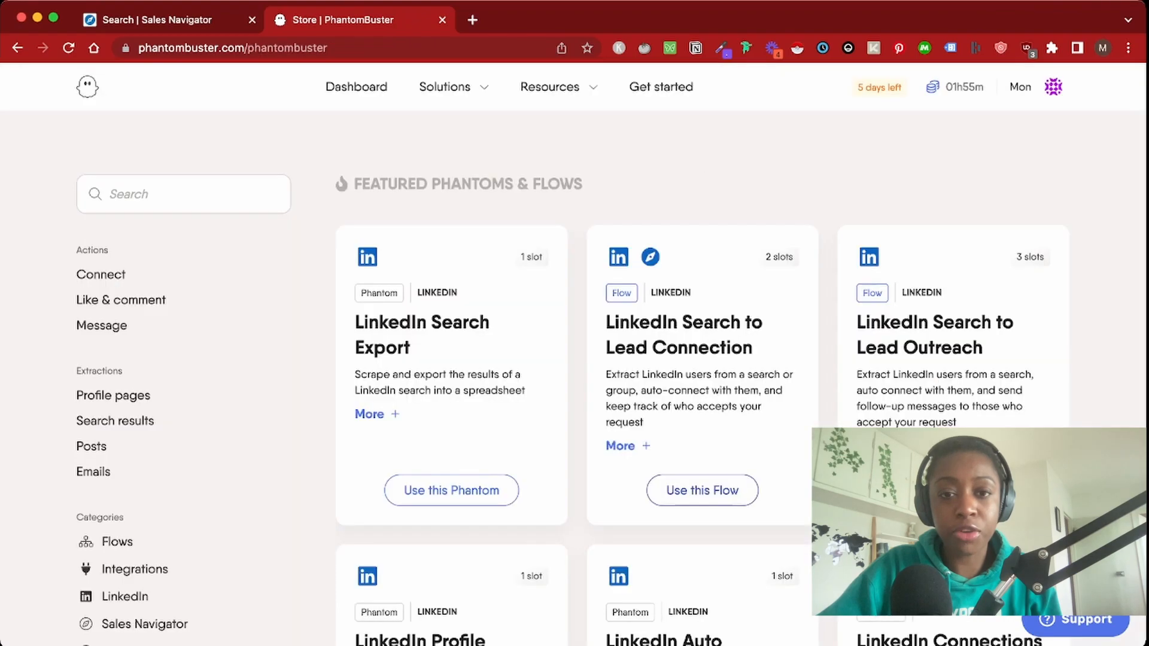
pyautogui.click(183, 194)
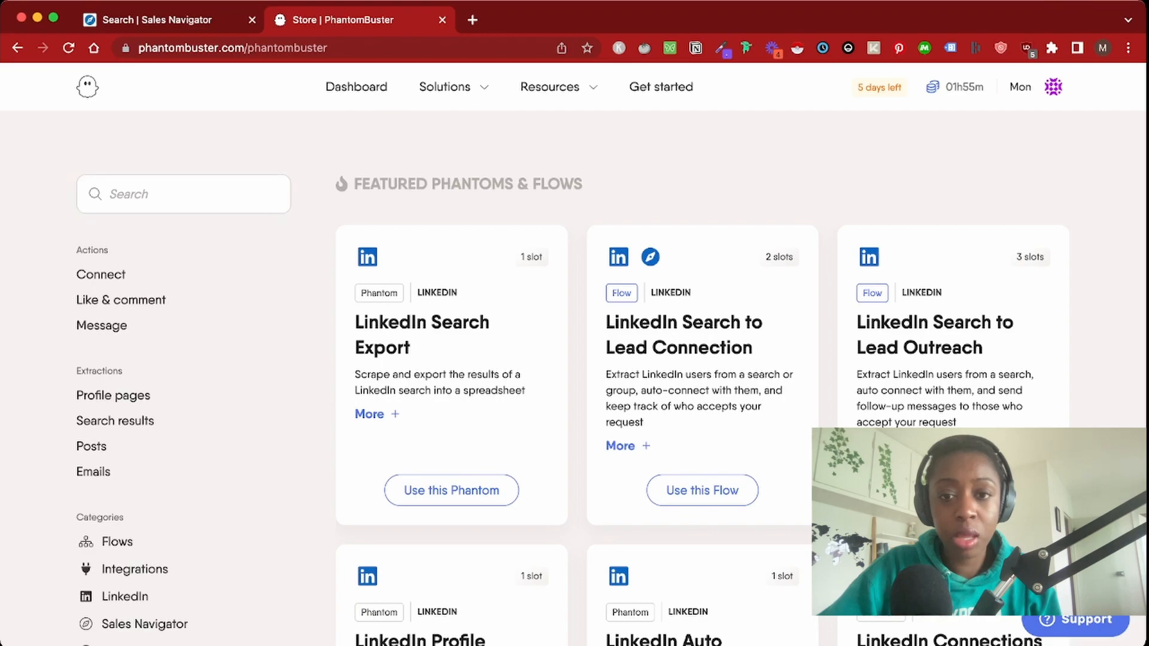
pyautogui.write('Sales Navigator Search Export')
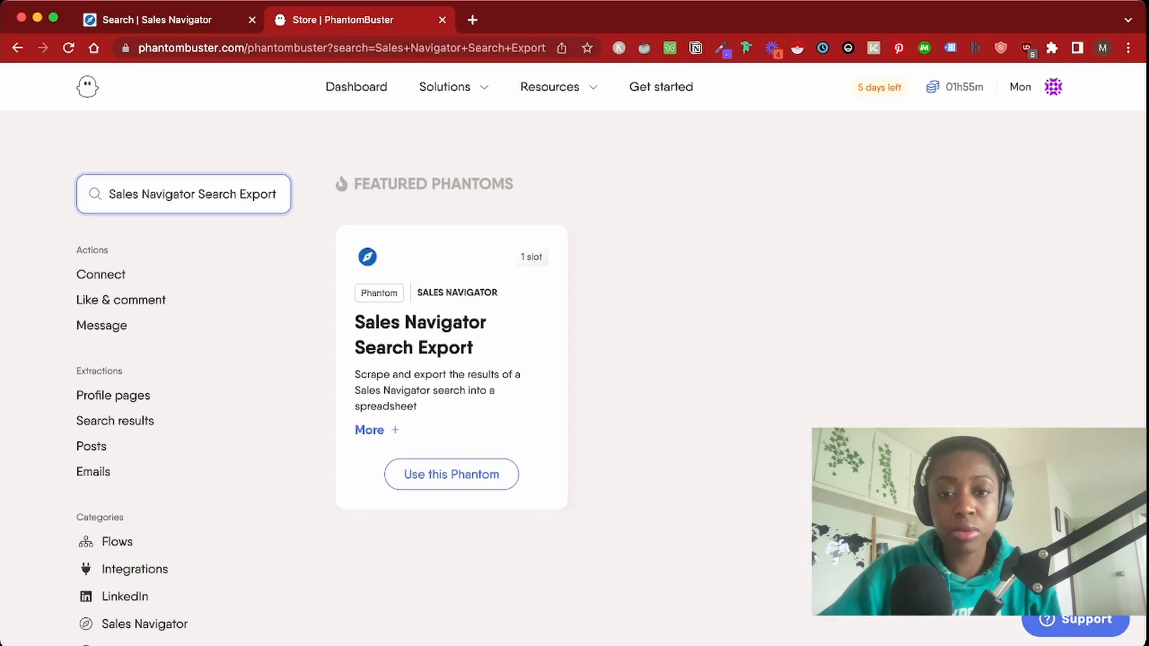
pyautogui.click(451, 474)
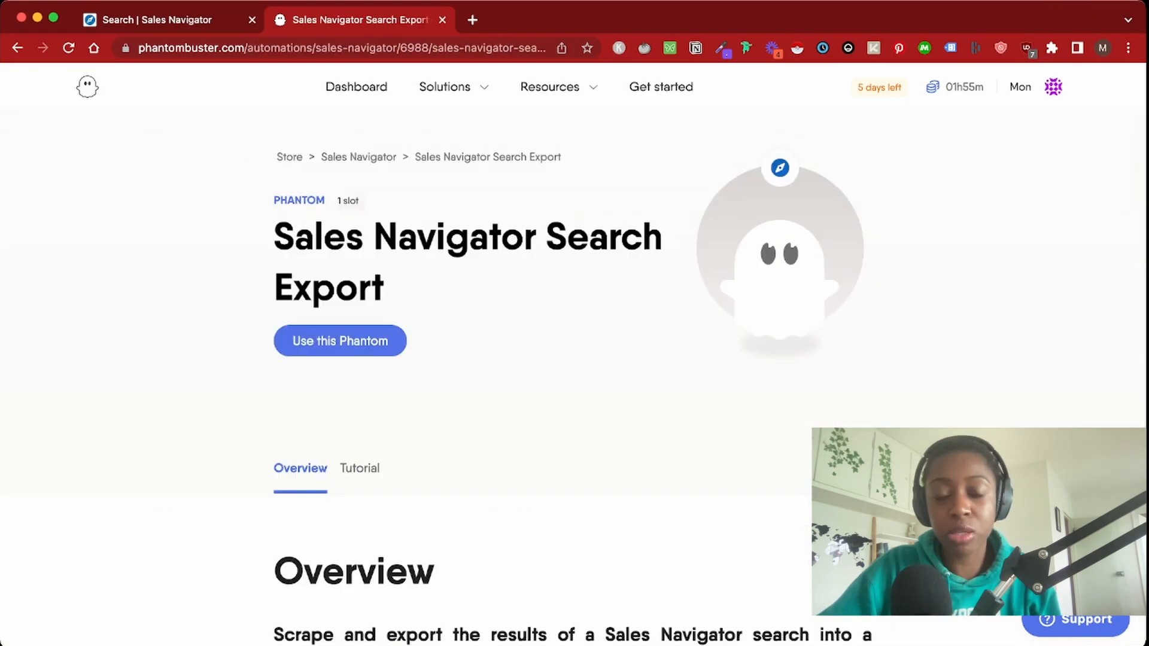
pyautogui.scroll(-2, 610, 356)
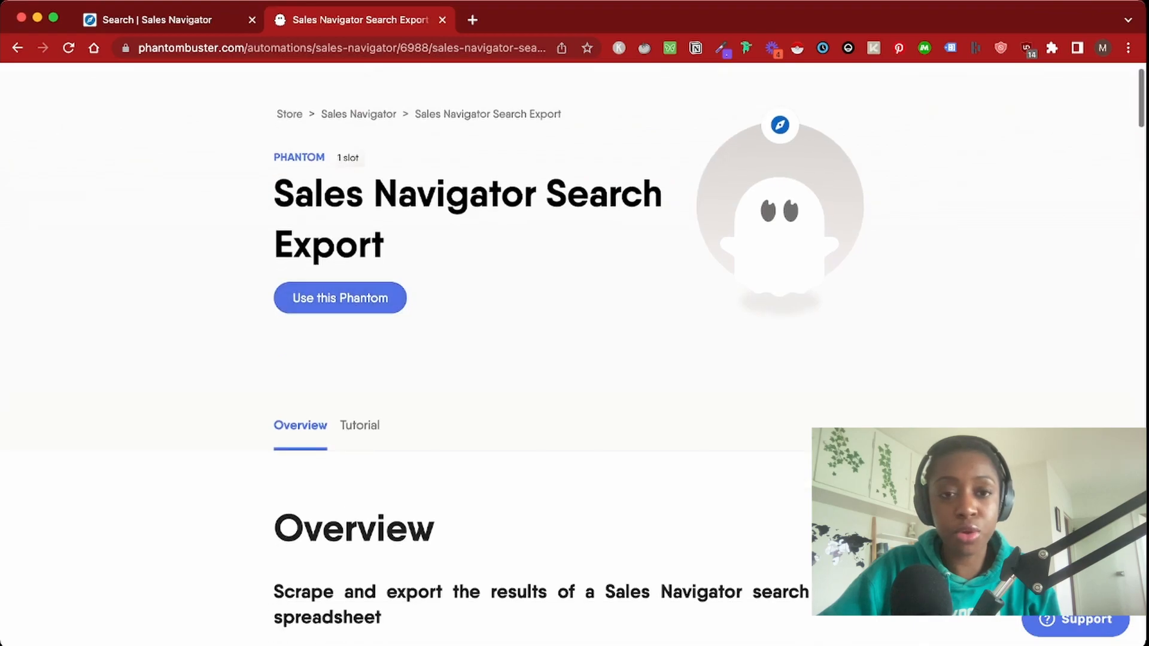
pyautogui.click(340, 298)
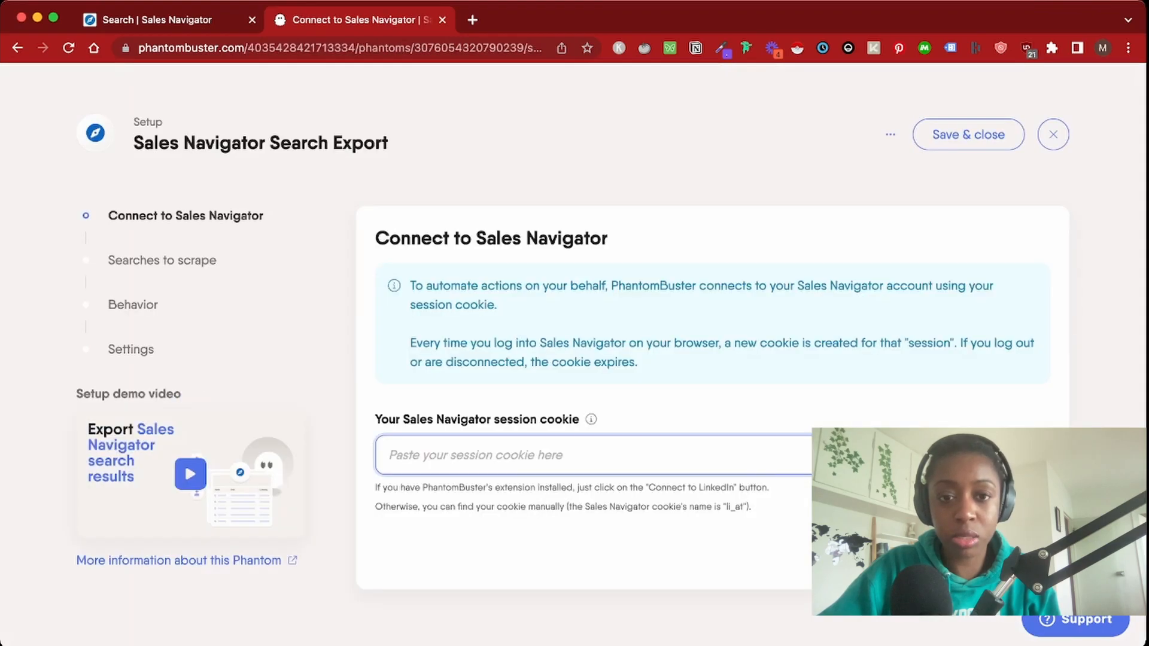
# Connect the Sales Navigator session cookie via the PhantomBuster extension page and save the connection
pyautogui.click(964, 455)
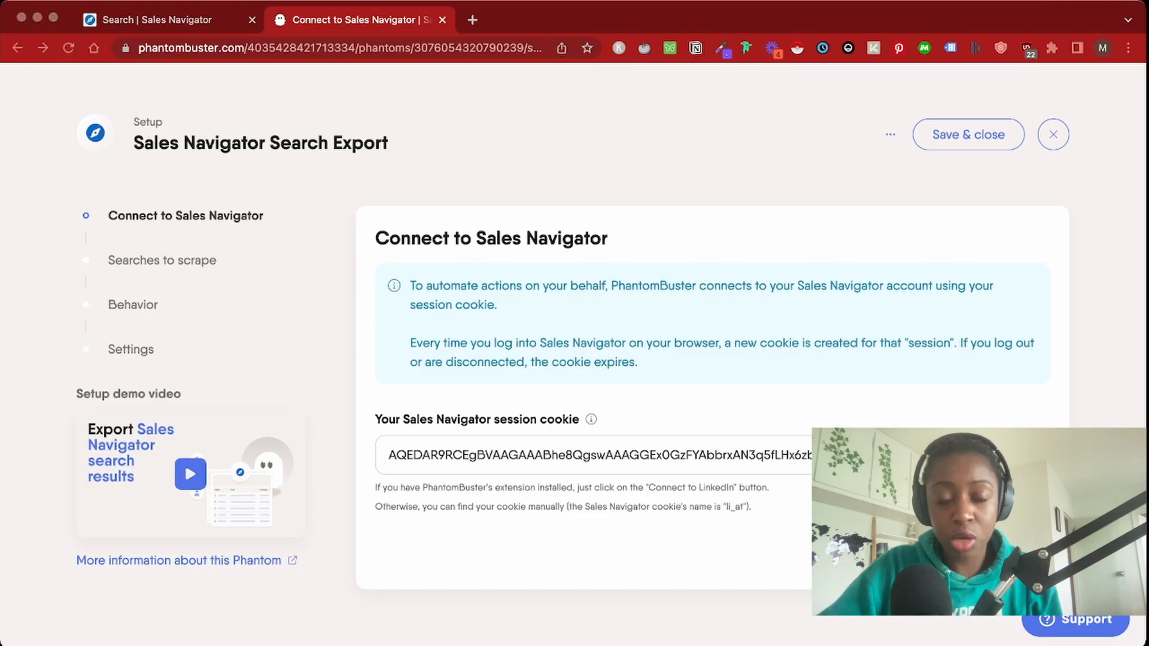
pyautogui.click(472, 20)
pyautogui.press('super+v')
pyautogui.press('Return')
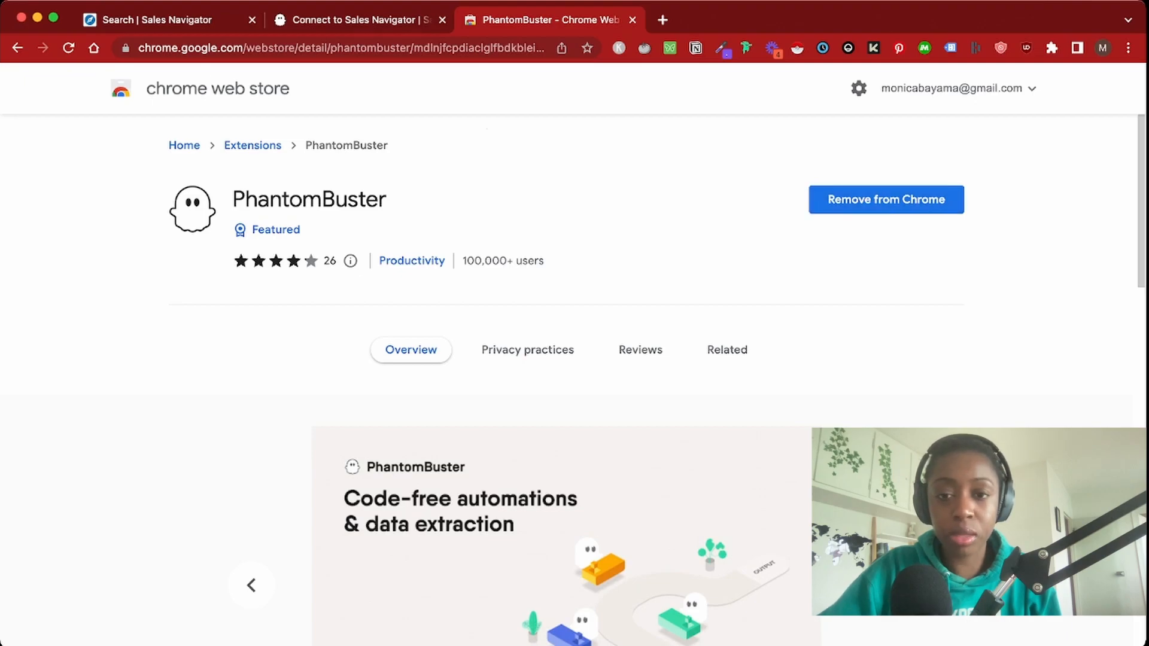
pyautogui.click(632, 19)
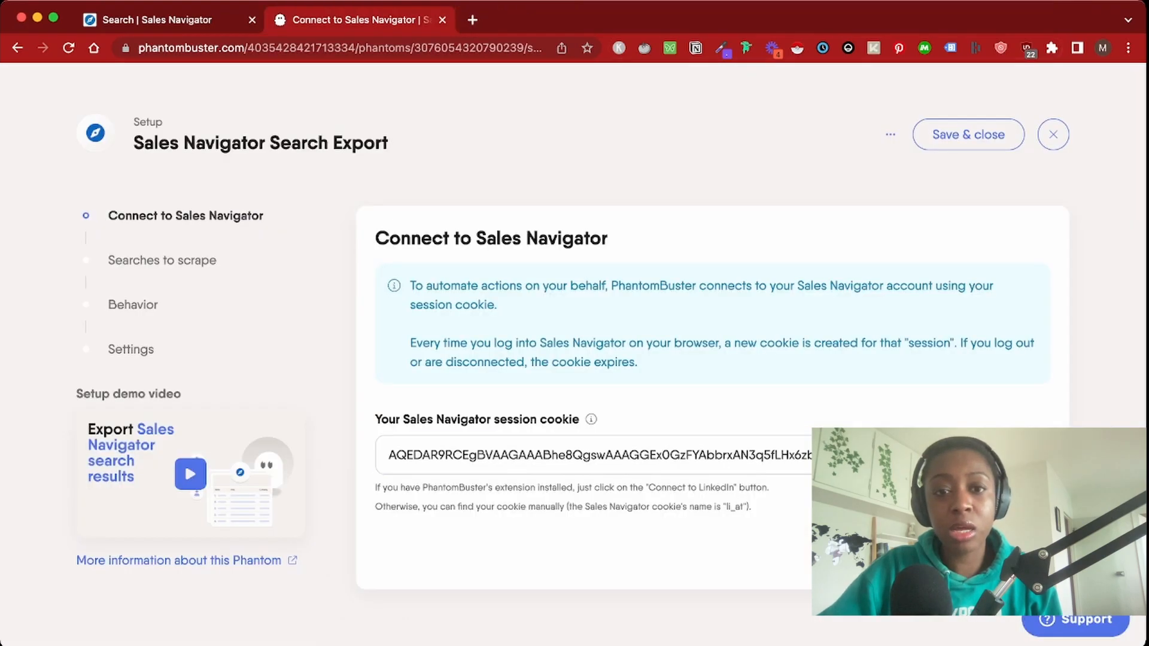
pyautogui.click(1016, 552)
# Copy the filtered Sales Navigator search URL into Your searches and save it
pyautogui.click(419, 378)
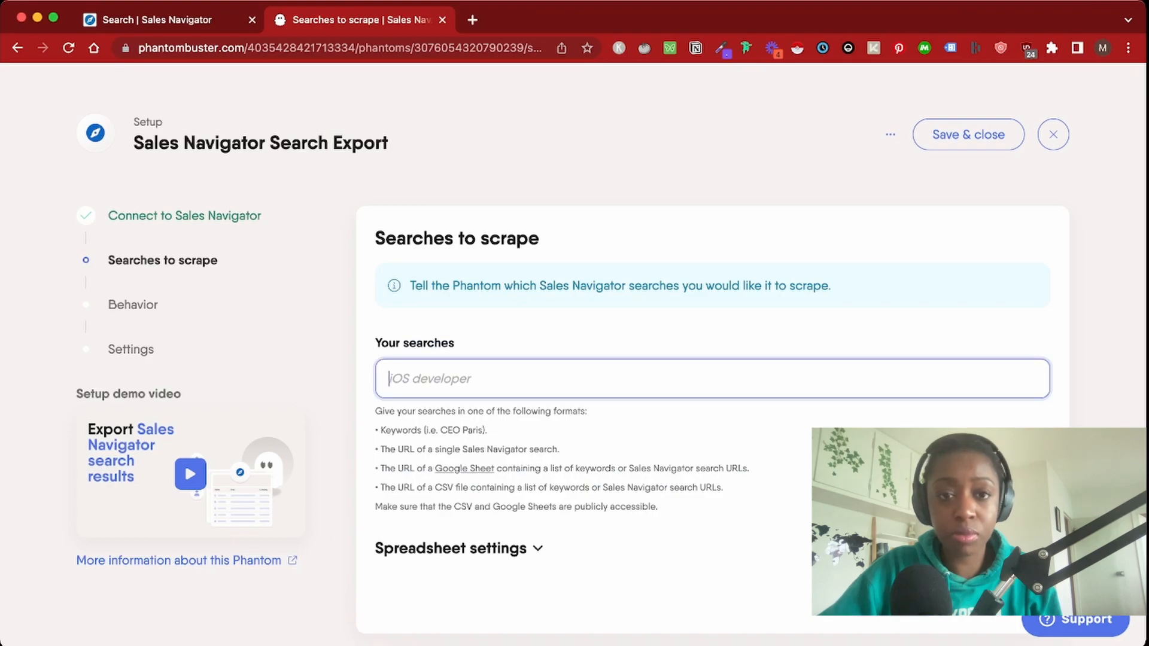
pyautogui.press('super+Tab')
pyautogui.press('super+Tab')
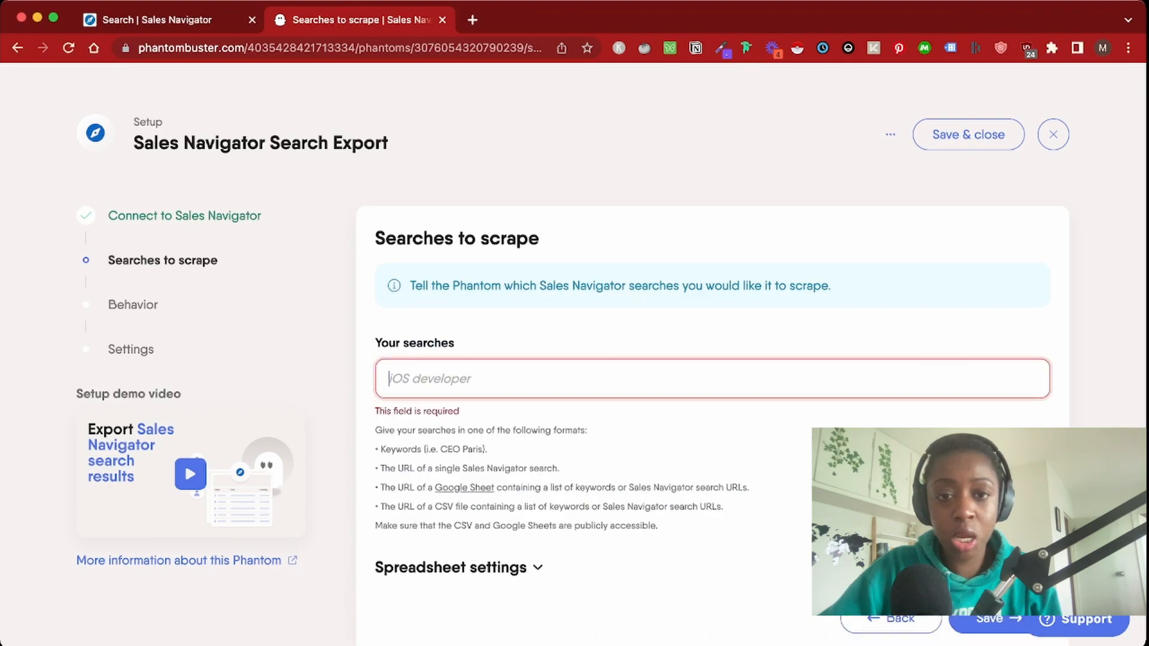
pyautogui.hotkey('ctrl', 'shift', 'Tab')
pyautogui.press('super+l')
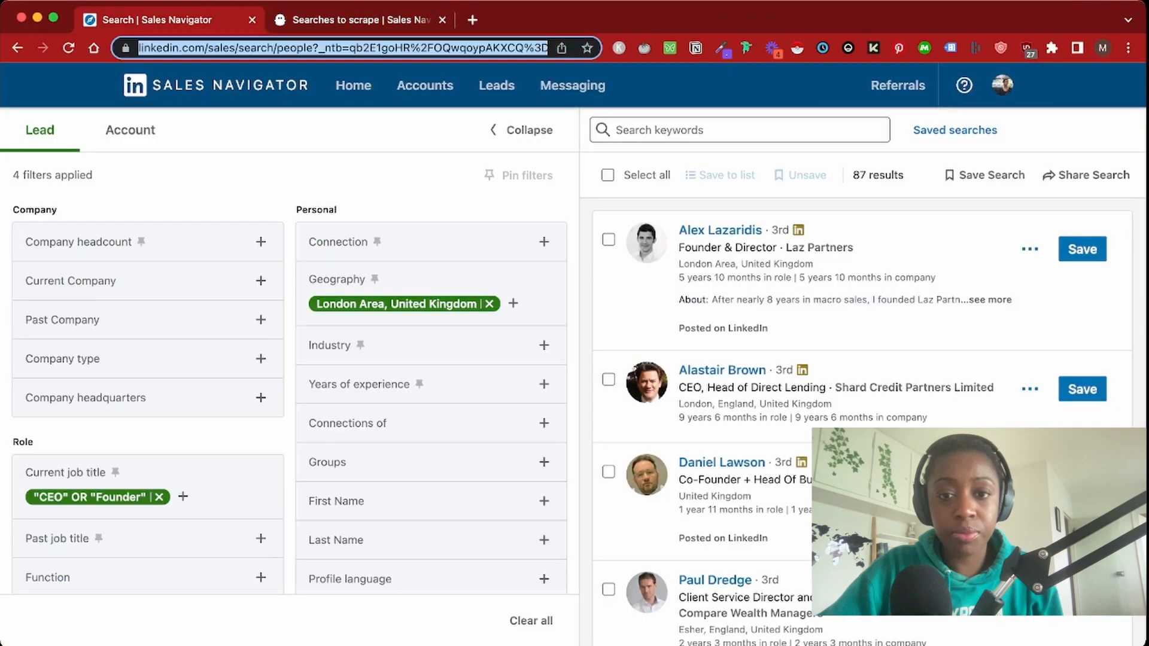
pyautogui.press('super+c')
pyautogui.hotkey('ctrl', 'Tab')
pyautogui.press('super+v')
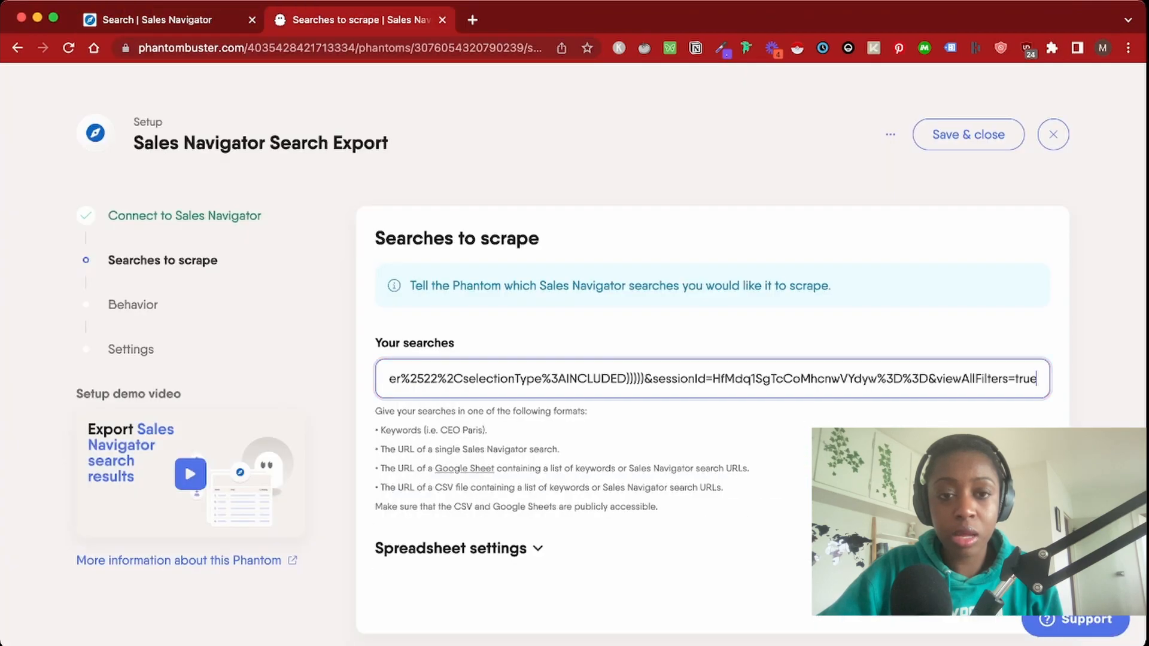
pyautogui.press('Tab')
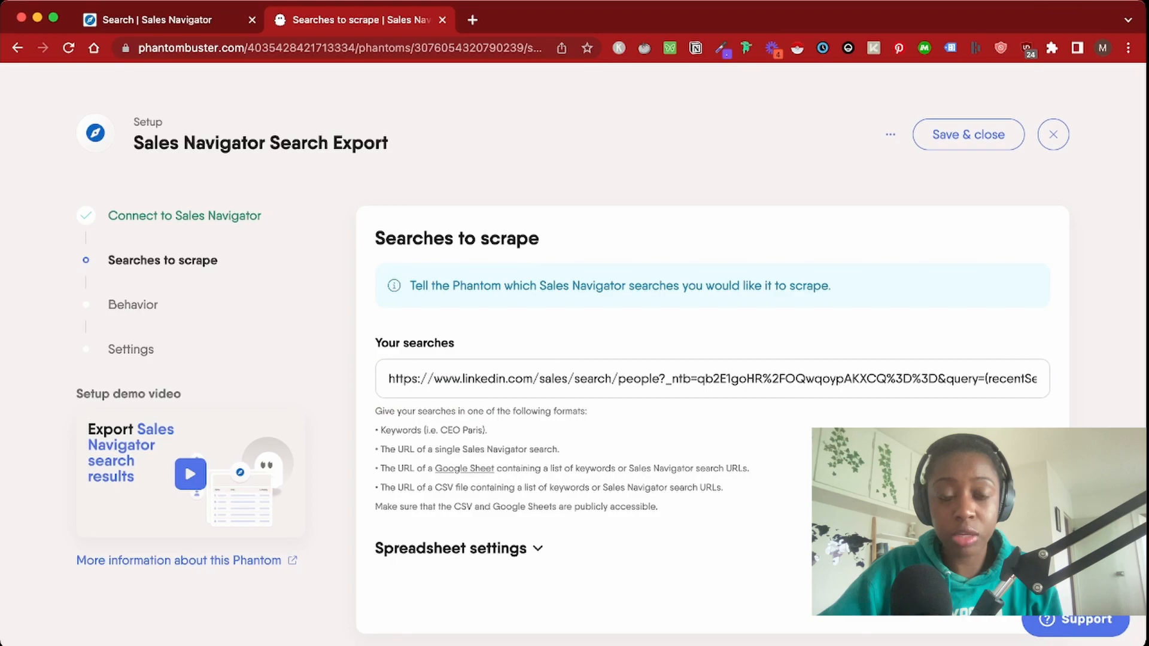
pyautogui.press('Return')
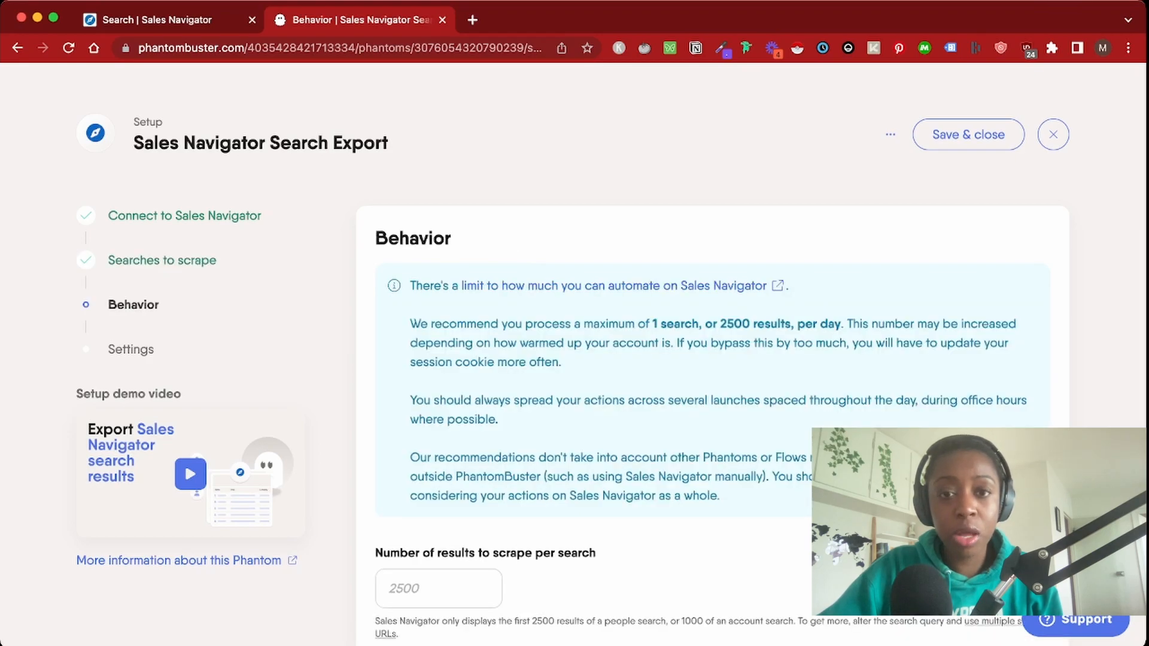
# Set results to scrape per search to 2500 and results per launch to 500
pyautogui.moveTo(719, 324); pyautogui.dragTo(790, 323)
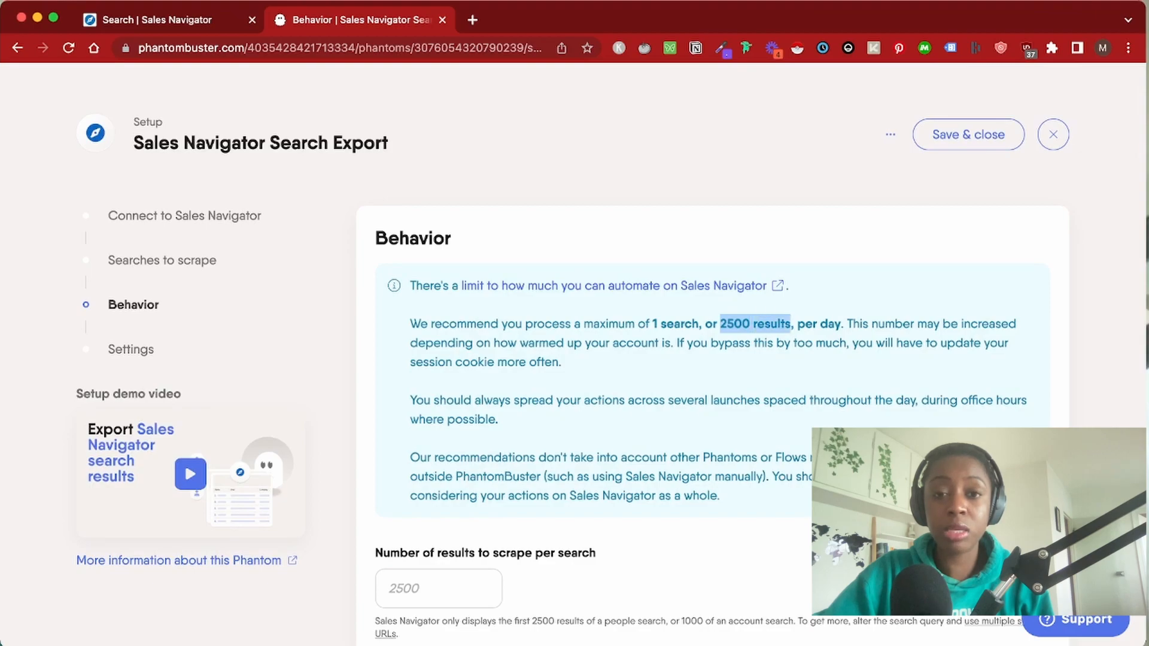
pyautogui.scroll(-1, 610, 353)
pyautogui.doubleClick(734, 268)
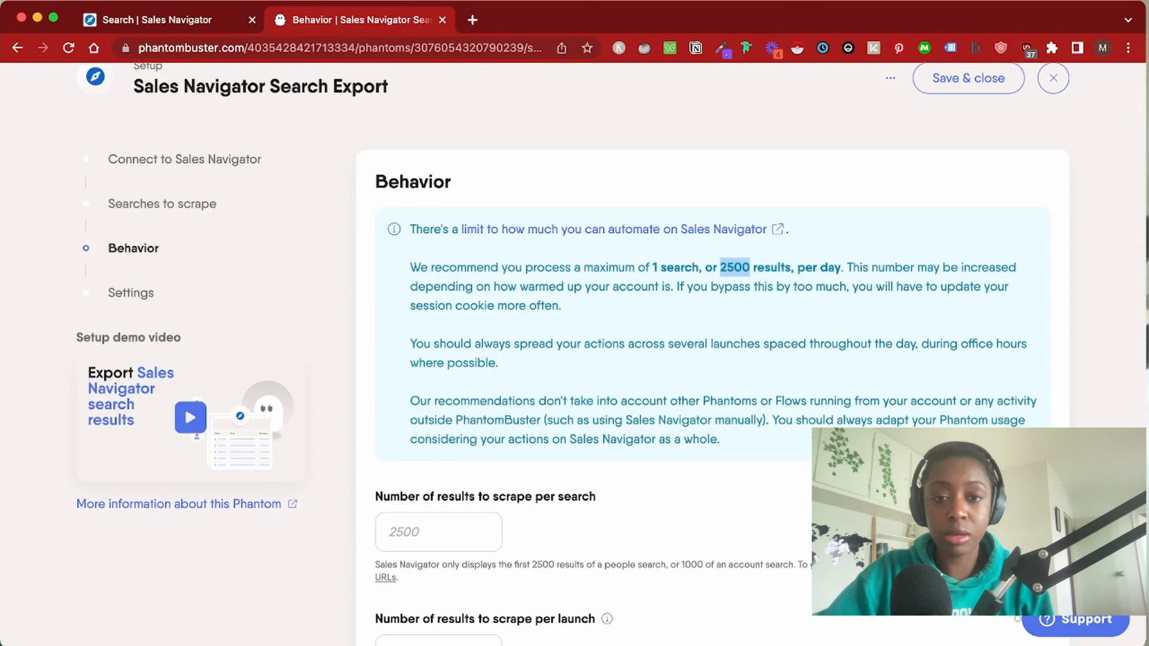
pyautogui.click(438, 531)
pyautogui.press('super+v')
pyautogui.press('BackSpace')
pyautogui.press('BackSpace')
pyautogui.press('BackSpace')
pyautogui.write('488')
pyautogui.press('super+a')
pyautogui.press('super+v')
pyautogui.press('Tab')
pyautogui.press('Tab')
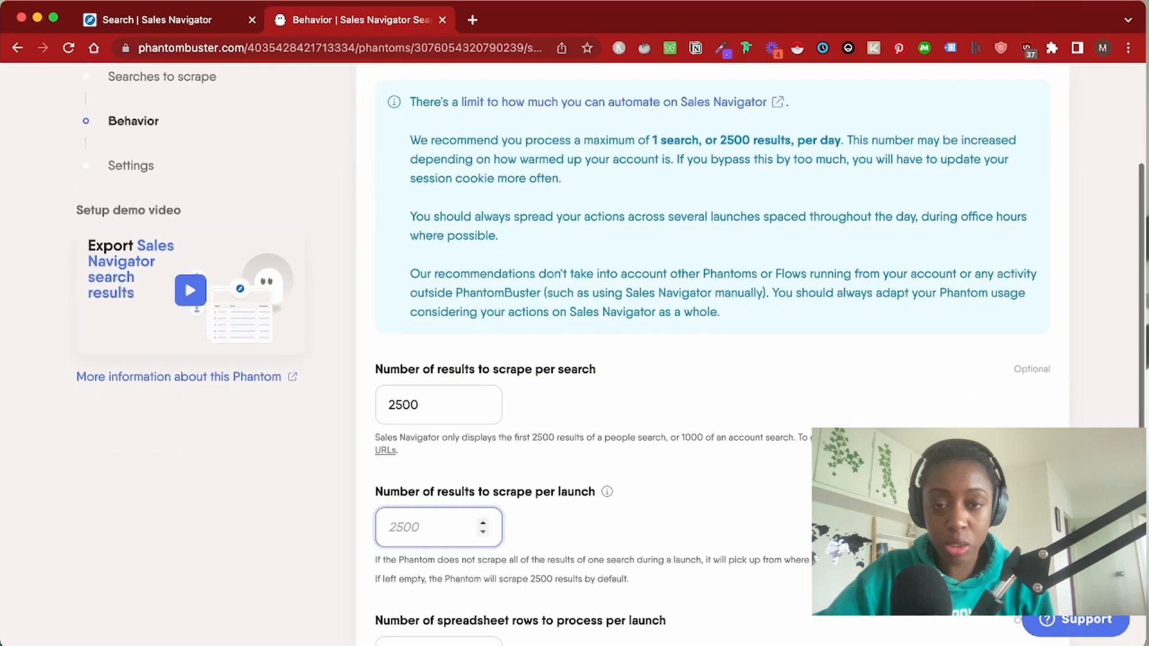
pyautogui.write('500')
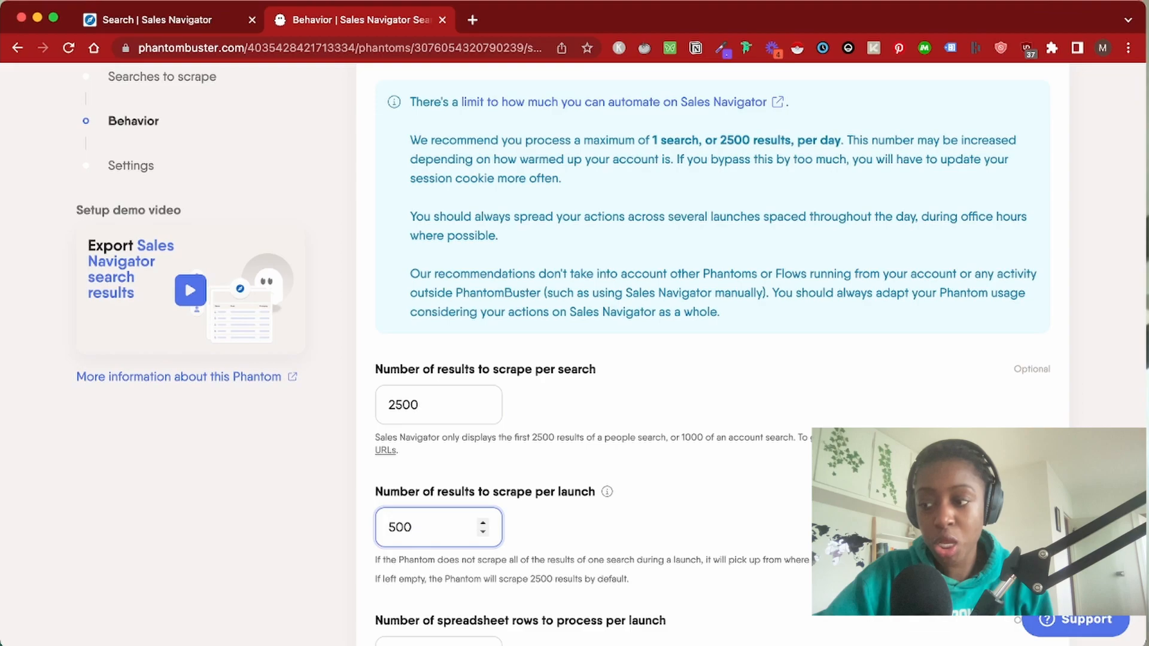
pyautogui.press('Tab')
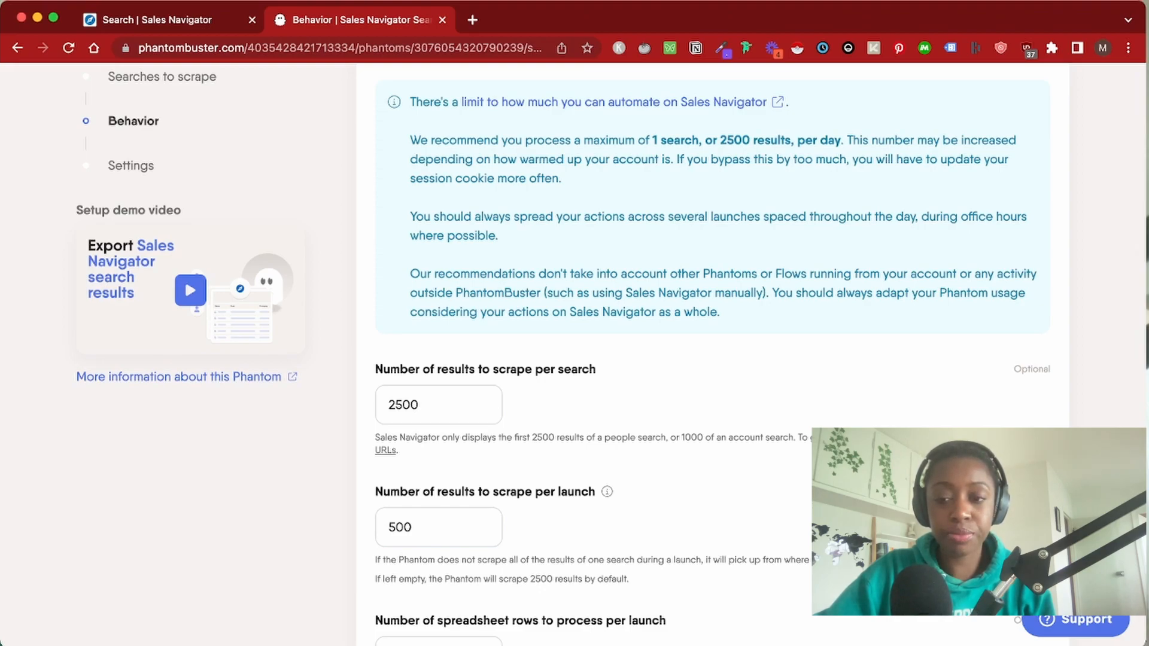
# Review the advanced behavior options and save to reach the Settings step
pyautogui.scroll(-5, 712, 359)
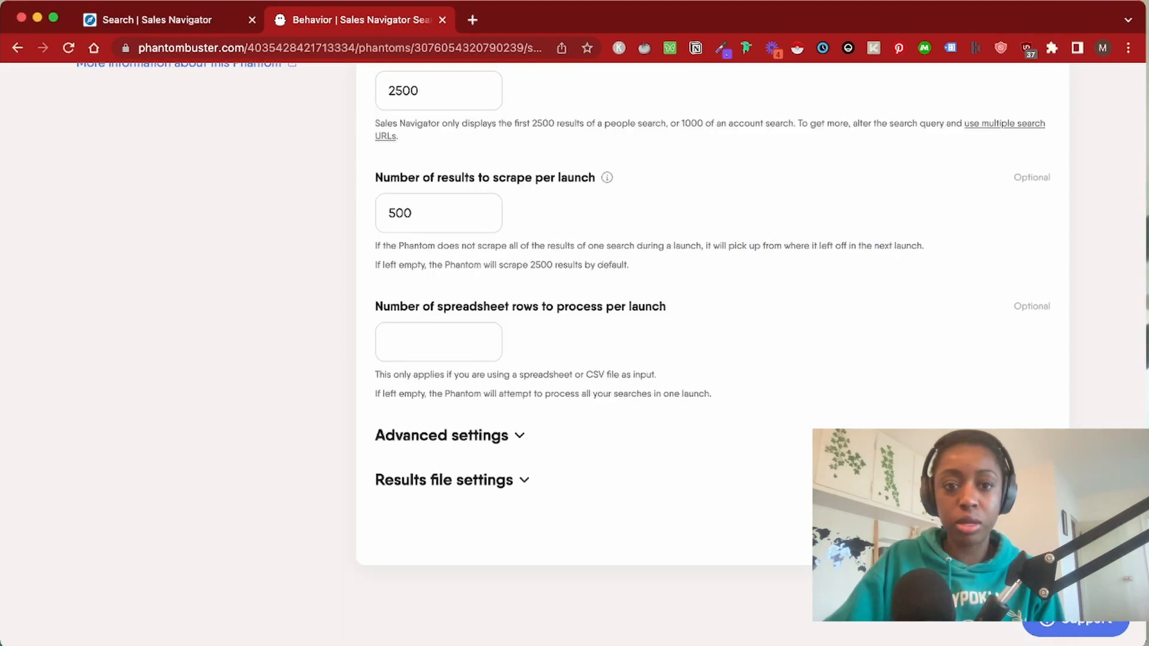
pyautogui.click(450, 436)
pyautogui.scroll(-4, 450, 435)
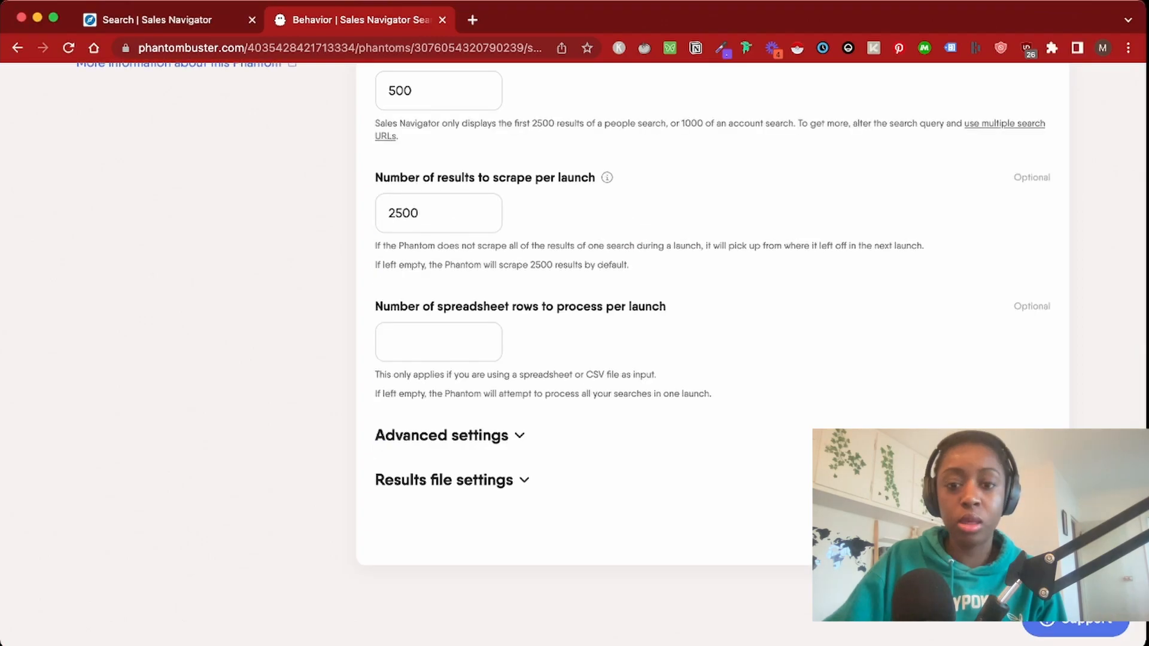
pyautogui.click(1018, 532)
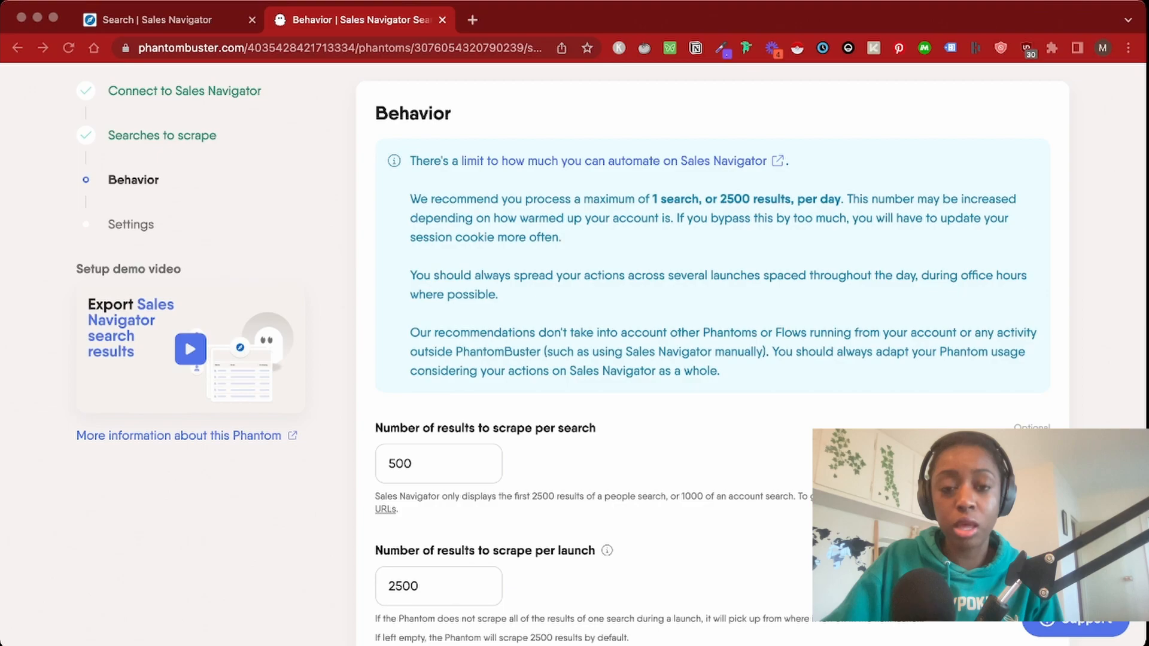
pyautogui.scroll(-6, 574, 359)
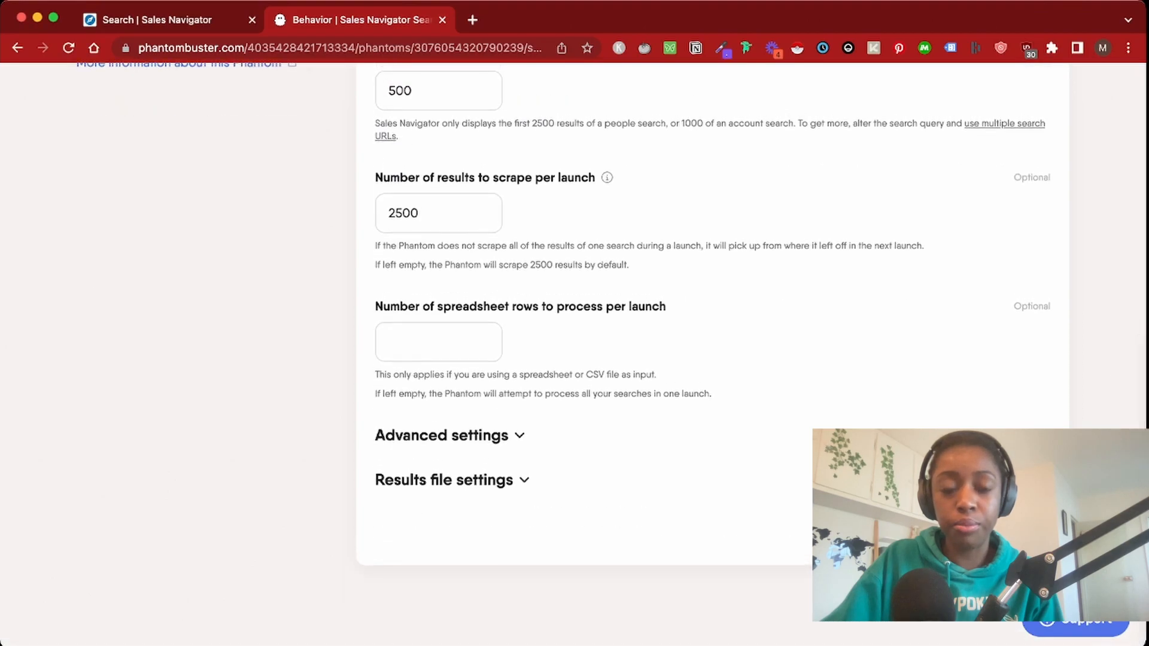
pyautogui.click(450, 435)
pyautogui.scroll(-3, 658, 359)
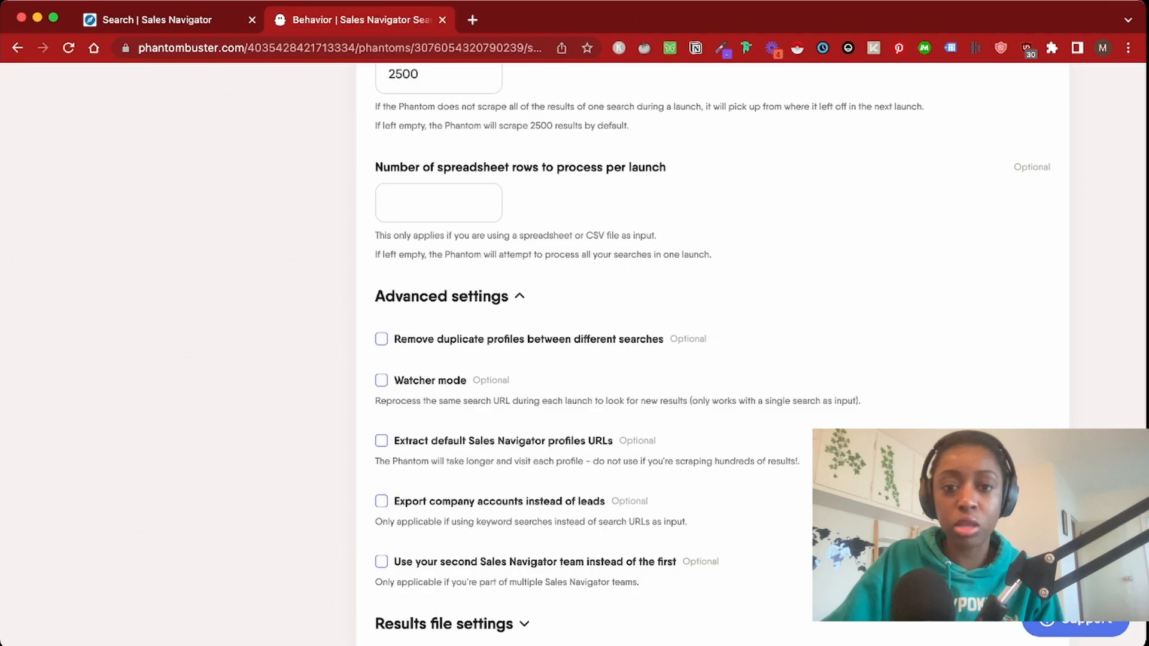
pyautogui.scroll(-1, 658, 359)
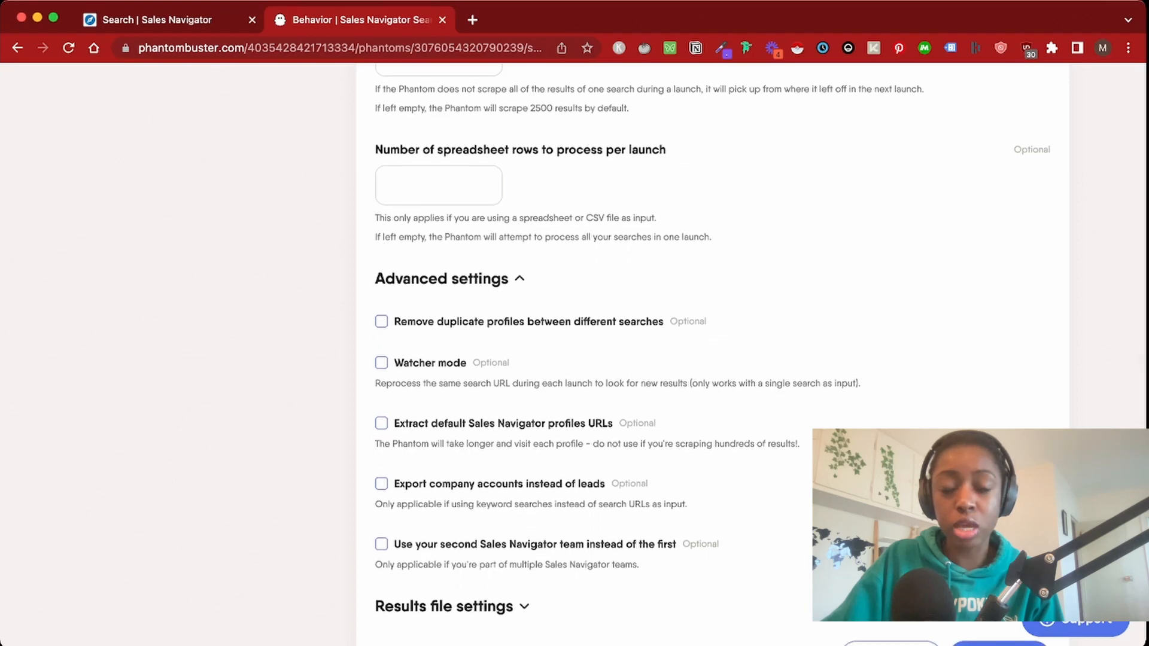
pyautogui.scroll(-3, 658, 359)
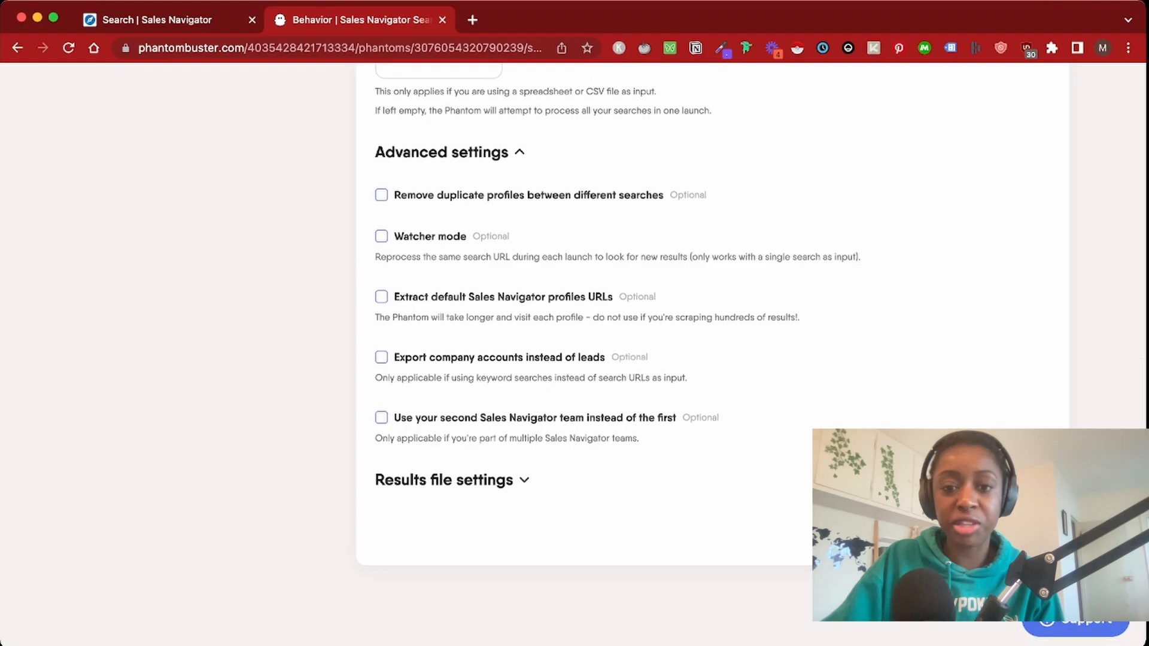
pyautogui.click(1014, 530)
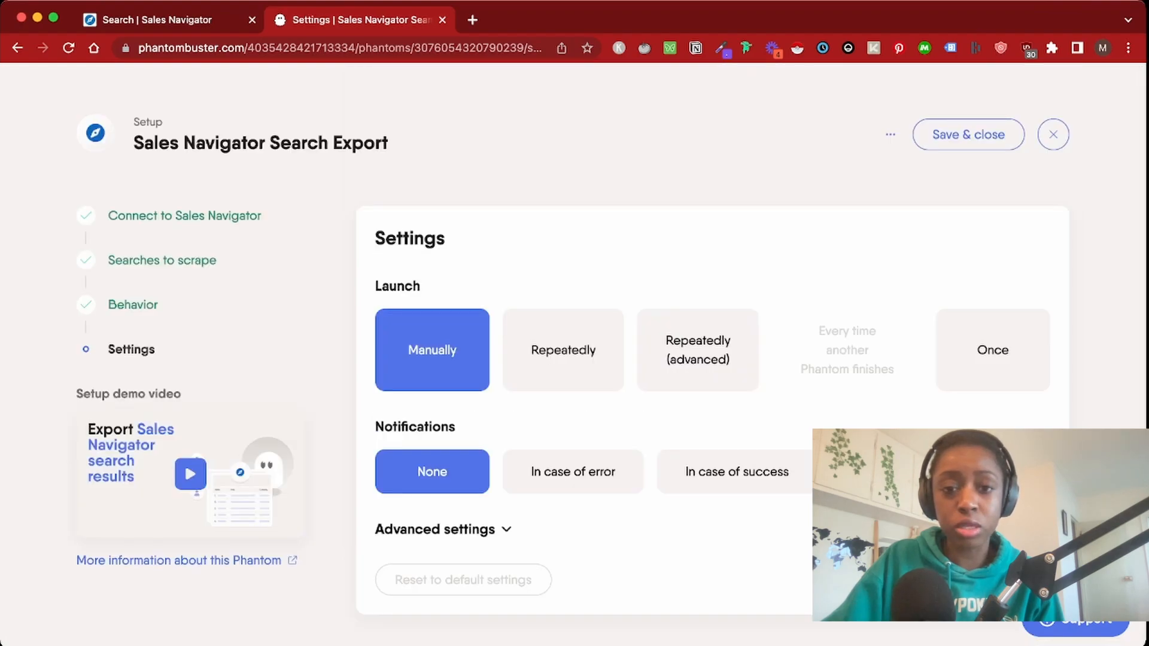
# Choose the Repeatedly (advanced) launch schedule and exclude Sunday
pyautogui.click(698, 350)
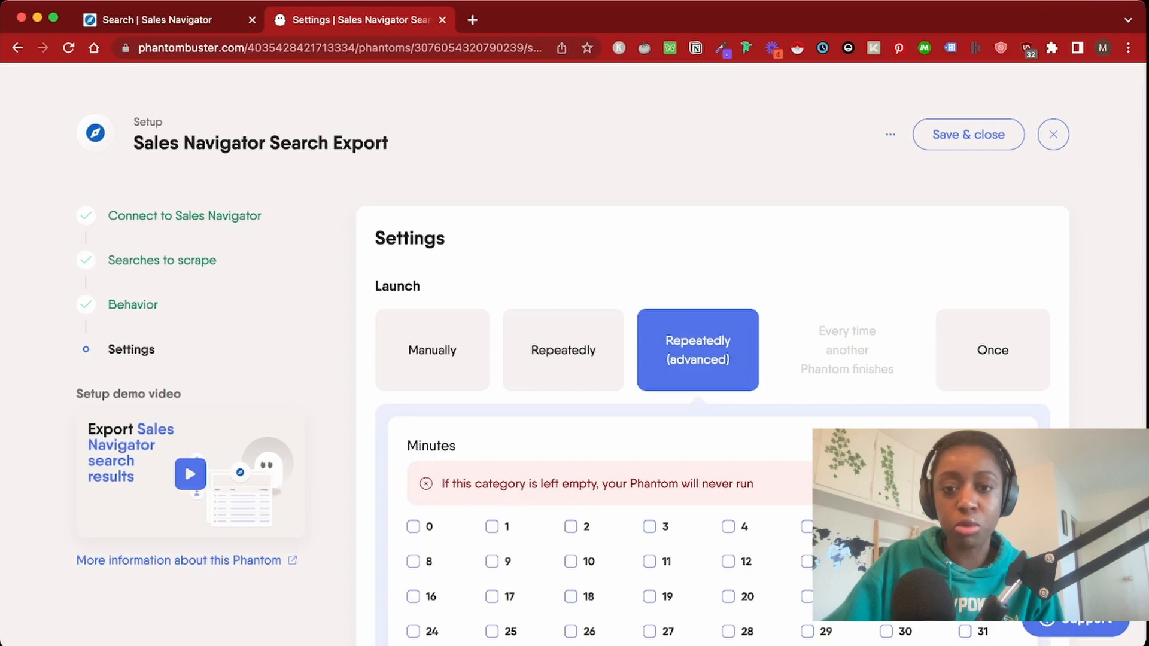
pyautogui.scroll(-5, 697, 350)
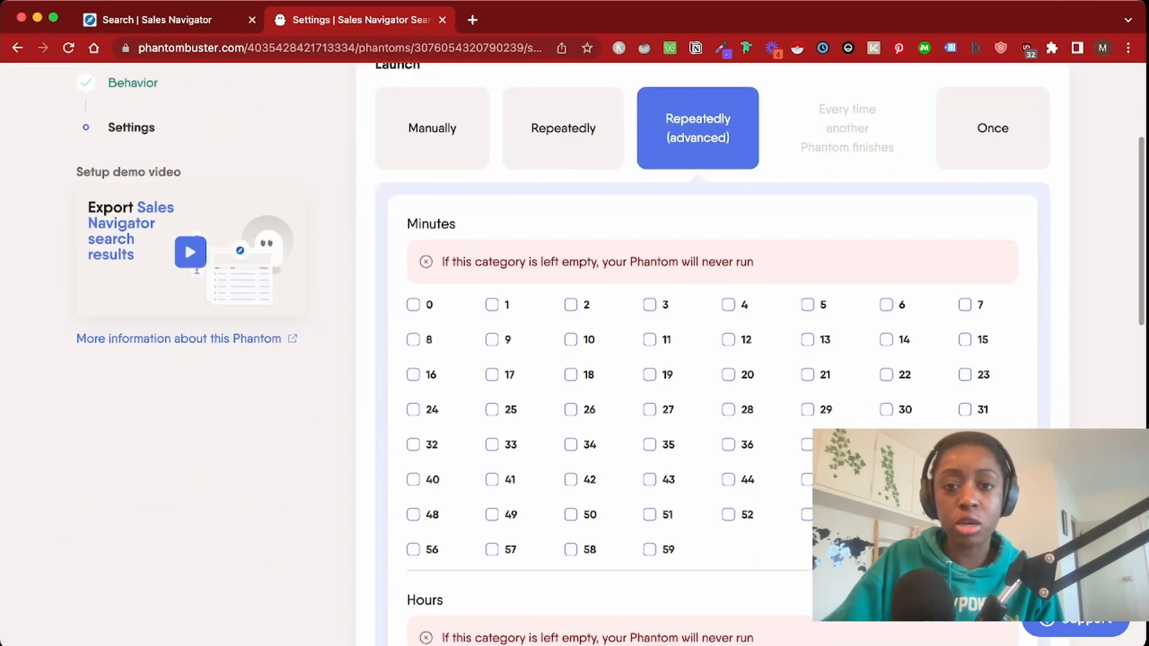
pyautogui.scroll(-2, 697, 350)
pyautogui.scroll(5, 697, 350)
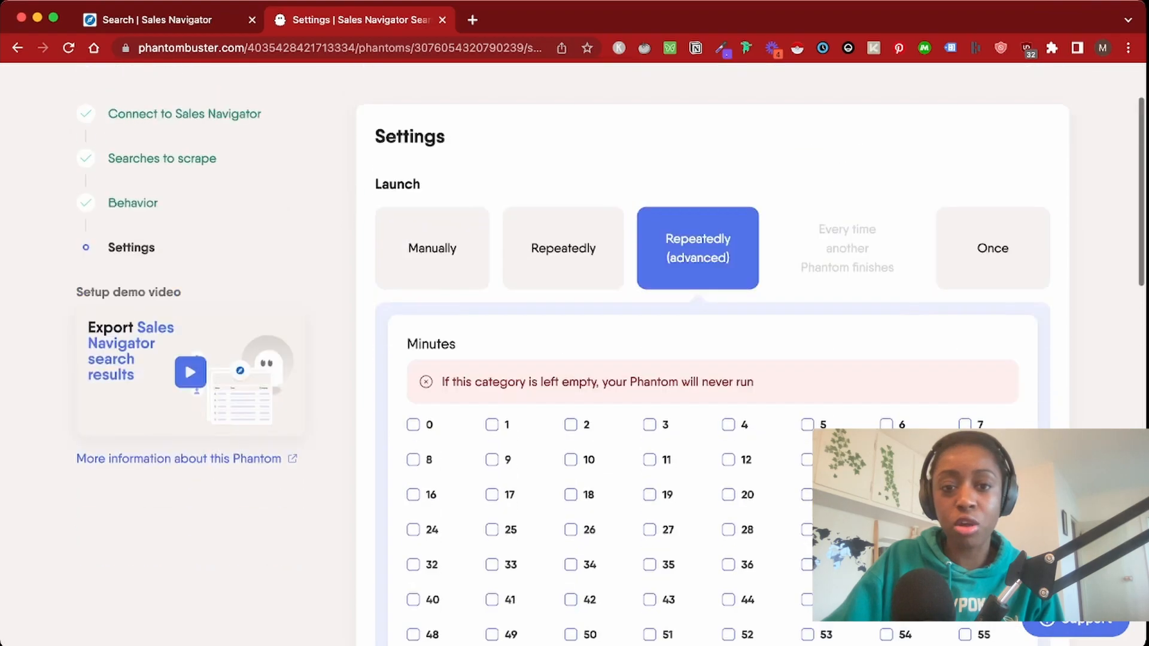
pyautogui.click(563, 285)
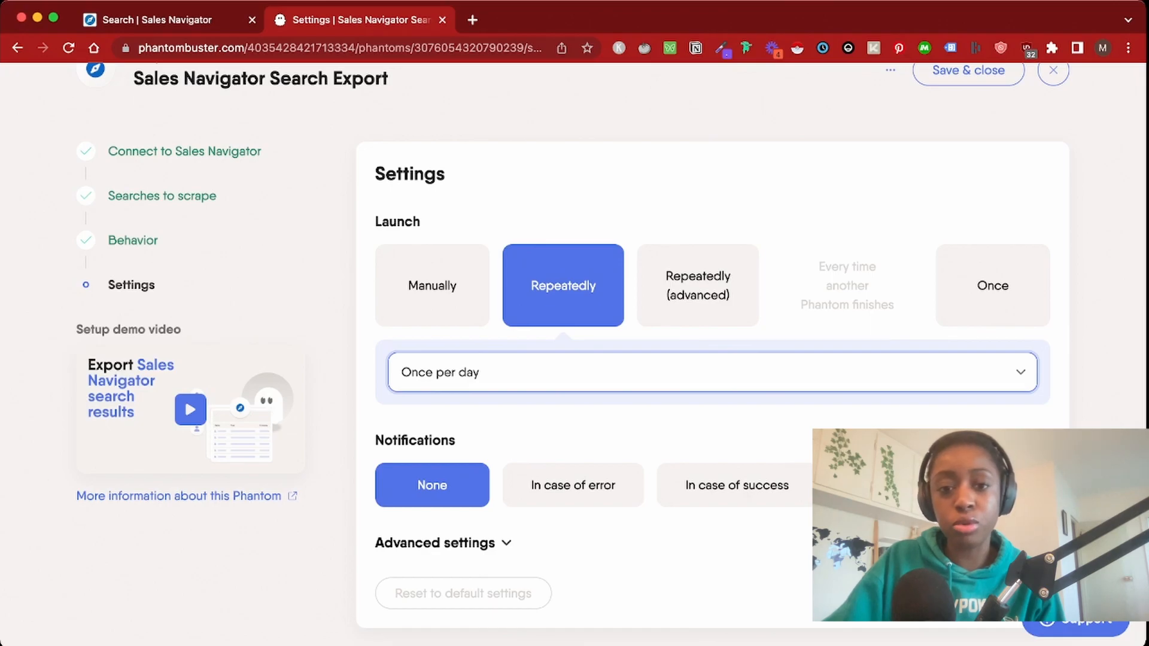
pyautogui.click(697, 286)
pyautogui.scroll(-2, 698, 286)
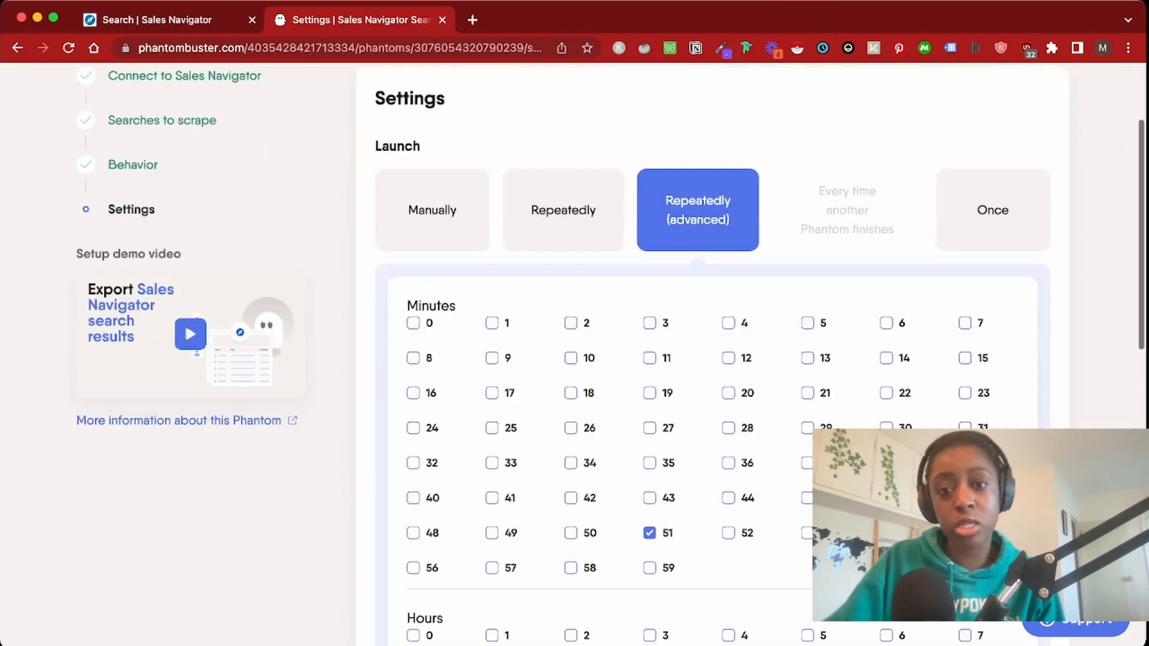
pyautogui.scroll(-2, 697, 285)
pyautogui.scroll(-3, 697, 286)
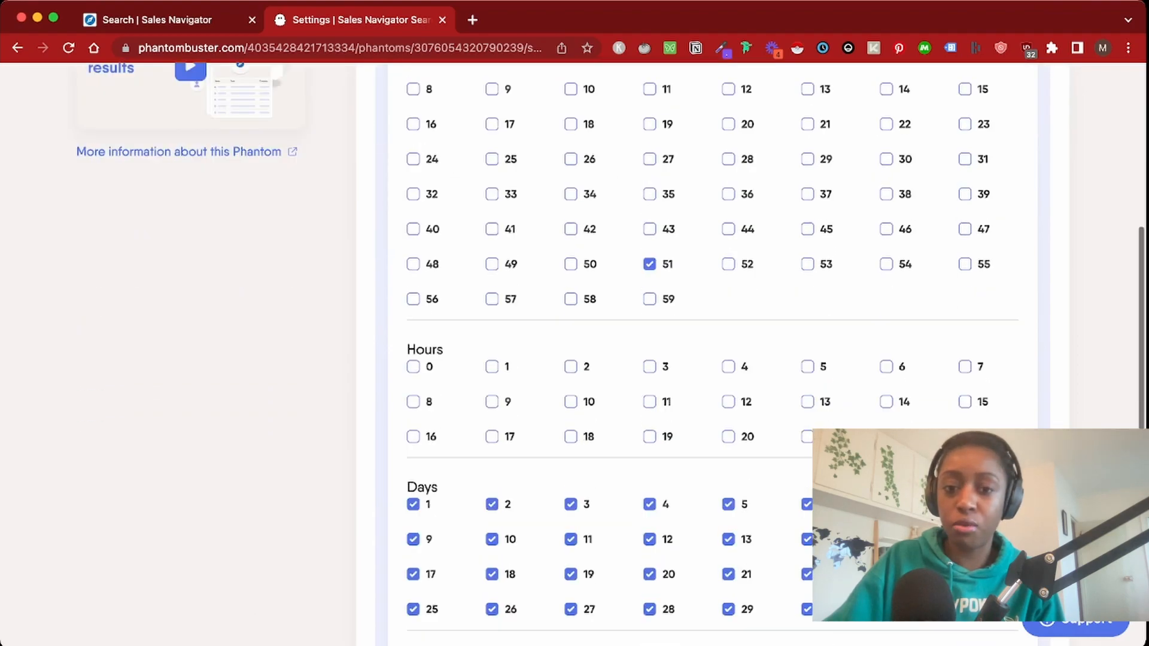
pyautogui.scroll(-2, 698, 286)
pyautogui.scroll(-2, 697, 286)
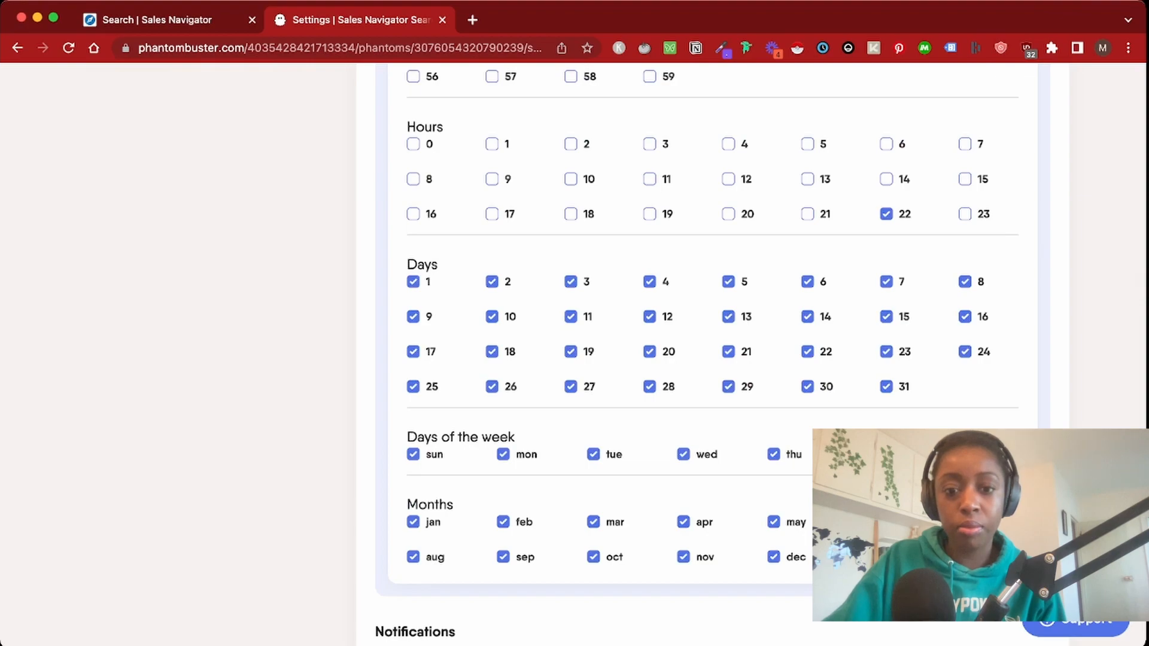
pyautogui.click(413, 454)
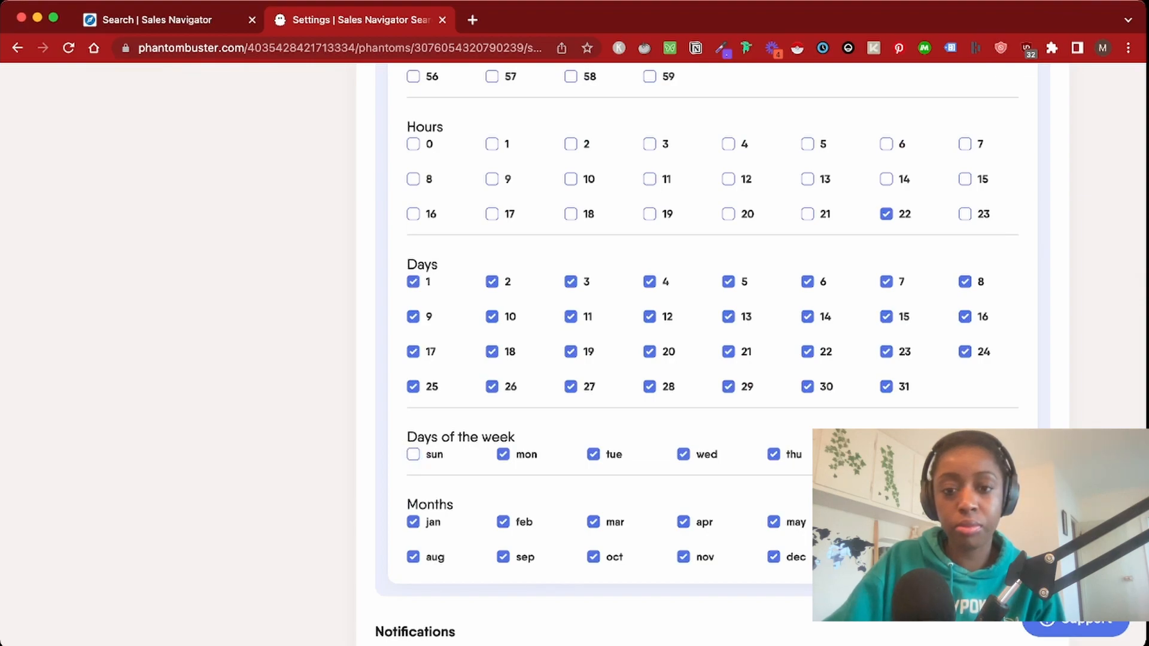
# Run at minute 0 of hours 9, 11, 13 and 17, dropping minute 51 and hour 22
pyautogui.scroll(1, 700, 350)
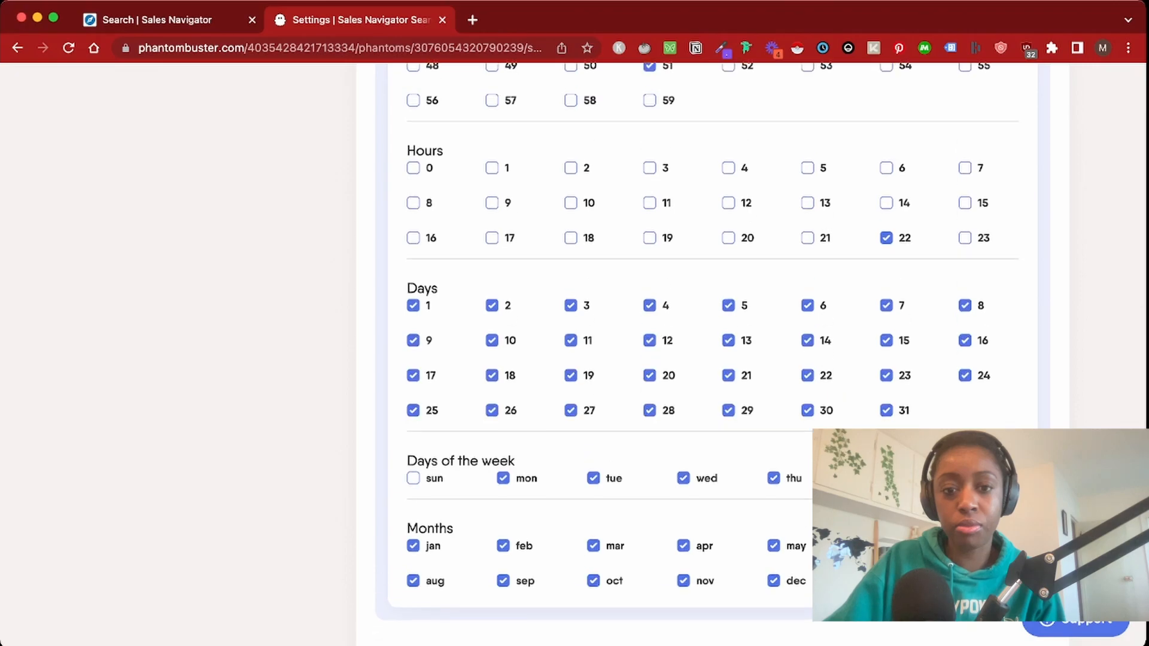
pyautogui.scroll(5, 700, 350)
pyautogui.click(649, 366)
pyautogui.click(887, 539)
pyautogui.click(492, 567)
pyautogui.click(413, 156)
pyautogui.click(649, 440)
pyautogui.click(807, 440)
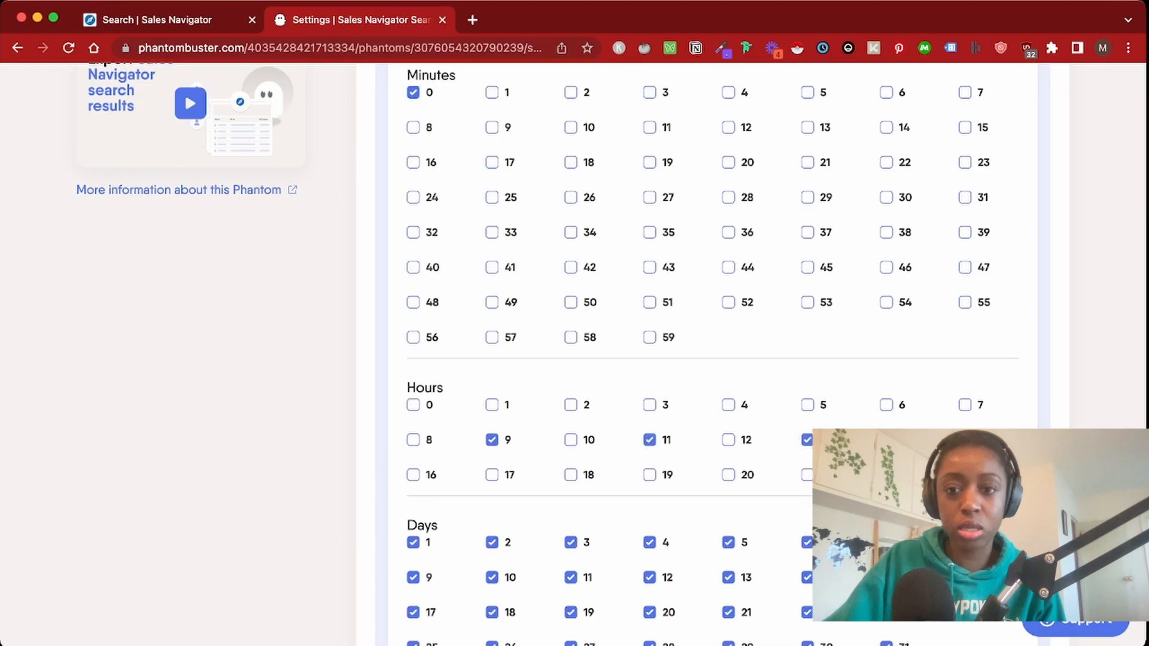
pyautogui.click(492, 475)
pyautogui.scroll(-10, 700, 350)
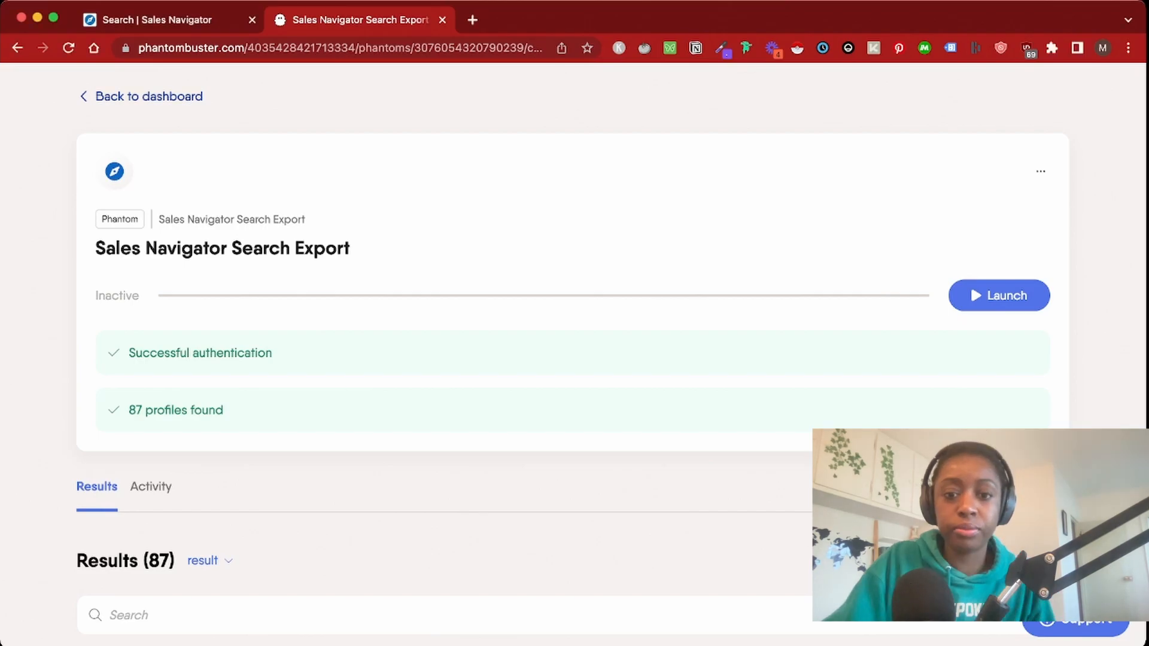
# From the Dashboard, pick Sales Navigator Profile Scraper in the Store and paste the session cookie
pyautogui.click(149, 96)
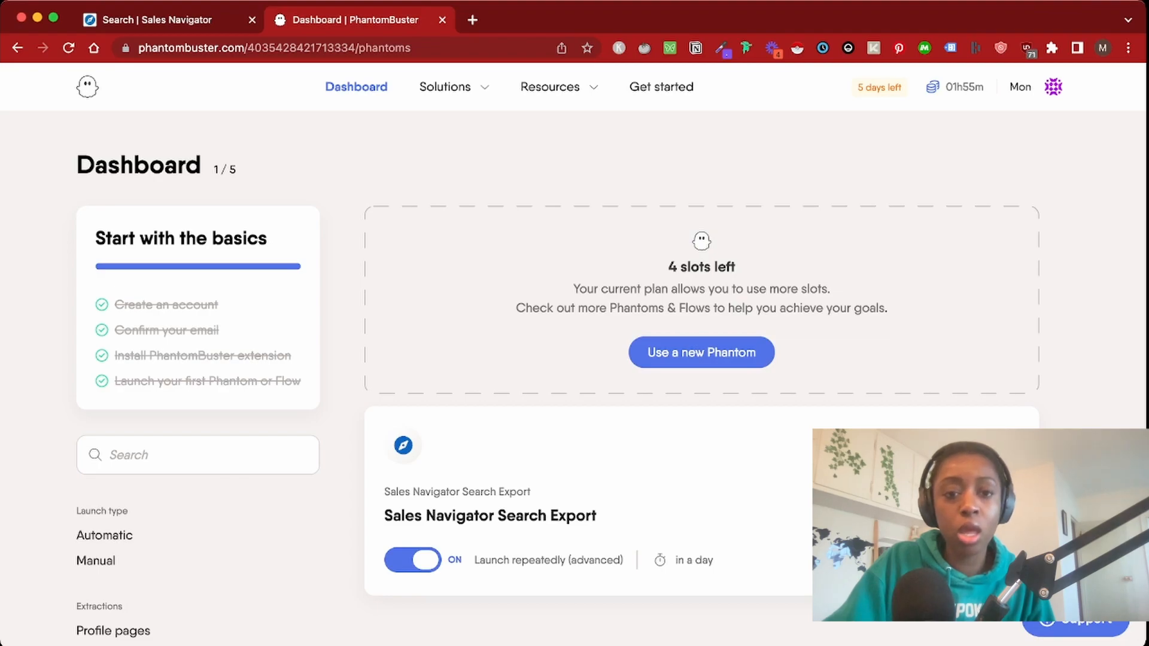
pyautogui.click(701, 353)
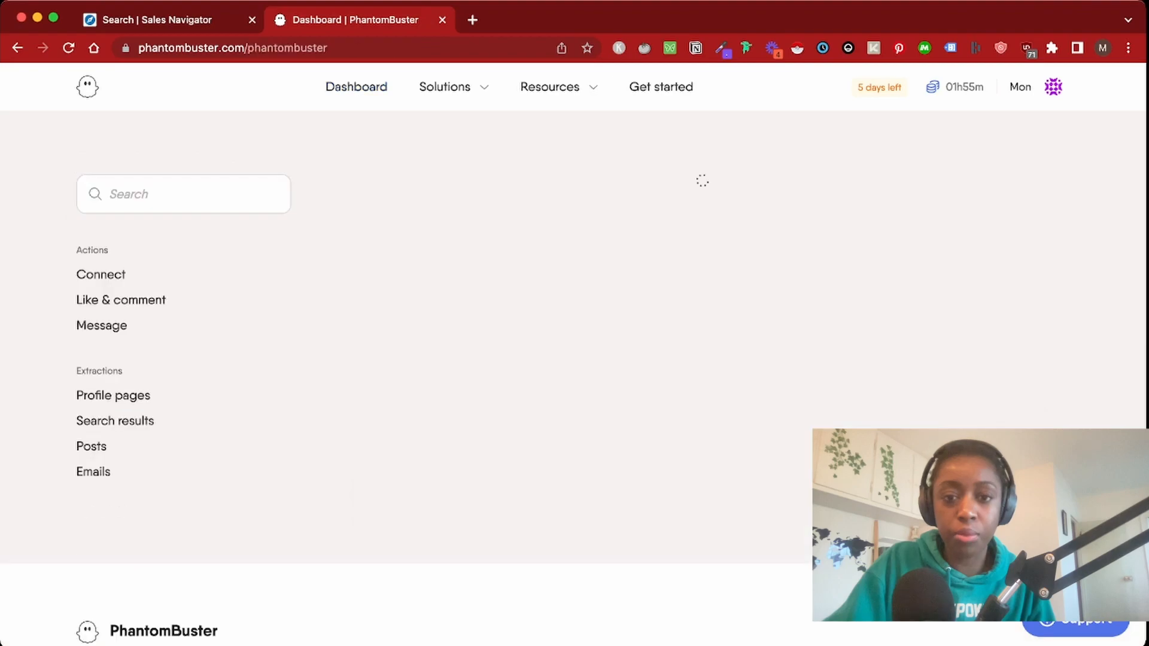
pyautogui.click(183, 194)
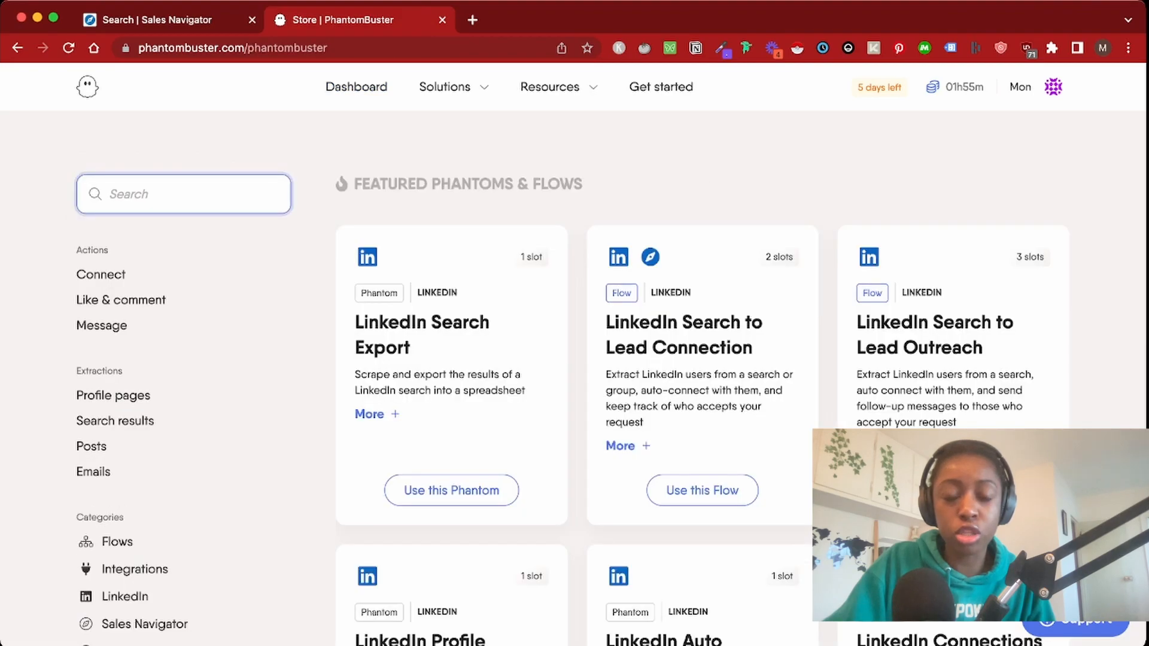
pyautogui.write('Sales Navigator Profile Scraper')
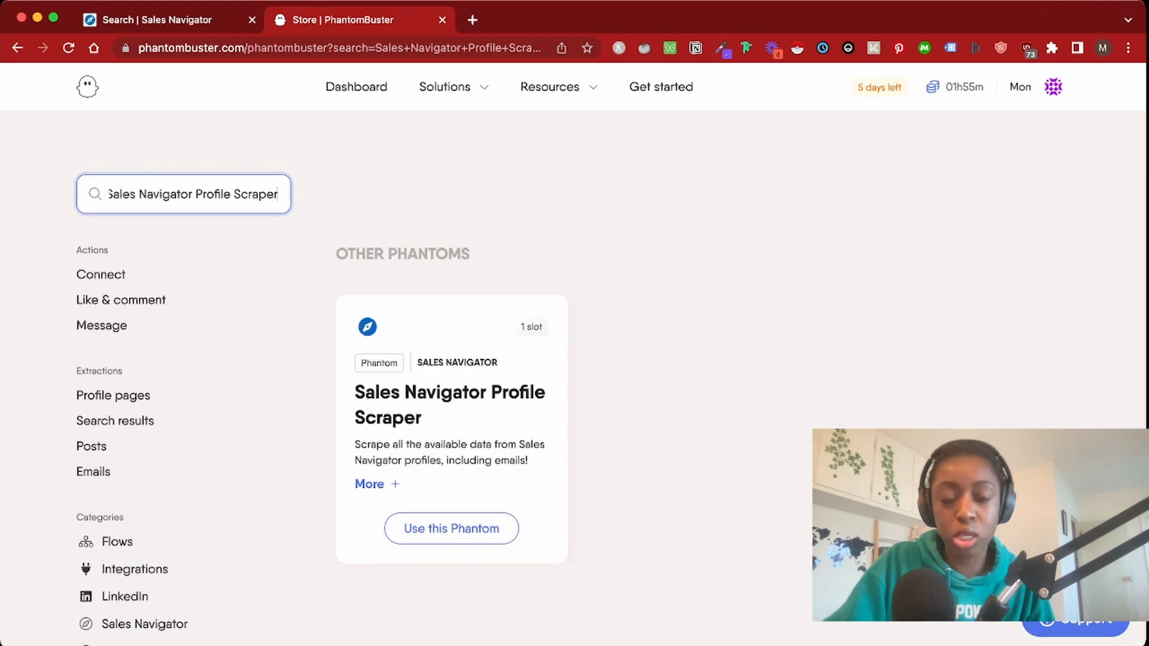
pyautogui.click(451, 528)
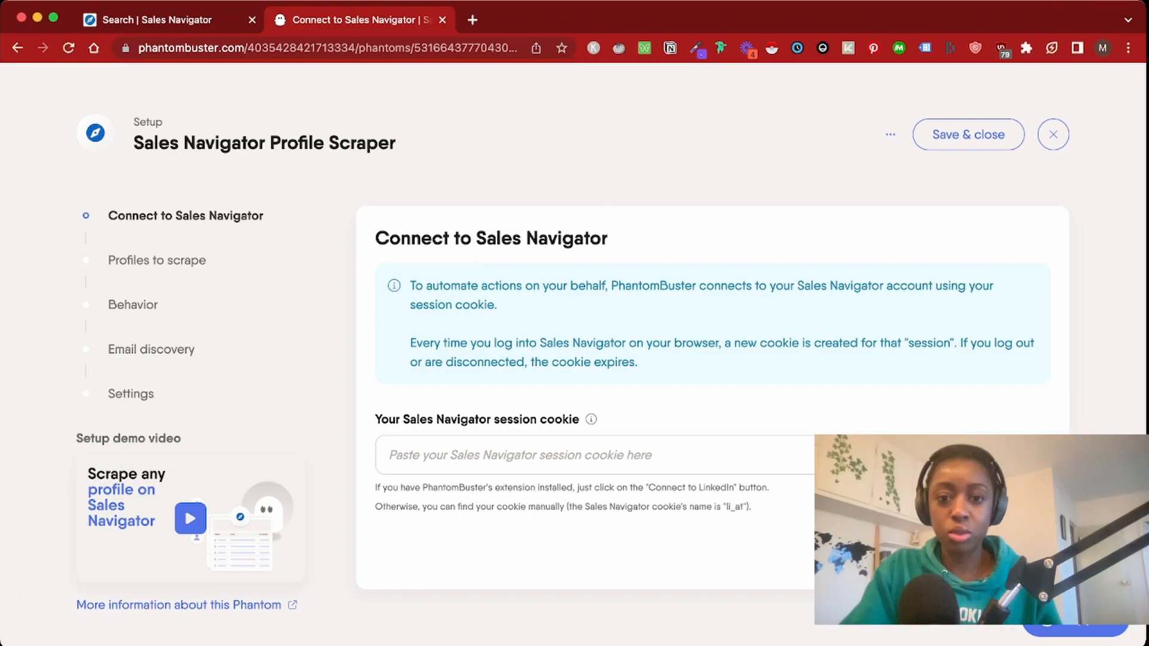
pyautogui.press('super+v')
# Save the connection and pick the Search Export's result.csv from My Phantoms as profile URLs
pyautogui.click(1011, 552)
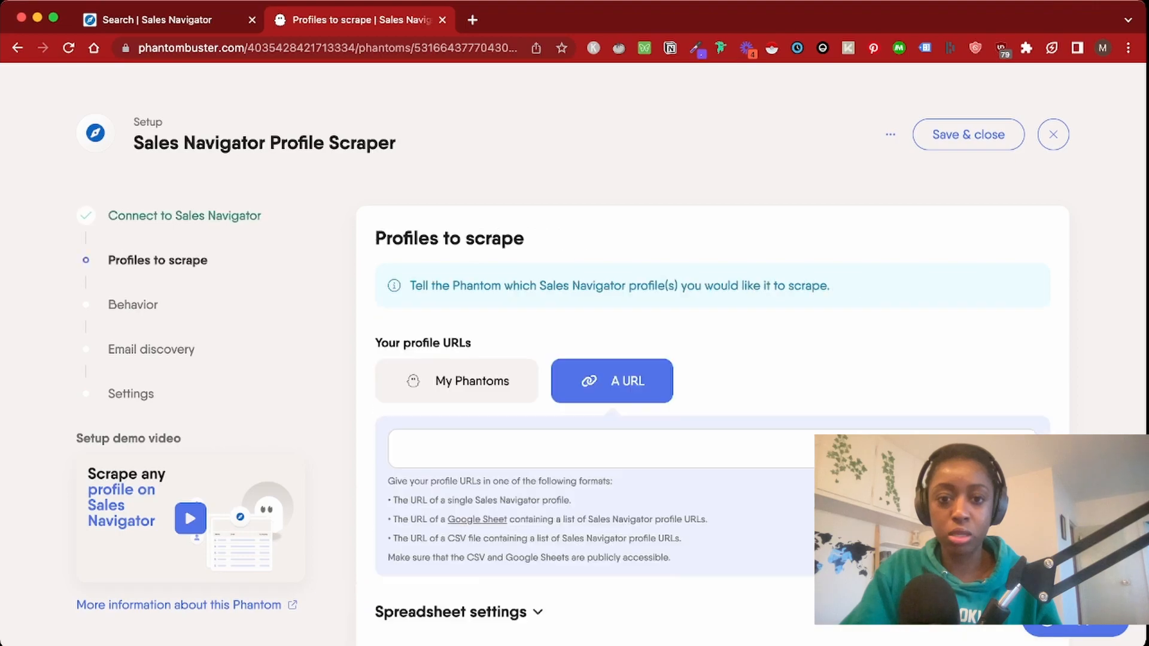
pyautogui.click(456, 381)
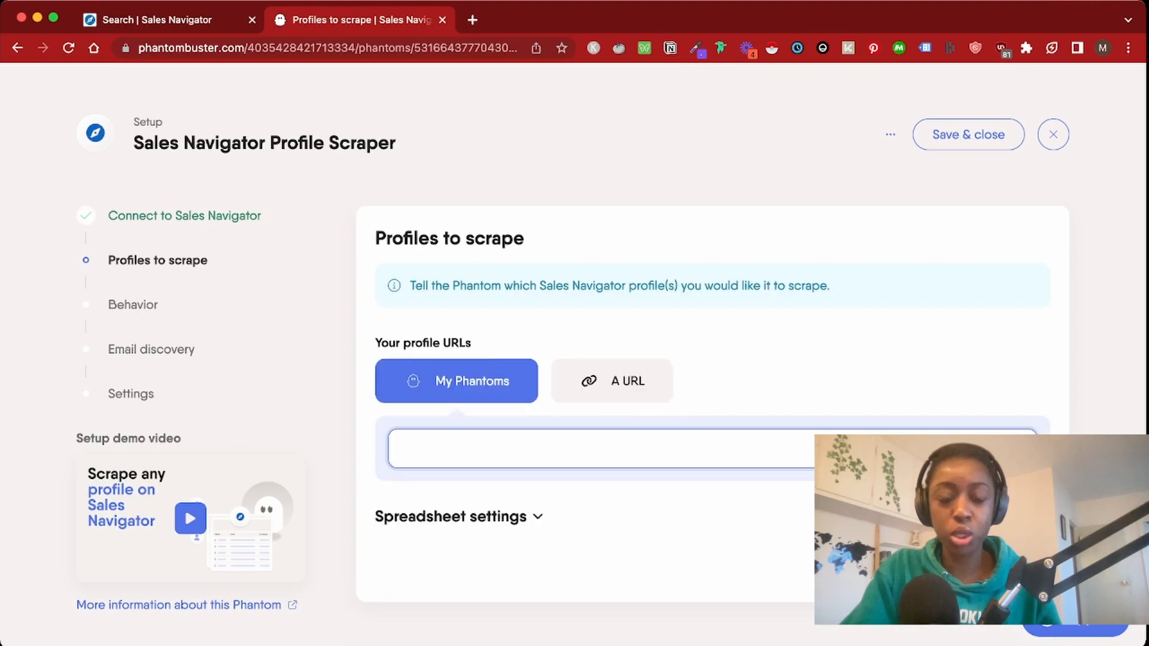
pyautogui.click(604, 448)
pyautogui.click(459, 517)
pyautogui.click(459, 517)
pyautogui.click(459, 516)
pyautogui.click(459, 517)
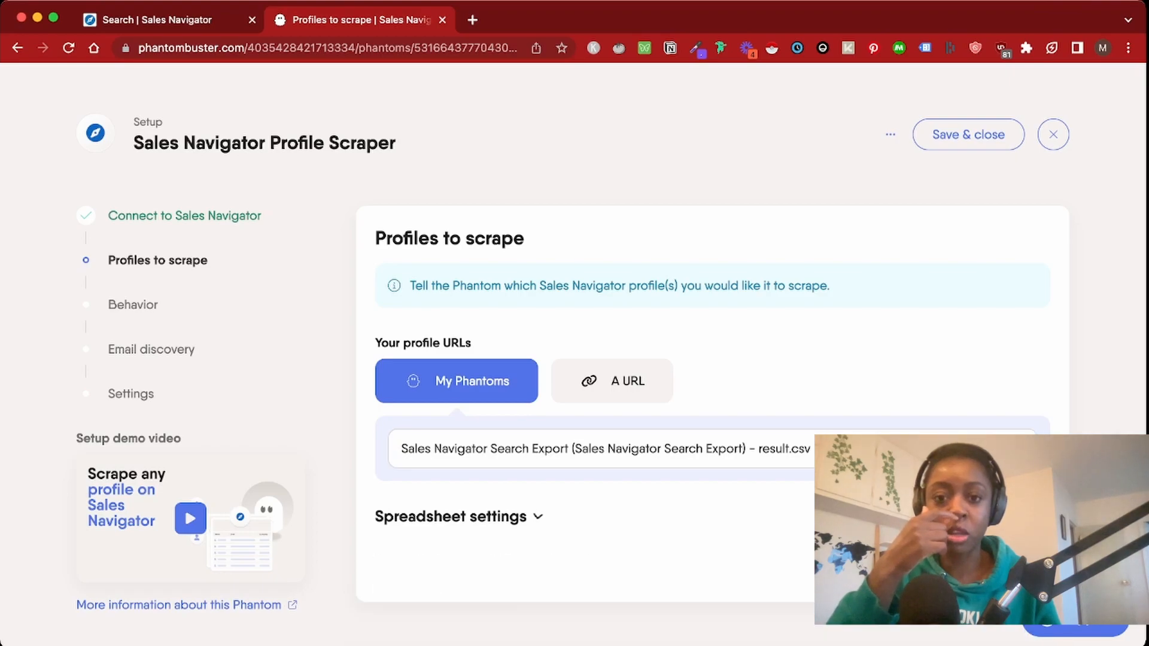
# Change profiles to scrape per launch from 10 to 30 and expand Advanced settings
pyautogui.click(1013, 566)
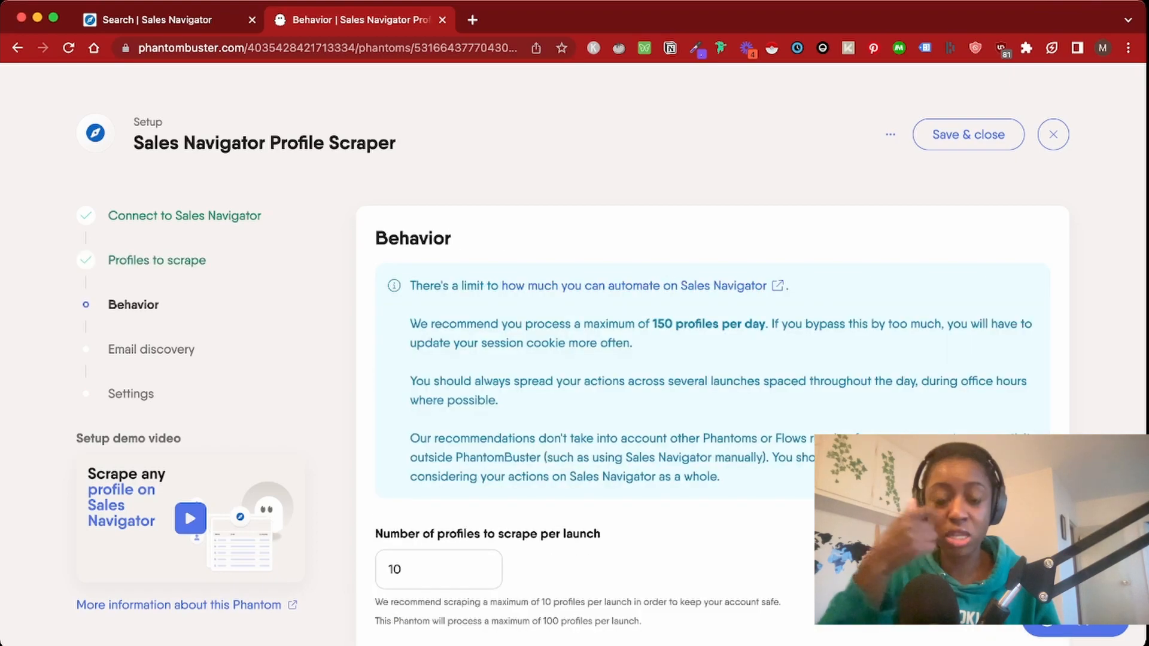
pyautogui.doubleClick(663, 323)
pyautogui.click(663, 324)
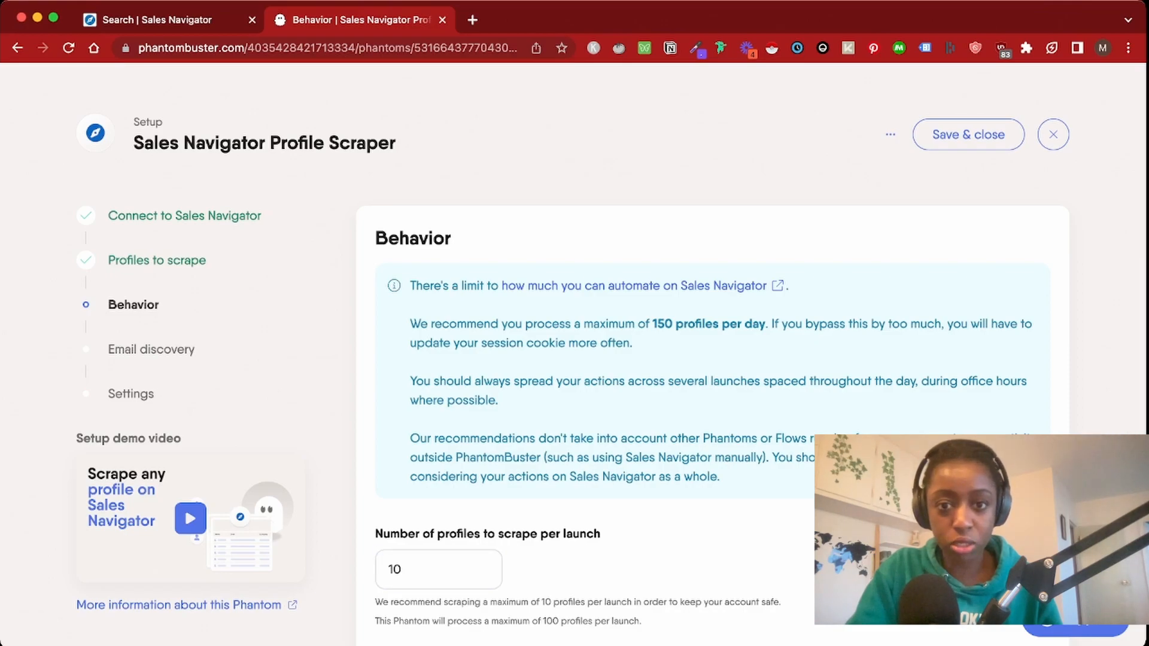
pyautogui.doubleClick(663, 324)
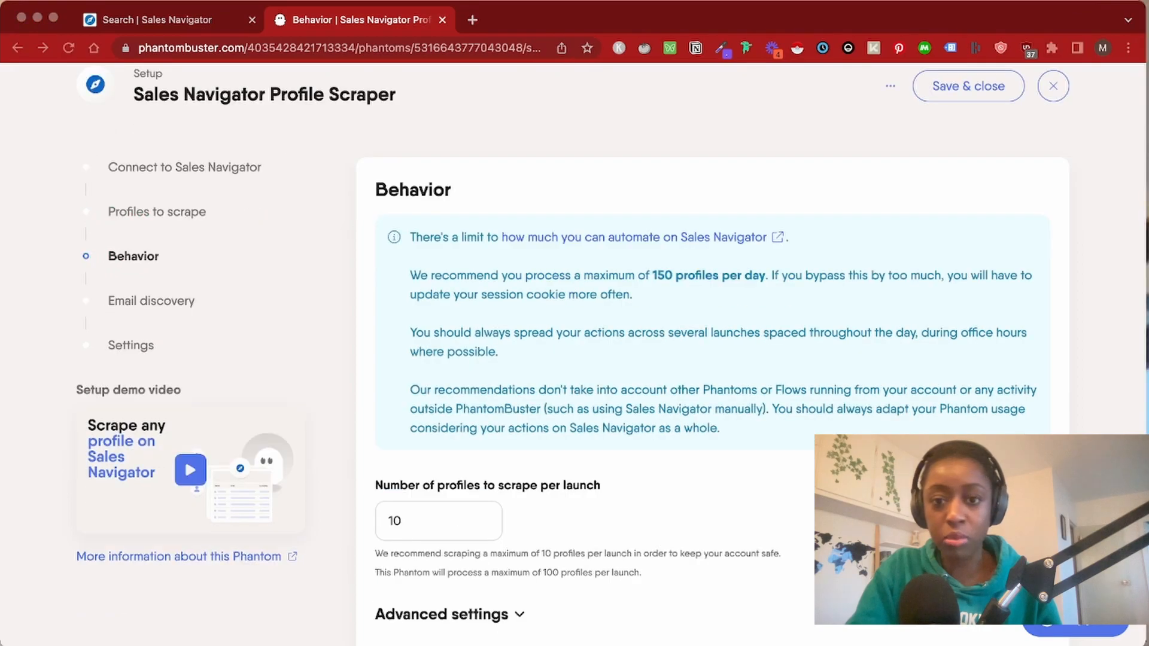
pyautogui.click(431, 521)
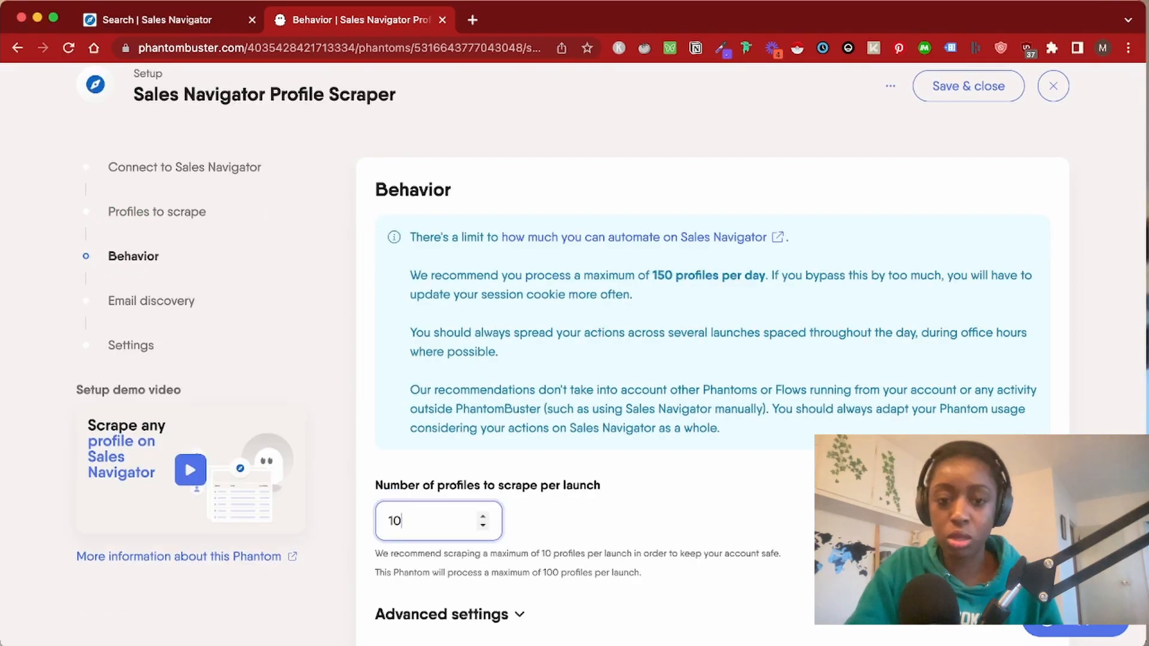
pyautogui.press('BackSpace')
pyautogui.press('BackSpace')
pyautogui.write('3')
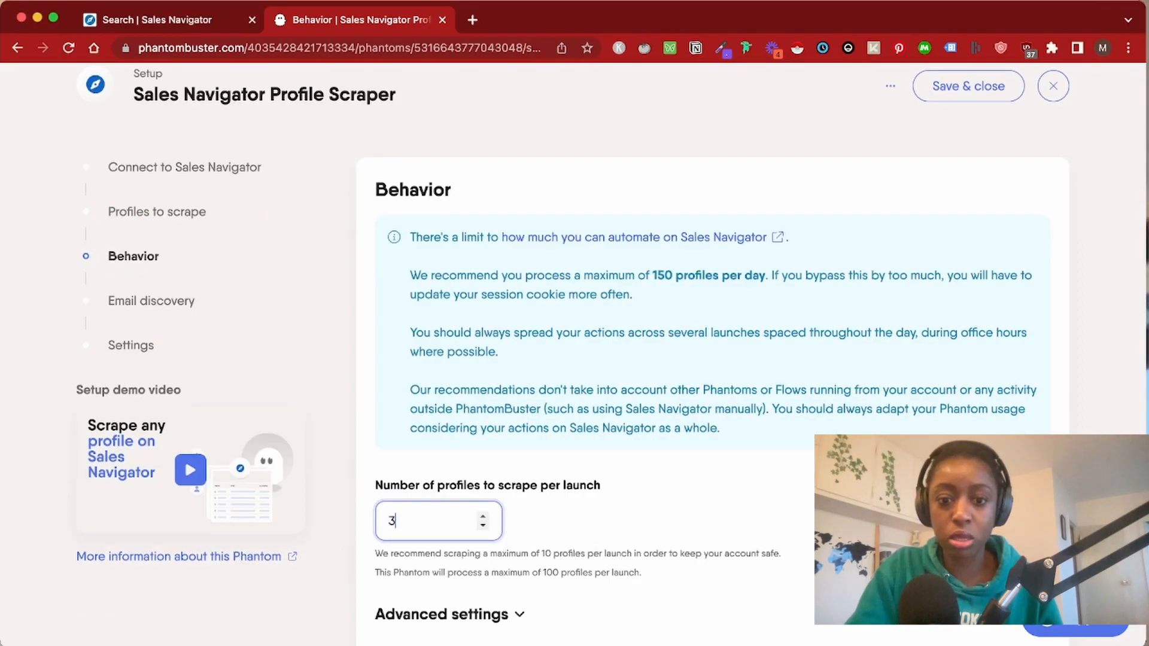
pyautogui.write('0')
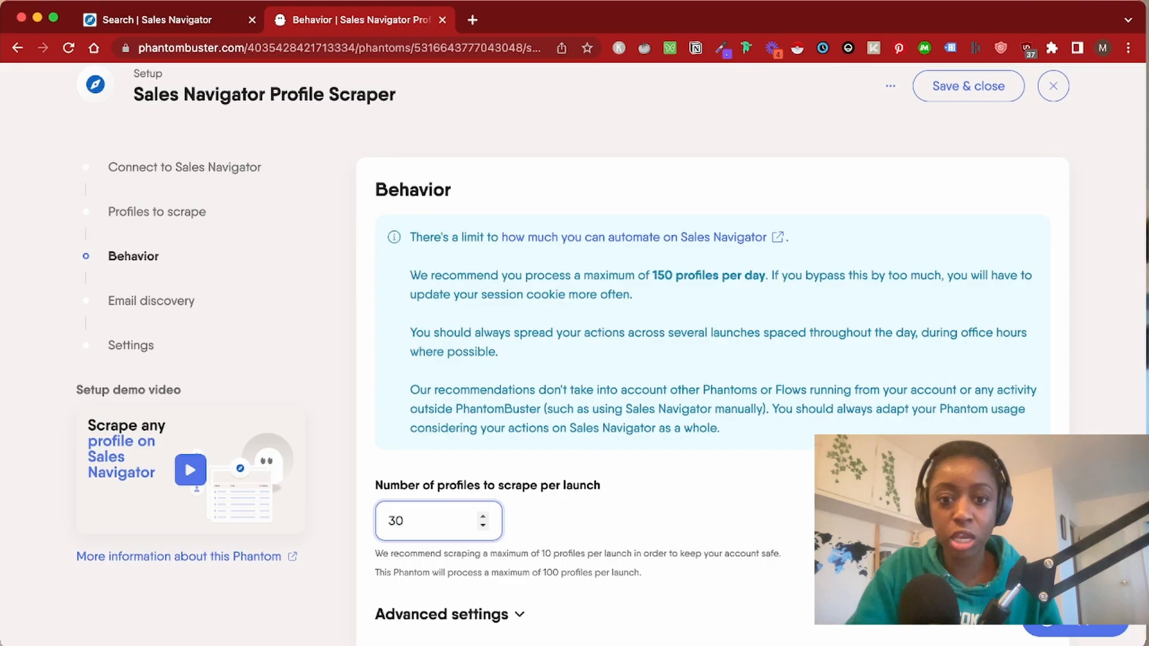
pyautogui.scroll(-3, 712, 359)
pyautogui.click(441, 435)
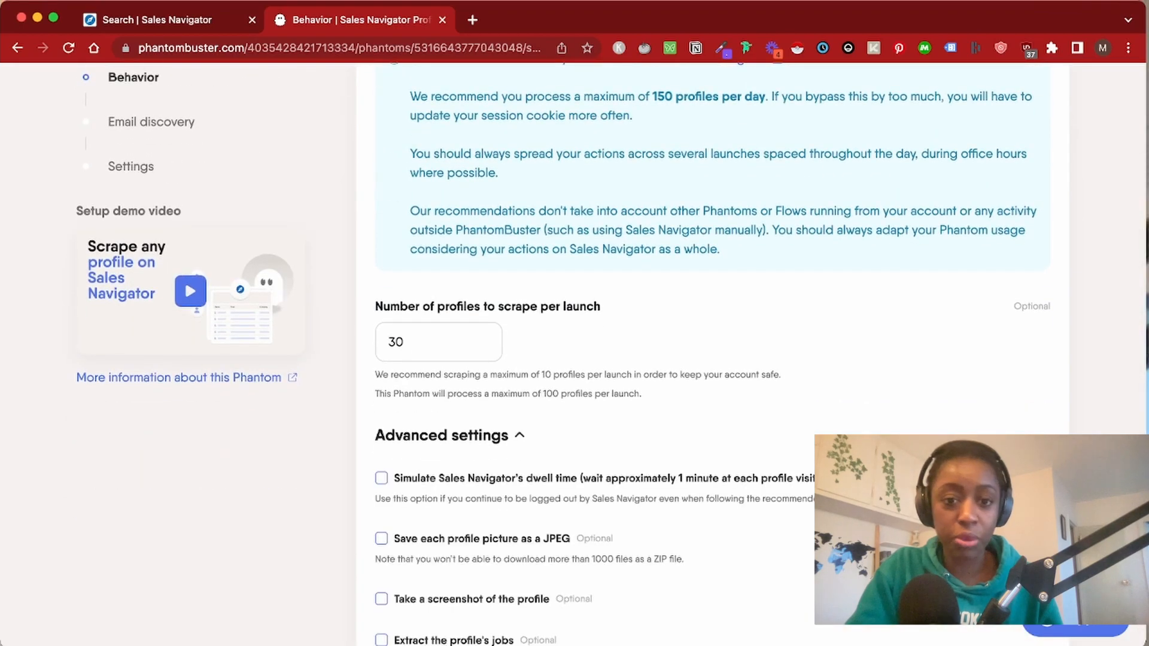
pyautogui.scroll(-5, 712, 359)
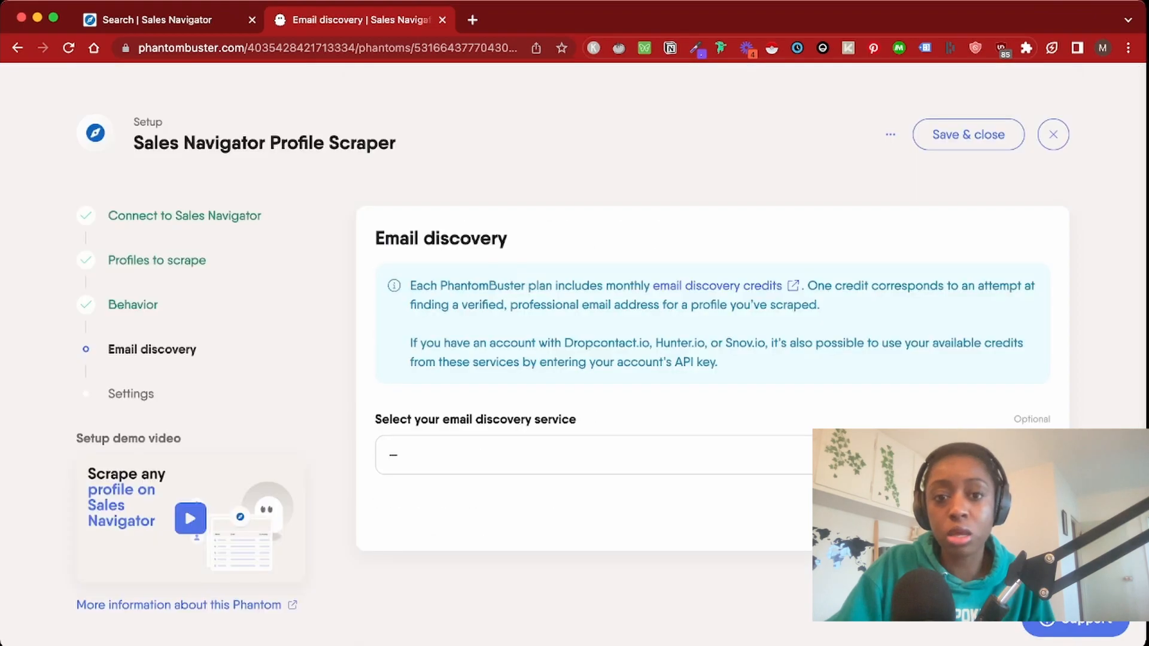
# Choose Dropcontact.io as the email discovery service and paste its API key
pyautogui.click(592, 454)
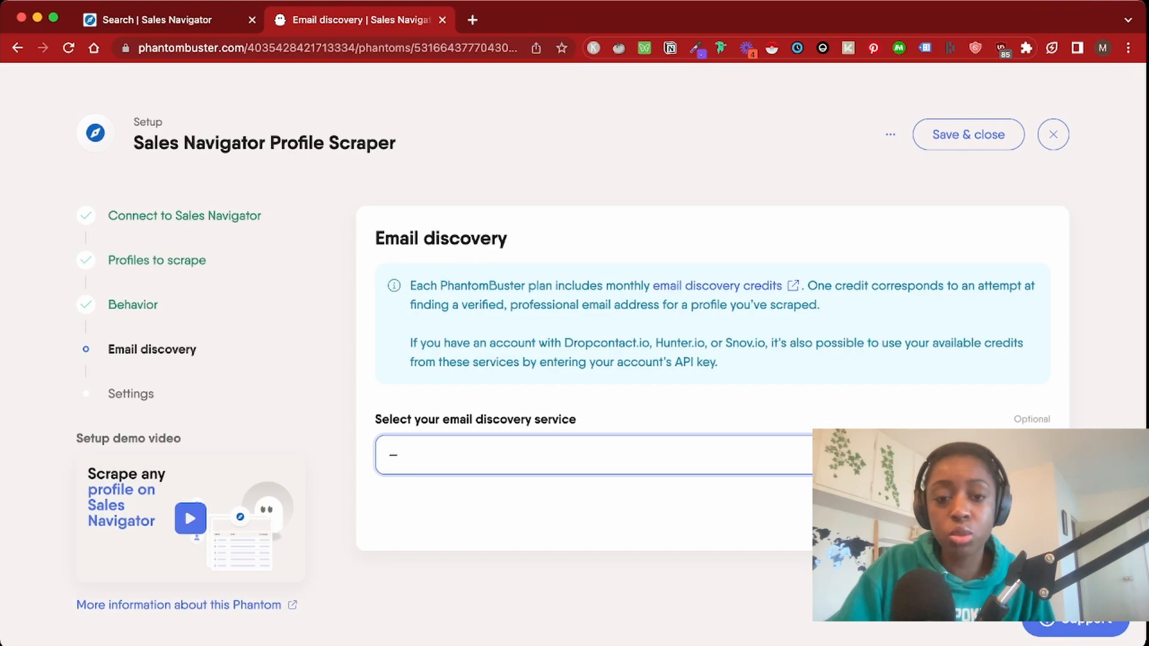
pyautogui.click(431, 480)
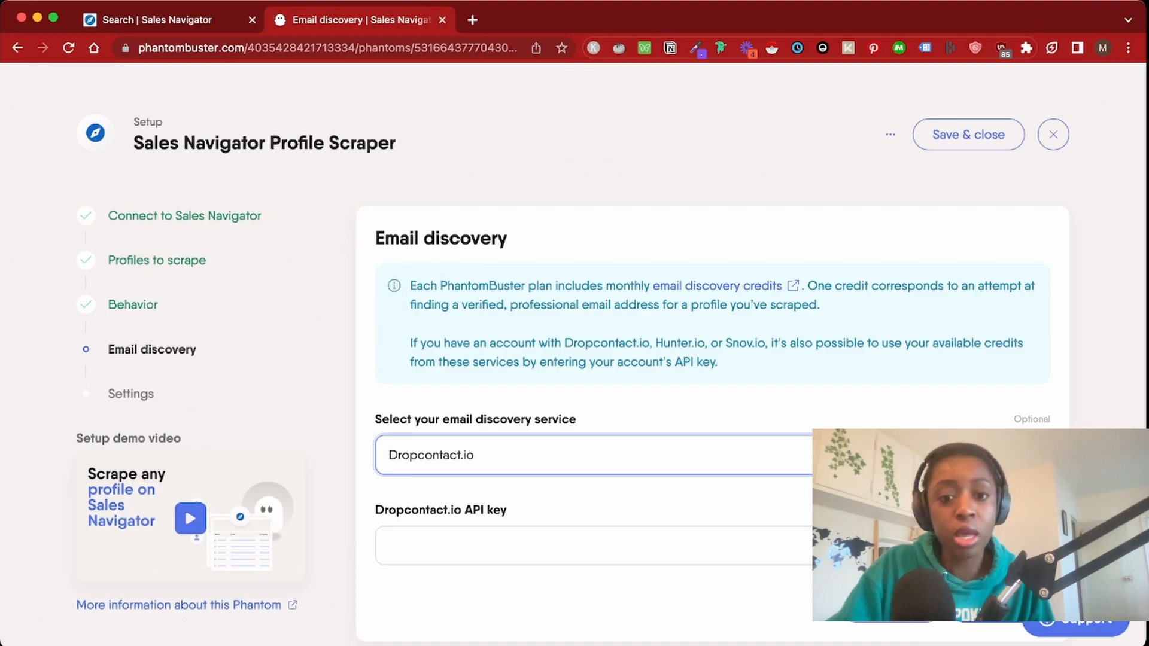
pyautogui.press('Tab')
pyautogui.press('super+v')
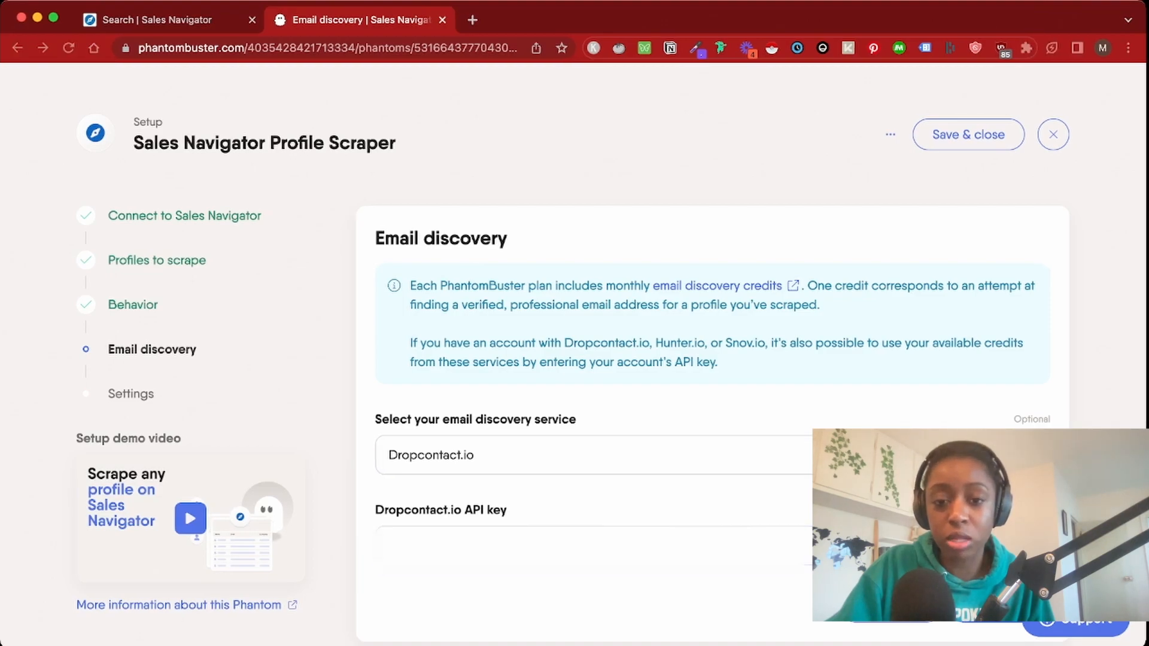
pyautogui.press('Tab')
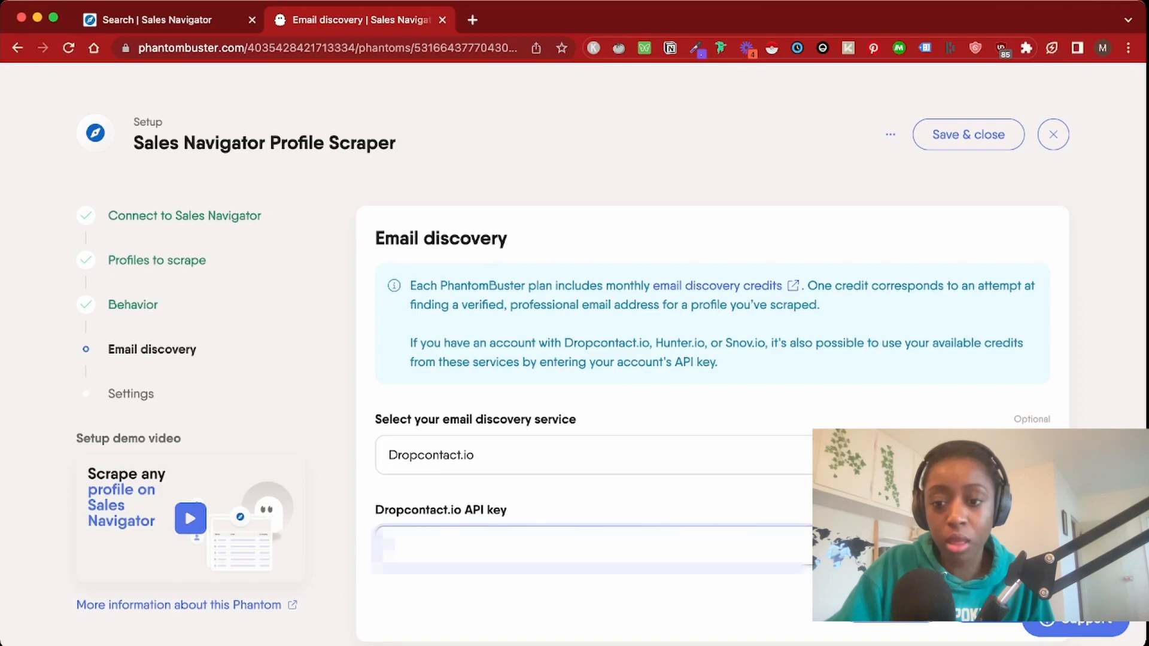
pyautogui.press('super+v')
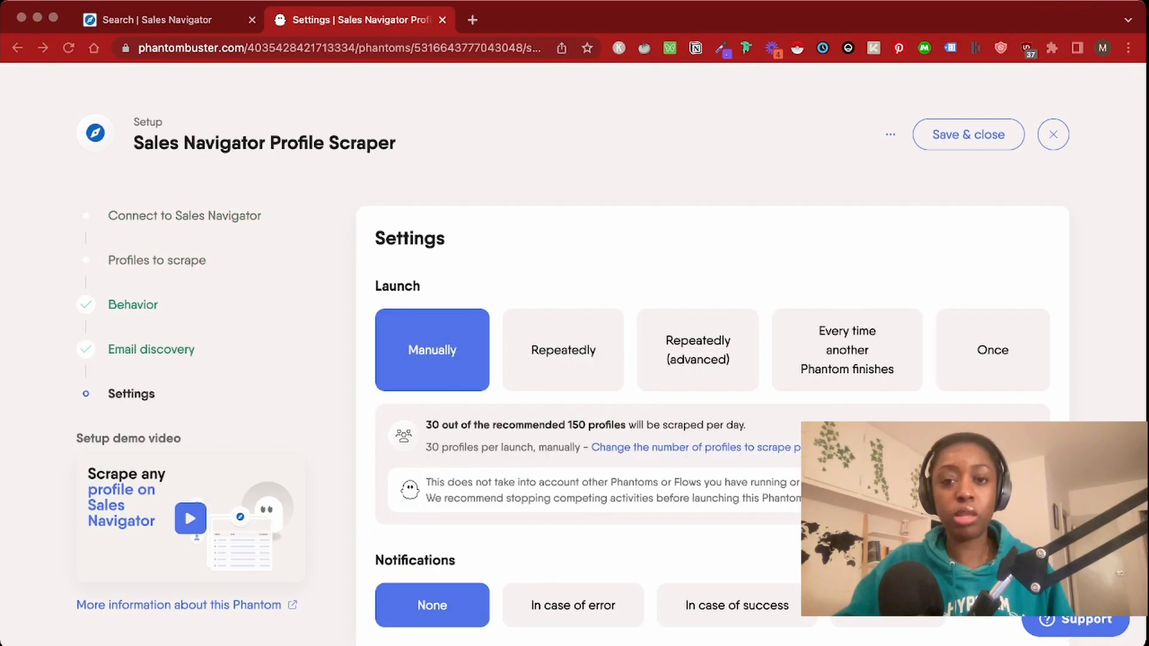
# Set the scraper to launch every time another Phantom finishes, after Sales Navigator Search Export
pyautogui.press('super+Tab')
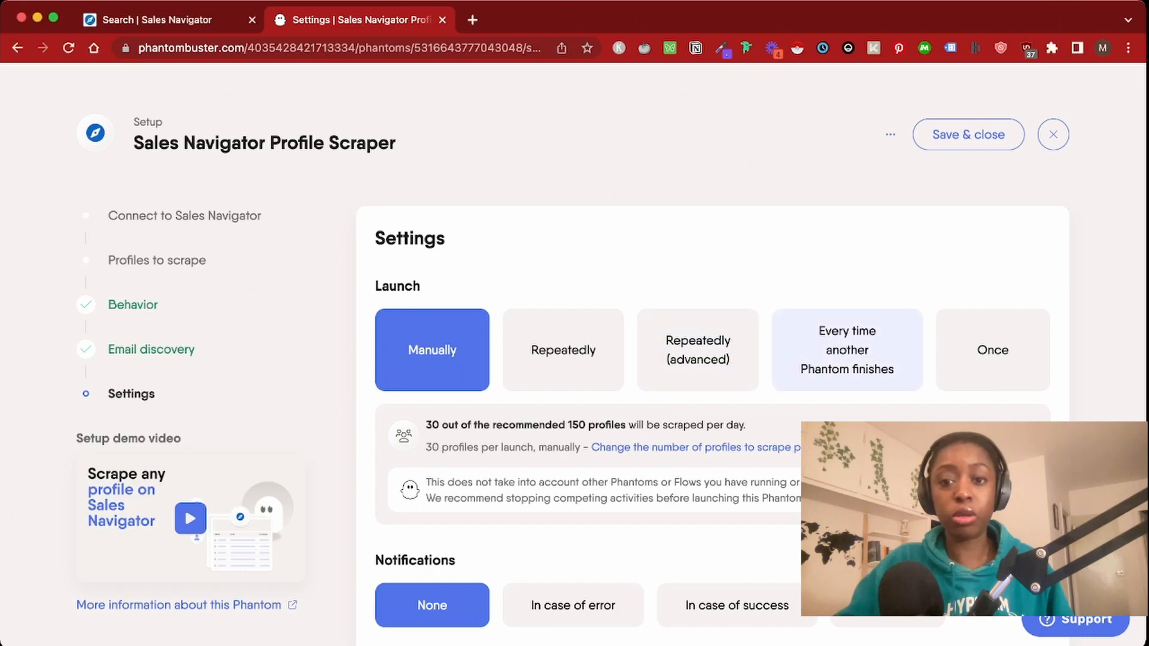
pyautogui.click(847, 350)
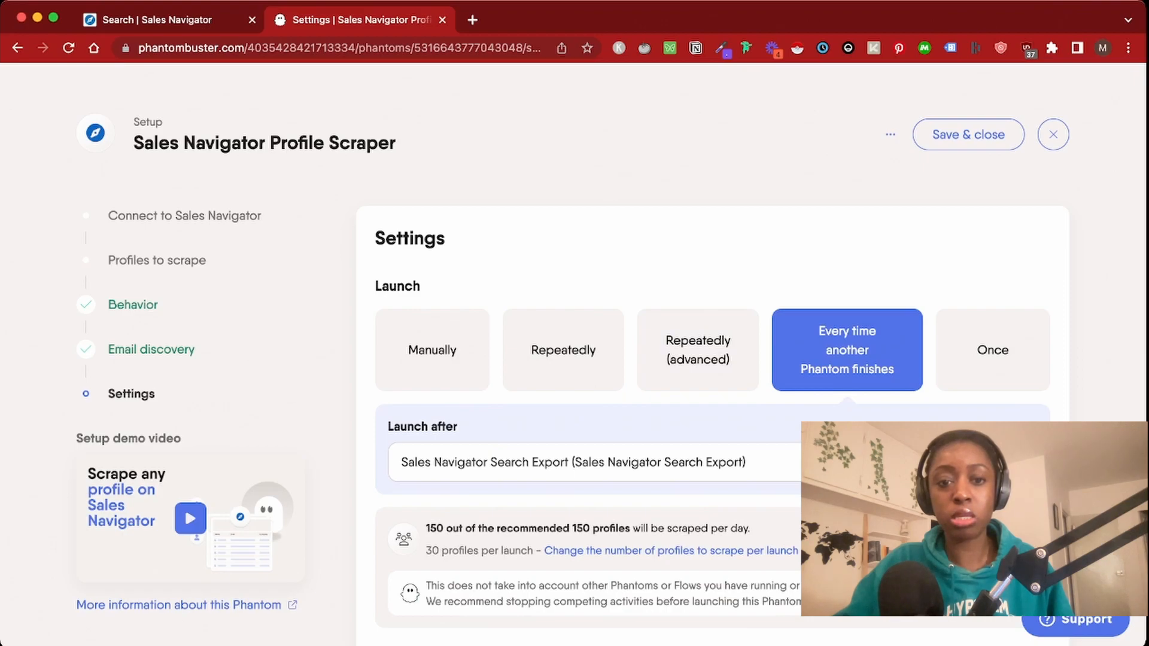
pyautogui.scroll(-2, 610, 359)
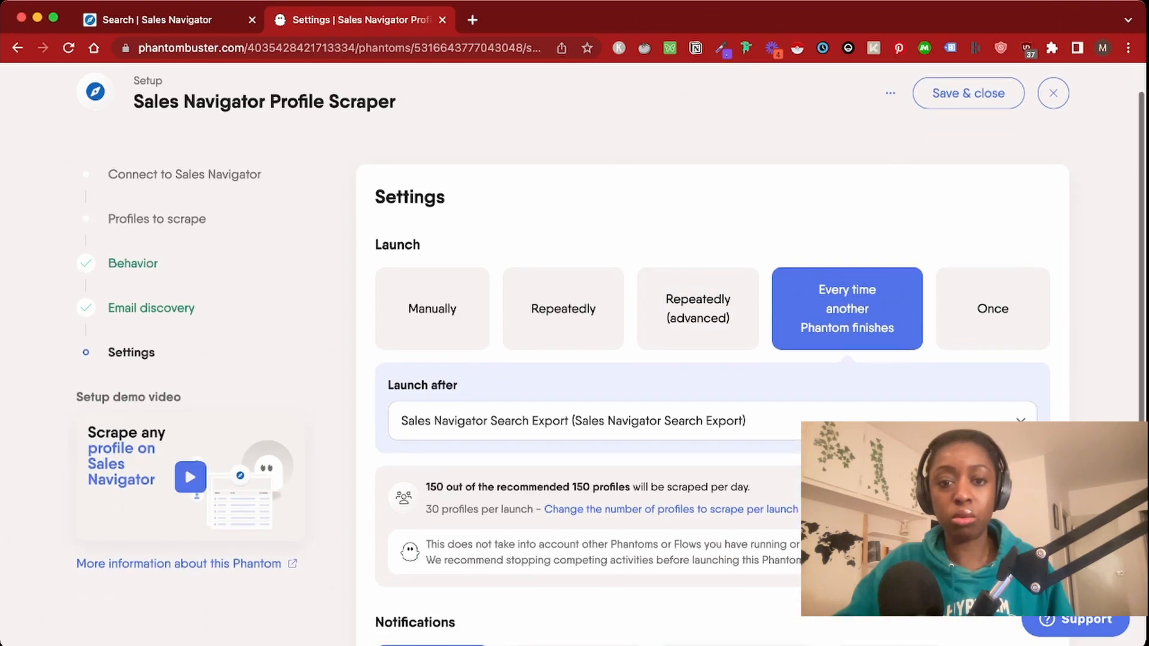
pyautogui.scroll(-5, 610, 359)
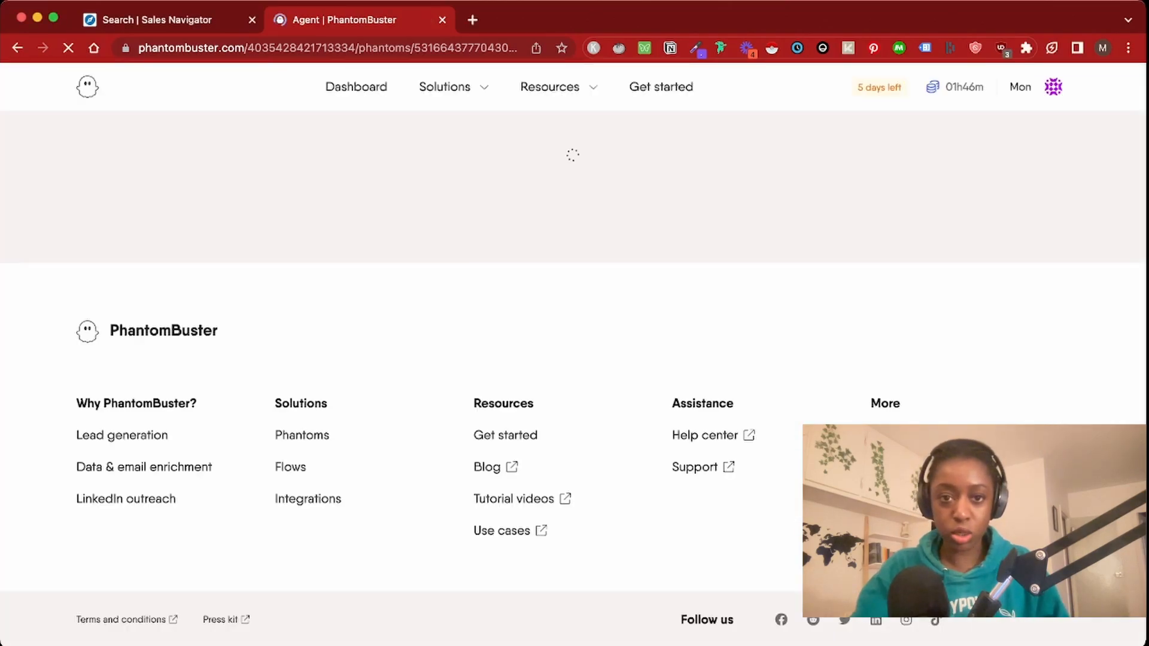
# Show the Download panel with the Profile Scraper's result files, then open a new browser tab
pyautogui.scroll(-5, 572, 383)
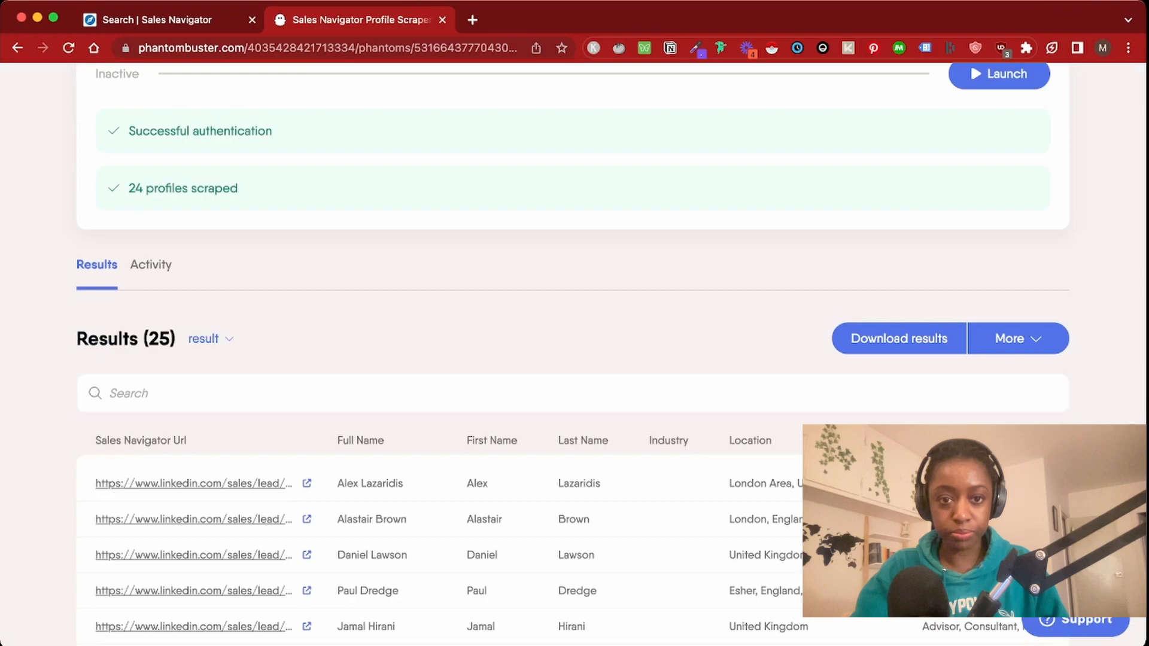
pyautogui.scroll(5, 572, 383)
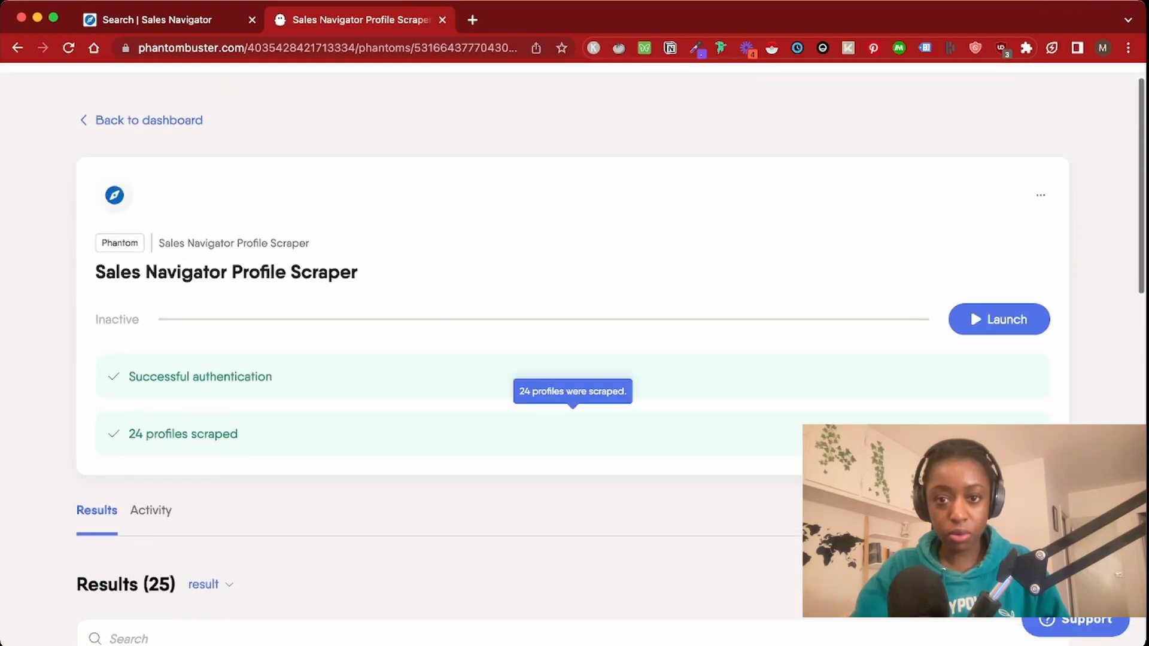
pyautogui.click(1015, 584)
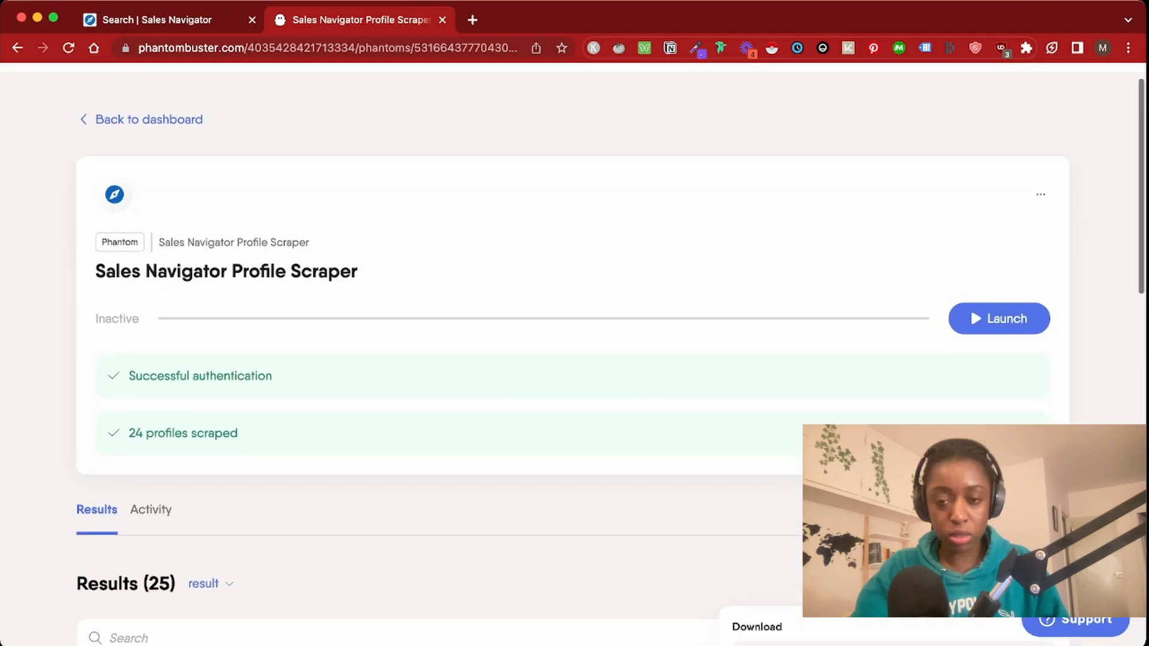
pyautogui.scroll(-2, 573, 383)
pyautogui.scroll(-1, 573, 383)
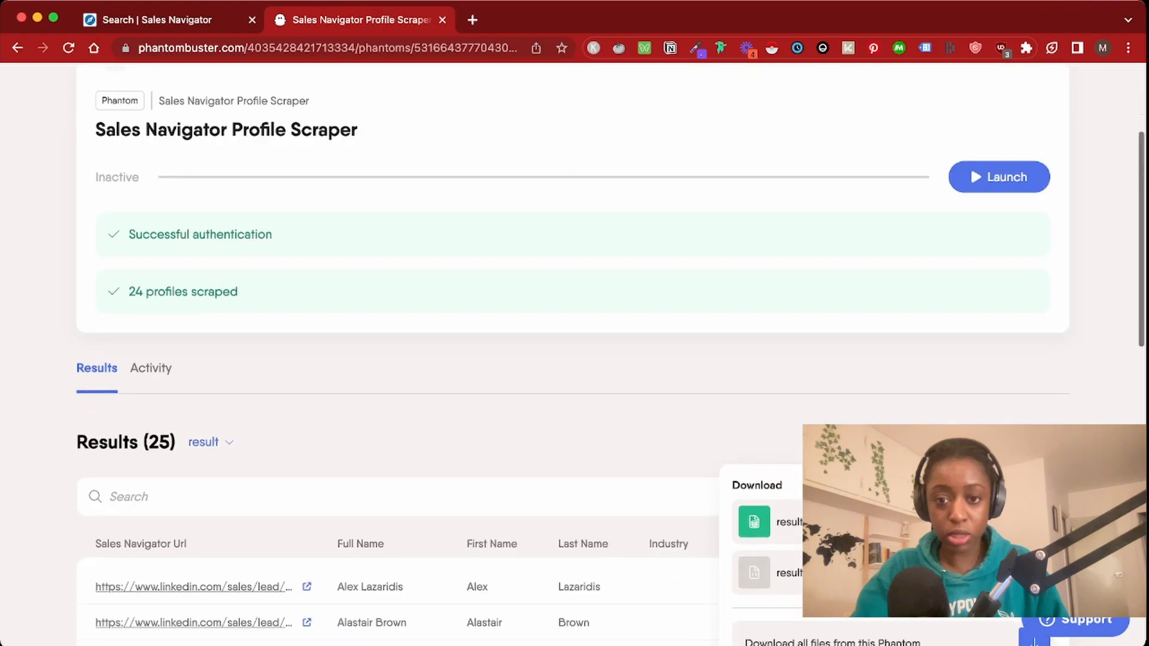
pyautogui.scroll(-2, 572, 383)
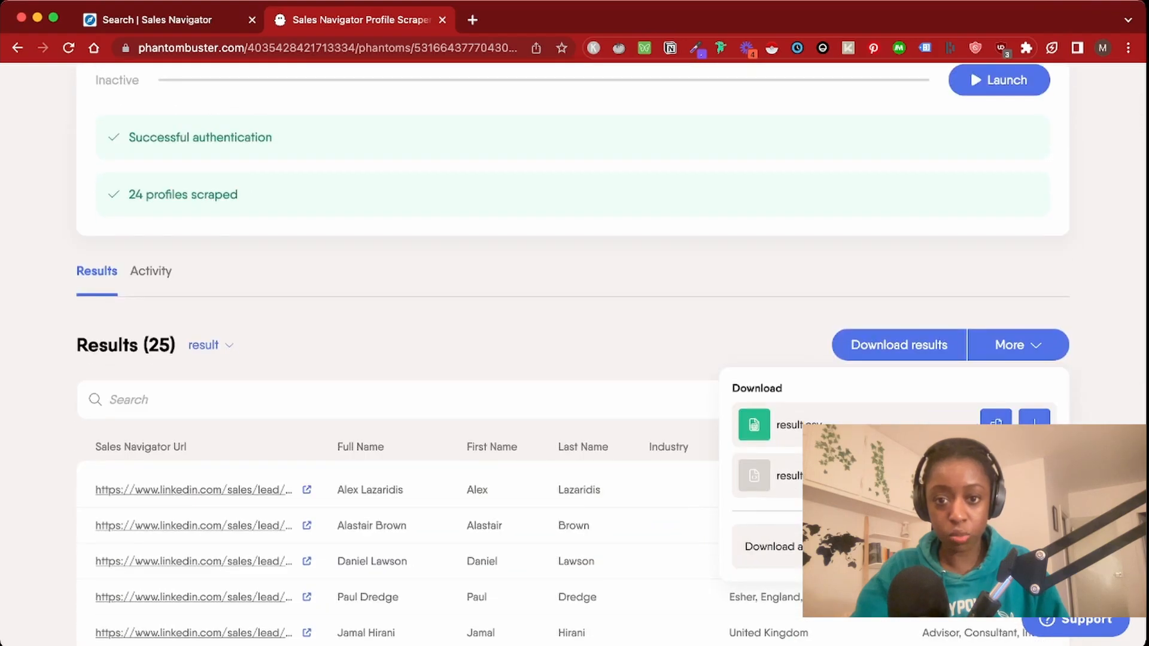
pyautogui.hotkey('ctrl', 't')
# Create a blank spreadsheet via sheet.new and start an IMPORTDATA formula in A1
pyautogui.write('sheet.new')
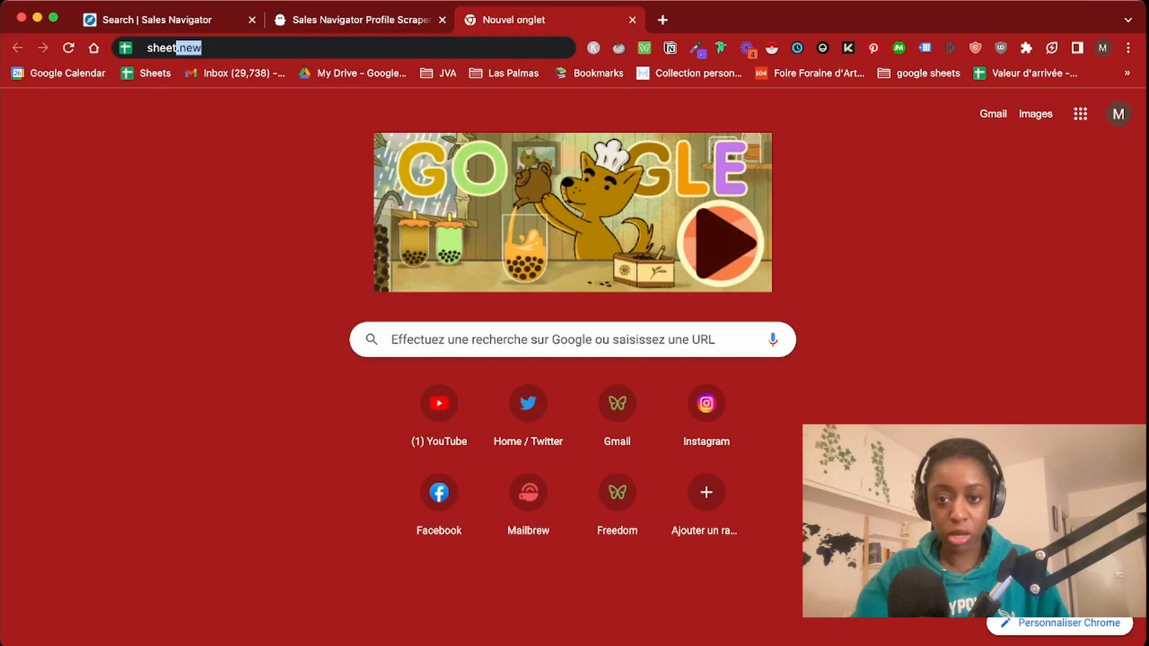
pyautogui.press('Return')
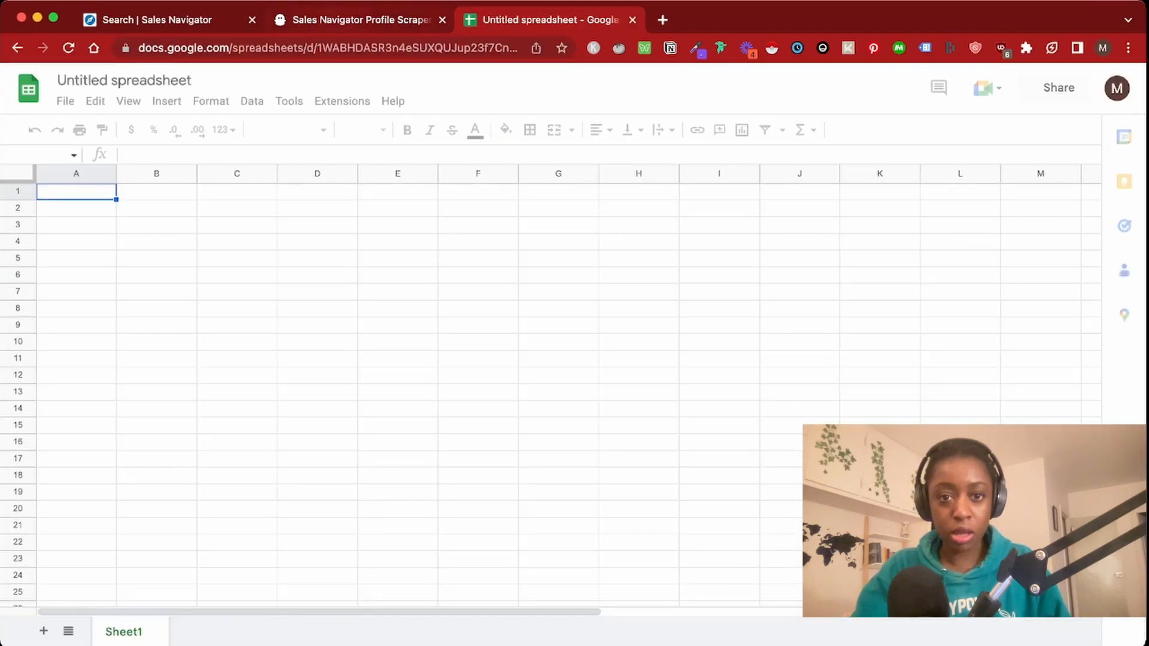
pyautogui.write('=impor')
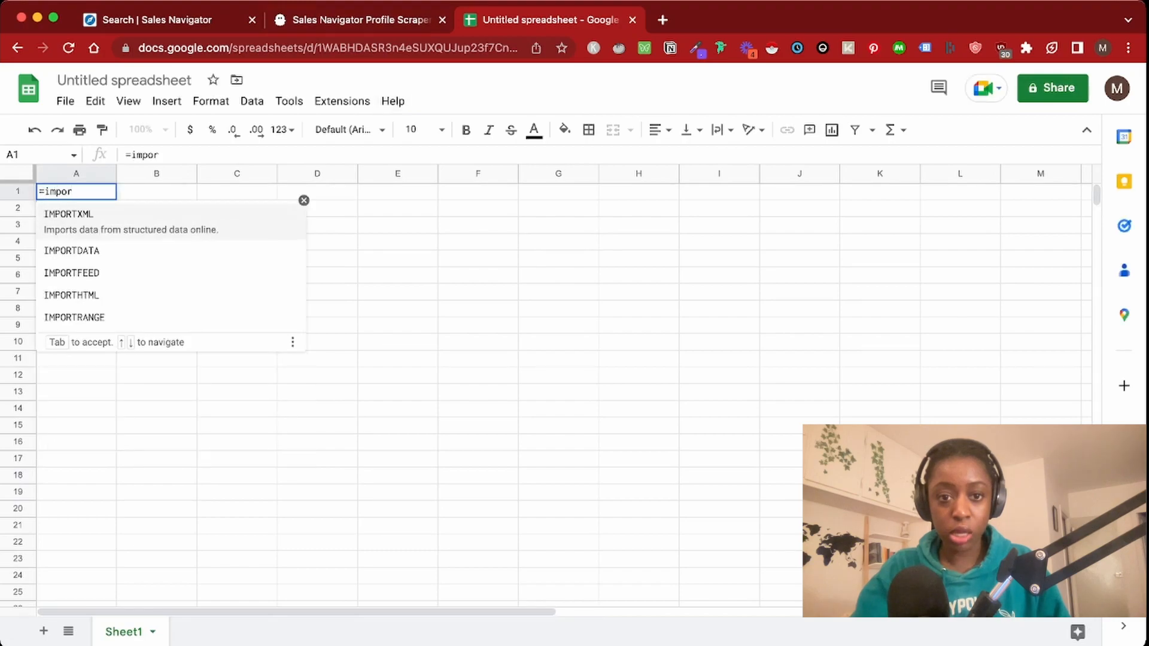
pyautogui.press('Down')
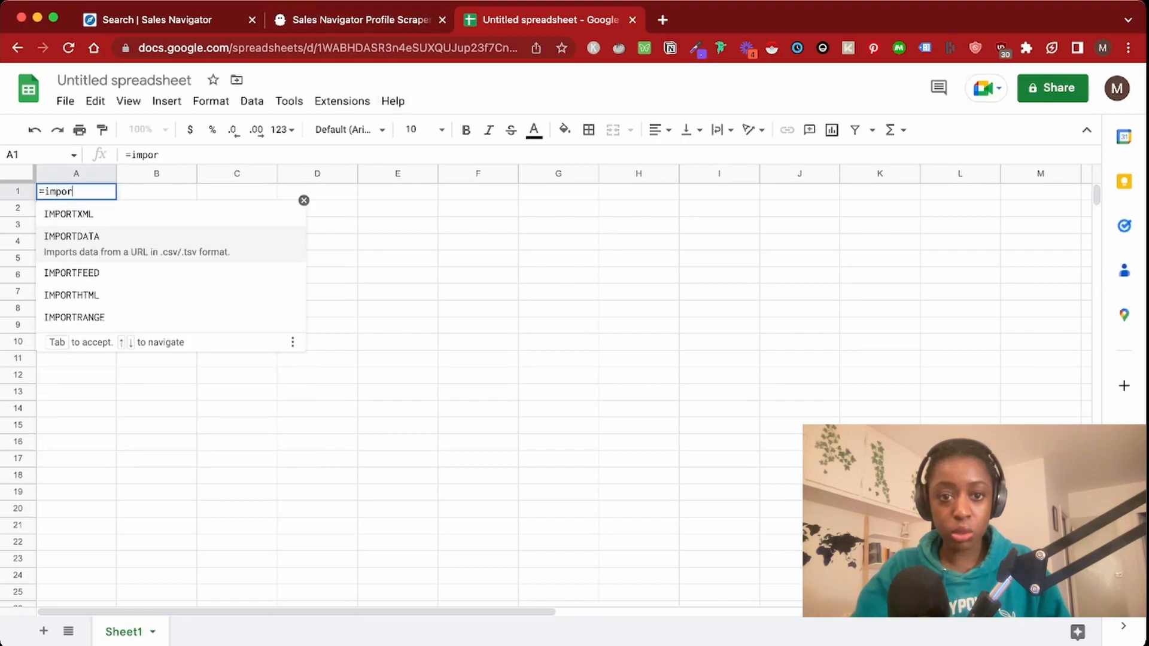
pyautogui.press('Tab')
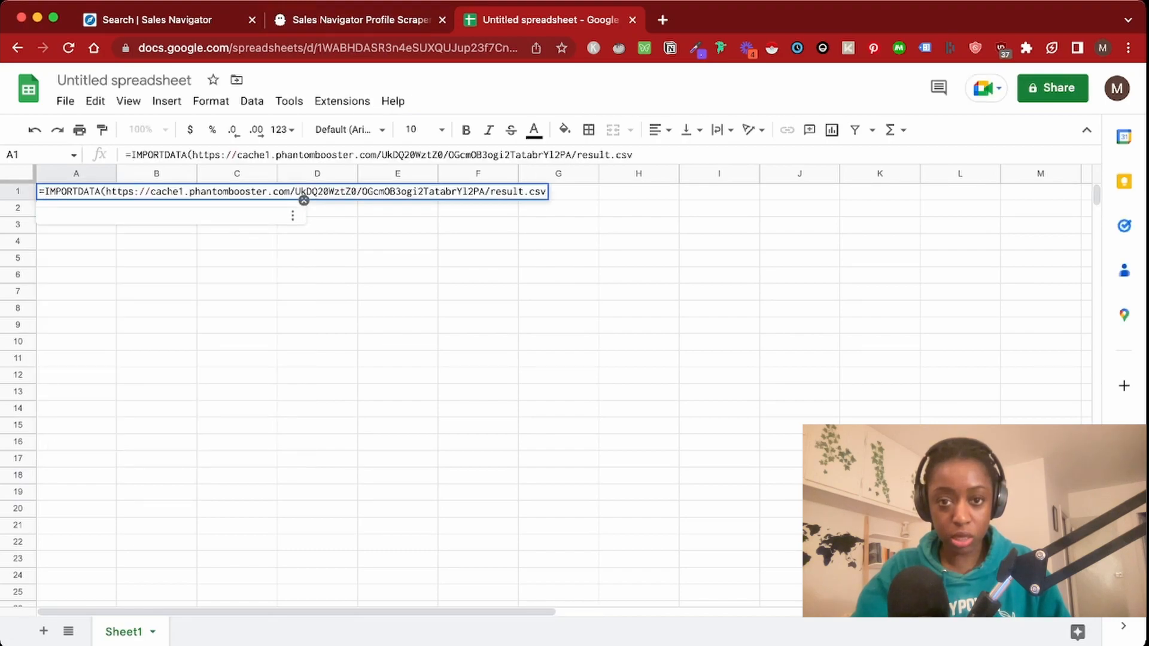
# Complete =IMPORTDATA("<result.csv link>") in A1 with the pasted results link, filling the profile rows
pyautogui.write('"')
pyautogui.click(105, 191)
pyautogui.write('"')
pyautogui.press('BackSpace')
pyautogui.press('Right')
pyautogui.write('"')
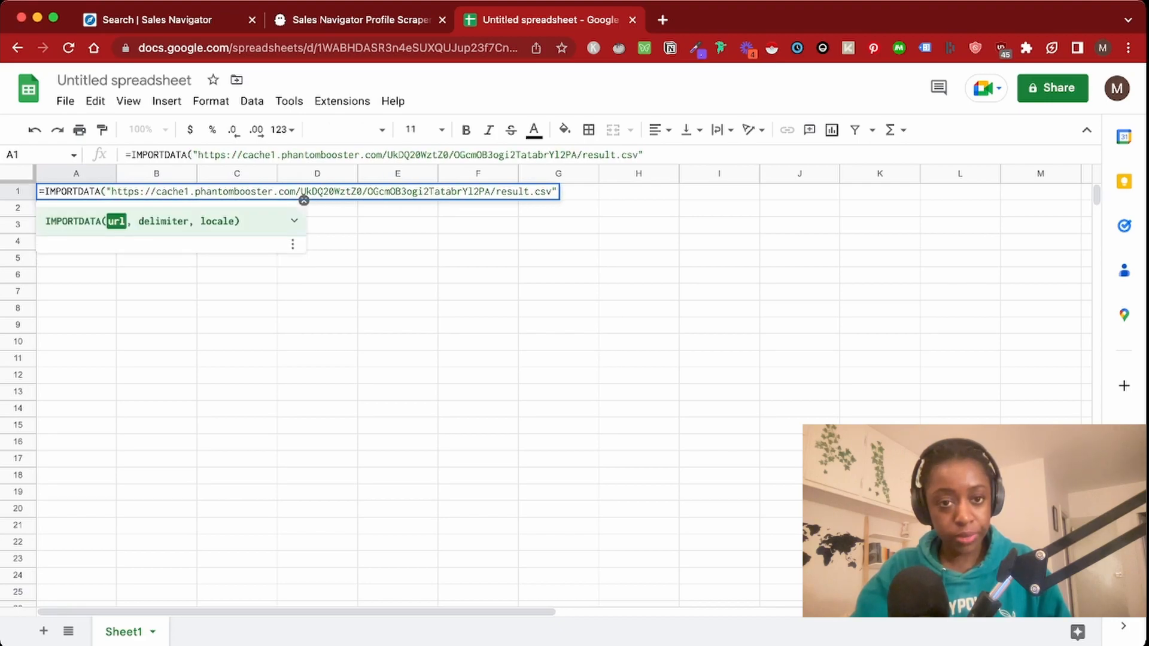
pyautogui.click(557, 191)
pyautogui.write(')')
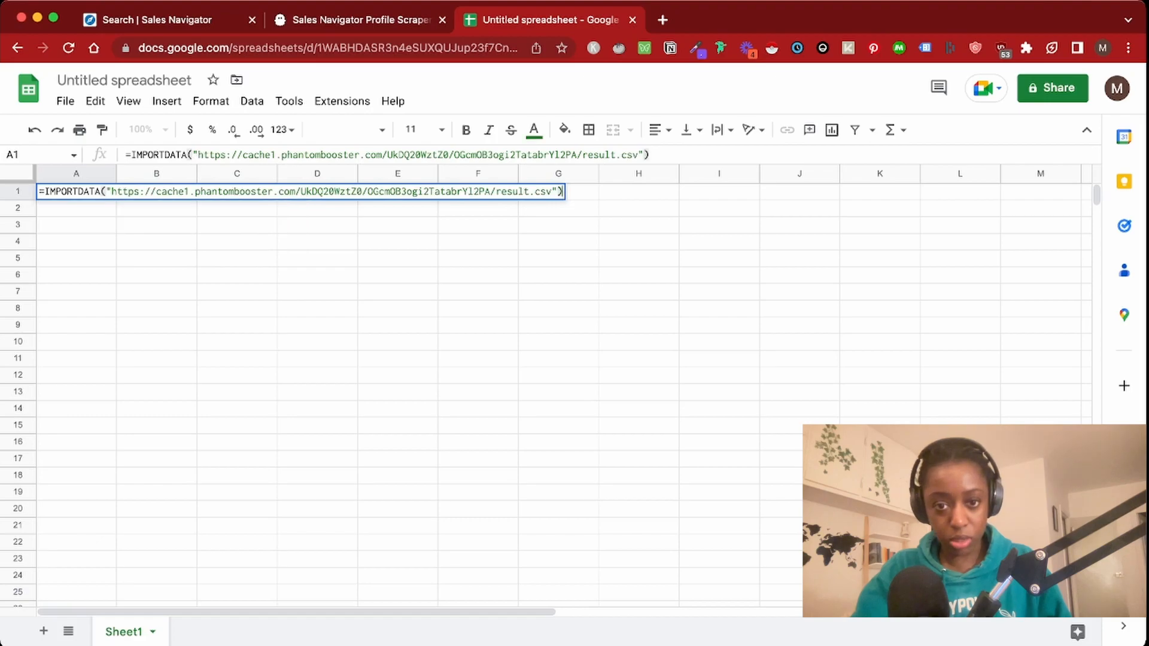
pyautogui.press('Return')
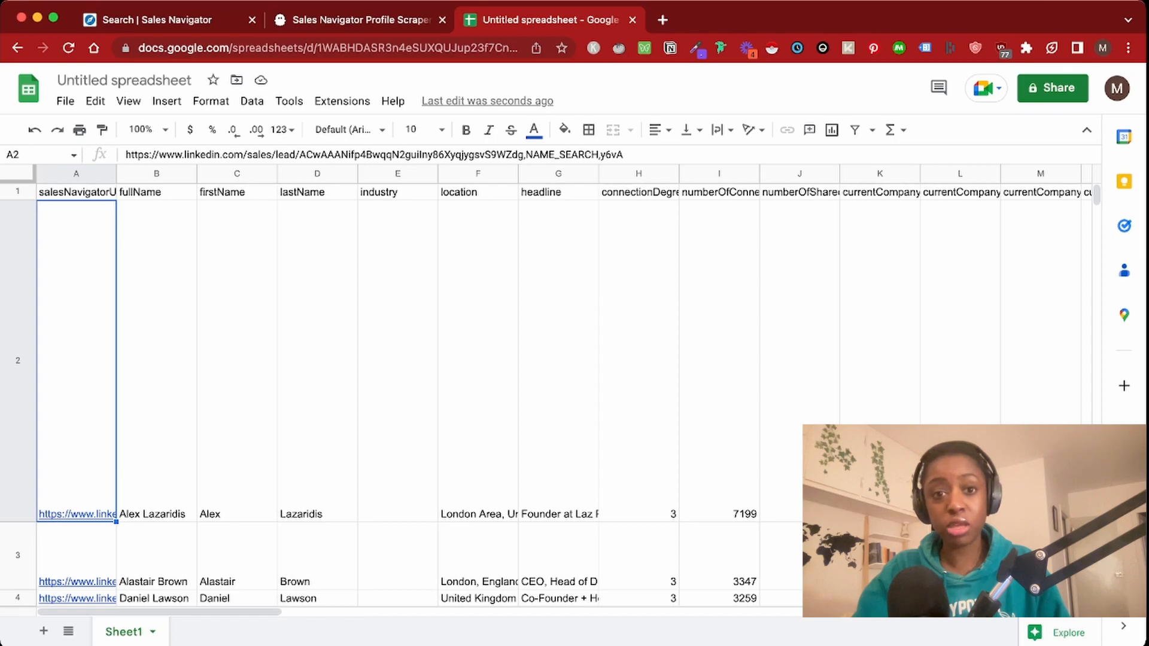
pyautogui.click(361, 19)
# Return to the PhantomBuster dashboard and open the LinkedIn Phantoms and Flows store
pyautogui.scroll(2, 572, 355)
pyautogui.click(357, 87)
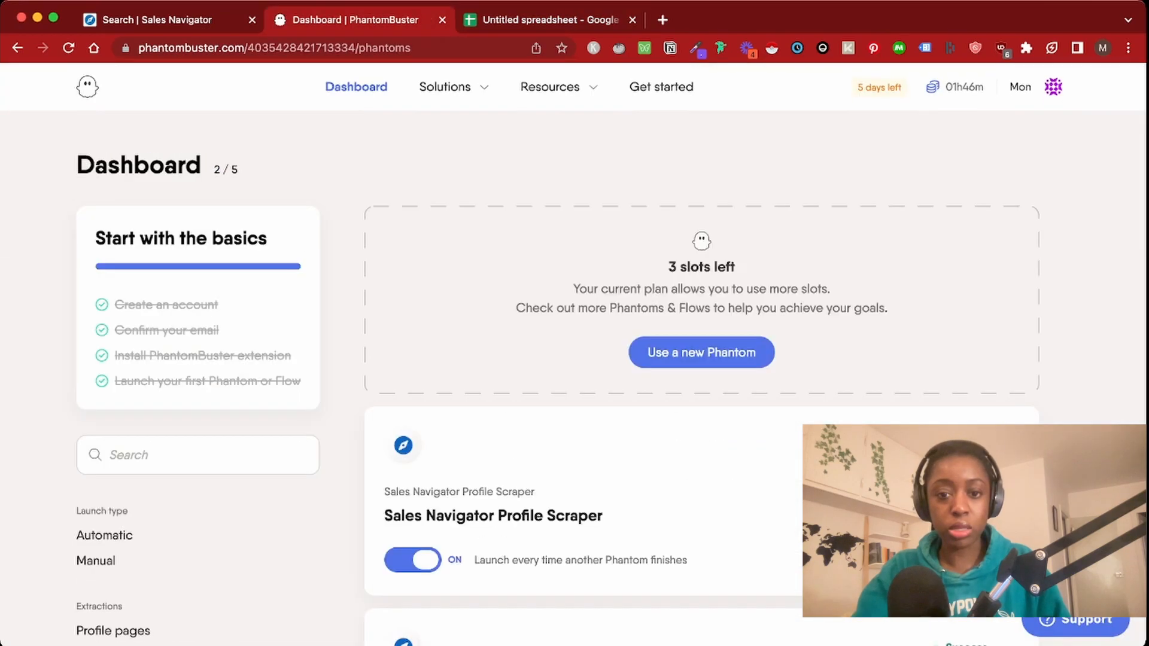
pyautogui.moveTo(454, 87)
pyautogui.click(477, 243)
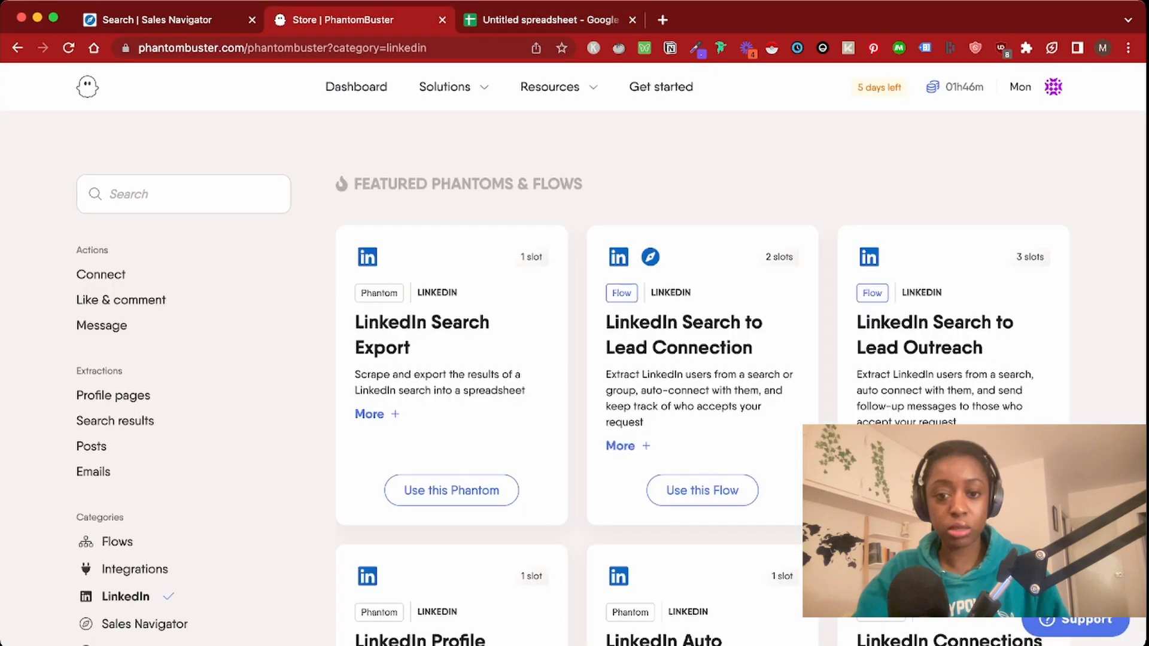
# Search the LinkedIn store for 'outr' to list the LinkedIn Search to Lead Outreach flow
pyautogui.click(183, 194)
pyautogui.write('activi')
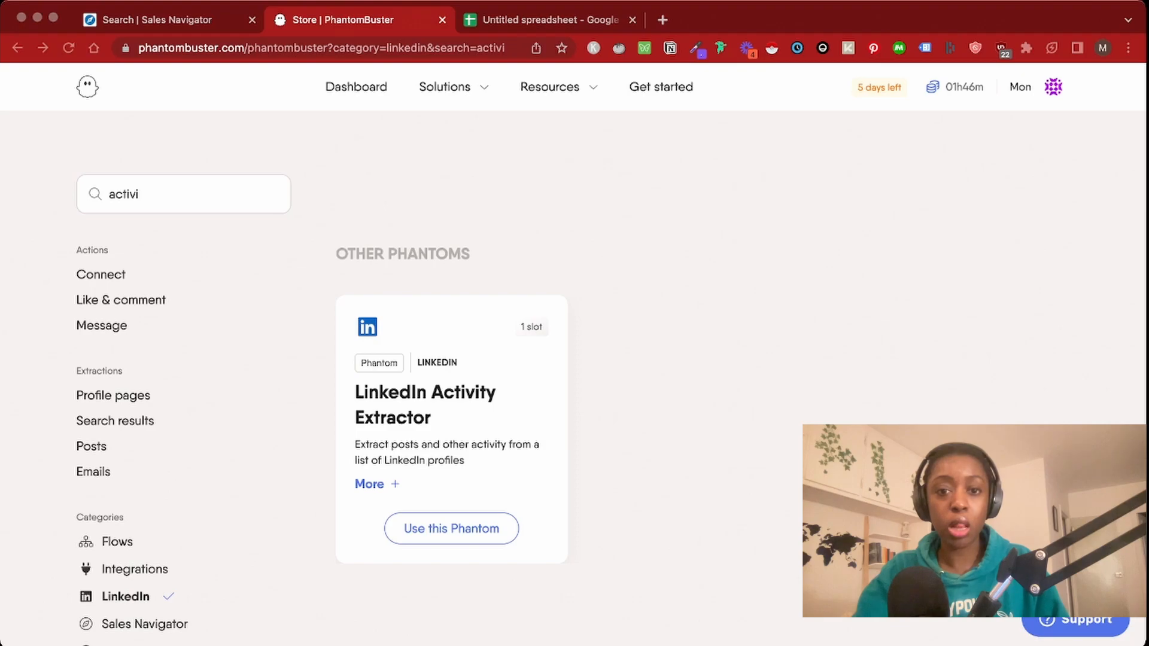
pyautogui.doubleClick(124, 194)
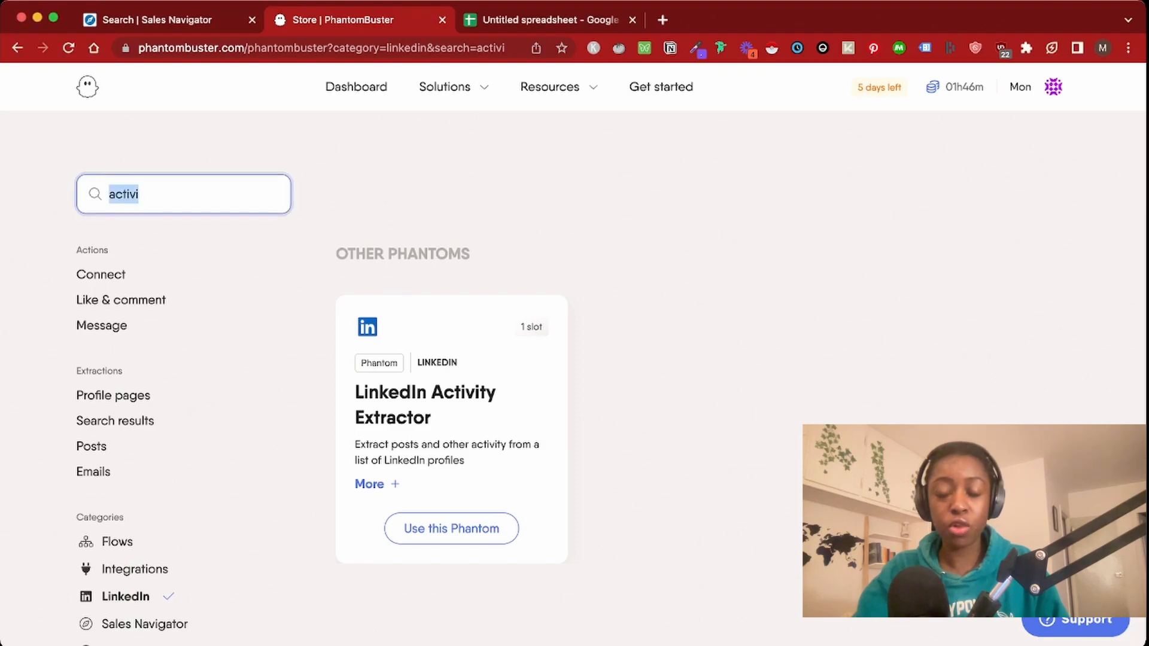
pyautogui.write('outr')
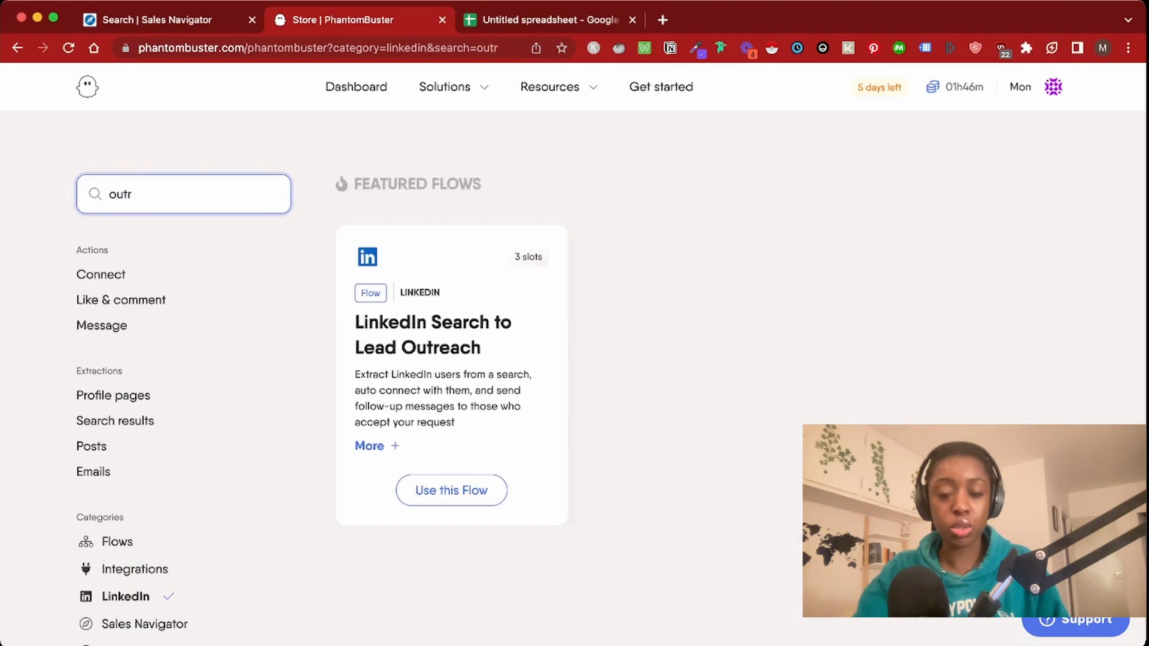